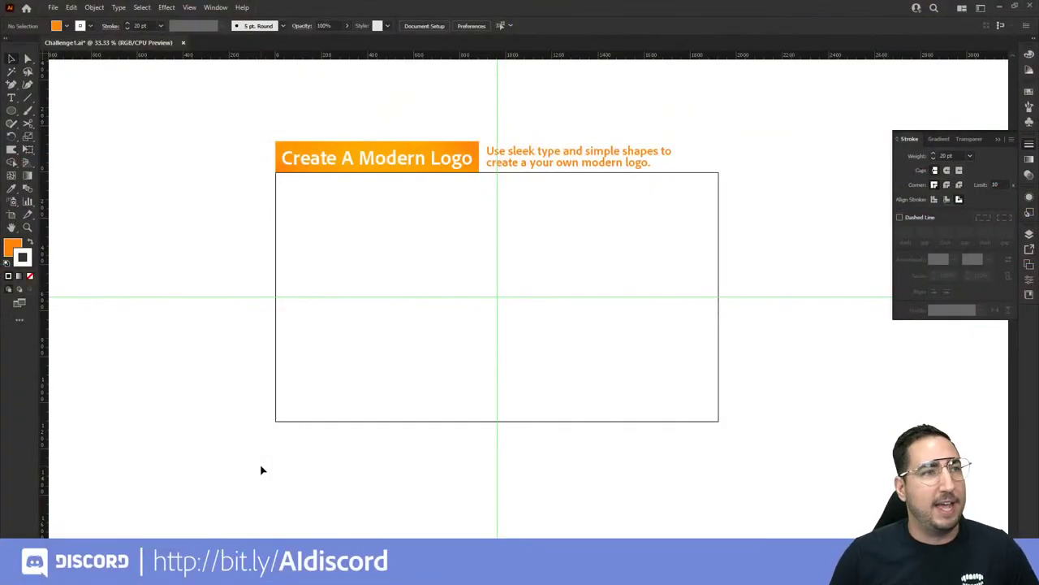
Step: Nudge the artboard view and collapse the floating Stroke panel into the right dock
drag(443, 350, 418, 345)
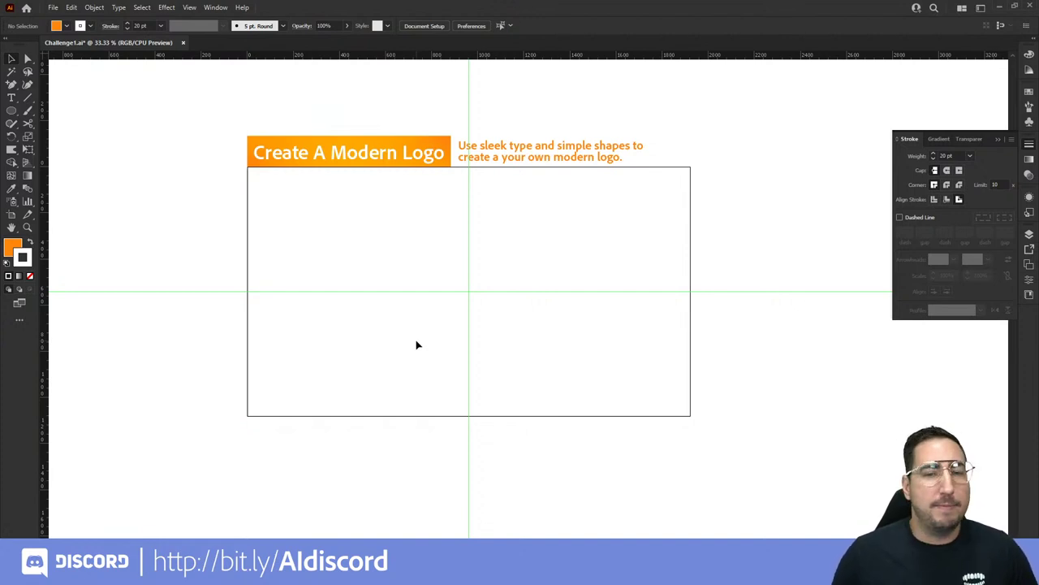
click(994, 139)
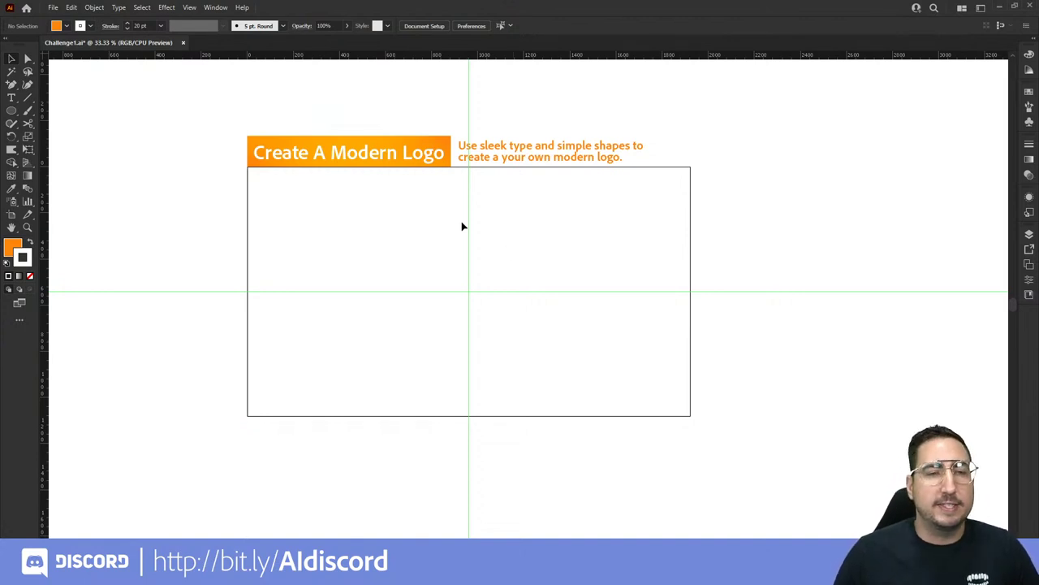
Step: Hide the green guides with View > Guides > Hide Guides
click(187, 8)
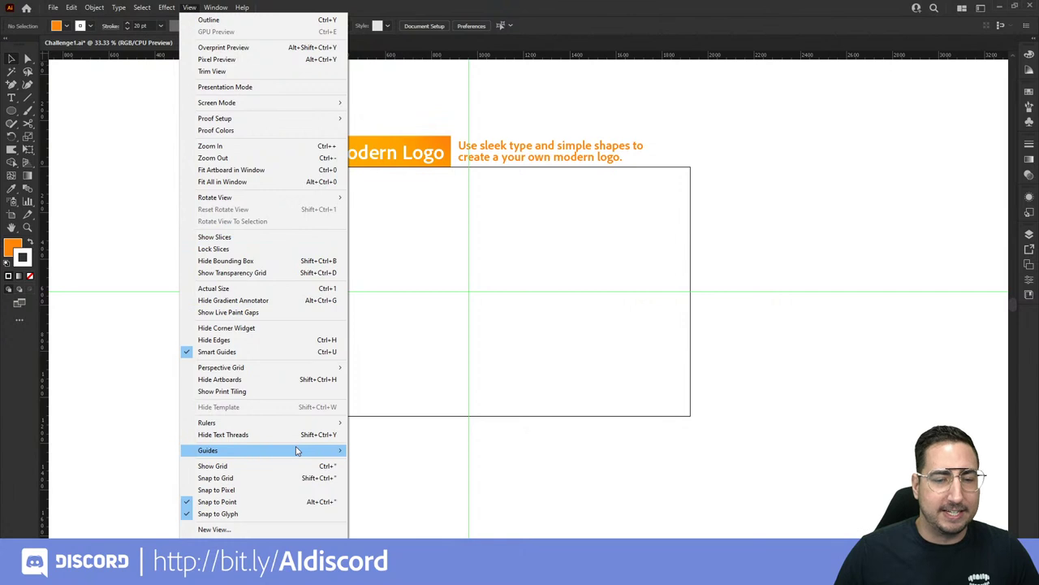
mouse_move(296, 449)
click(366, 451)
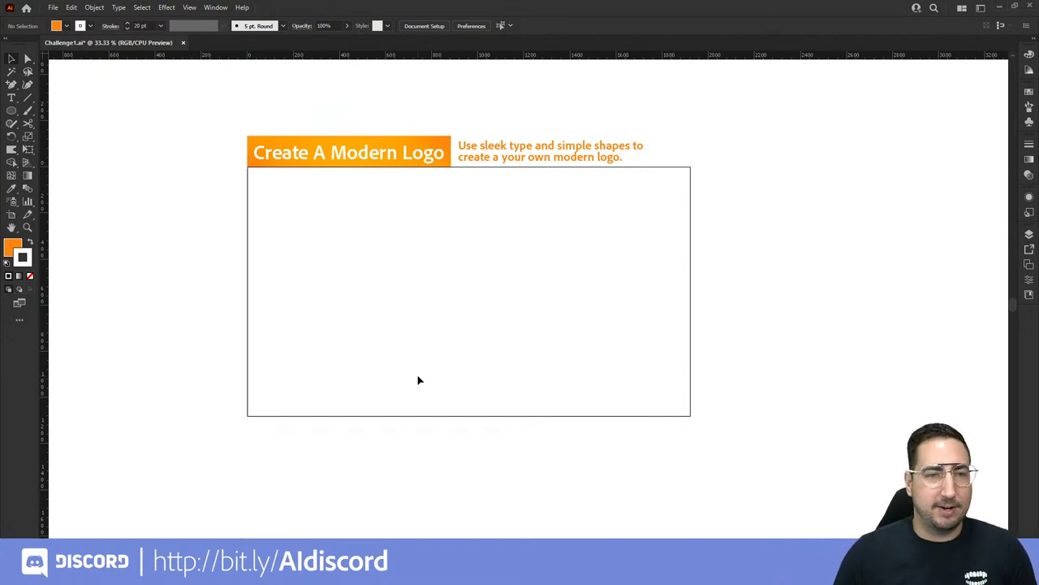
Step: Place a sample 'Lorem ipsum' heading on the artboard and zoom in to 100%
click(14, 98)
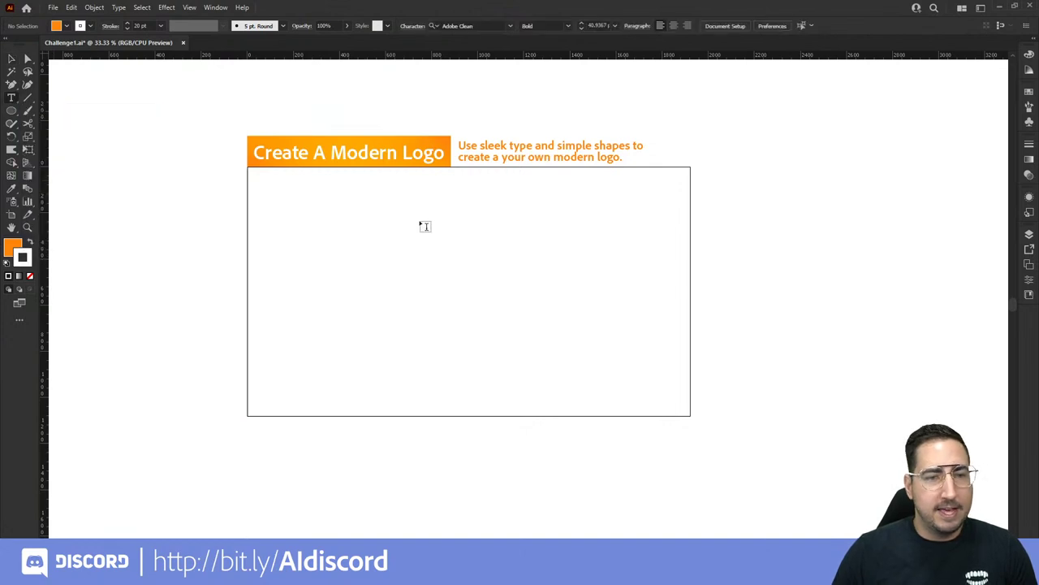
click(435, 262)
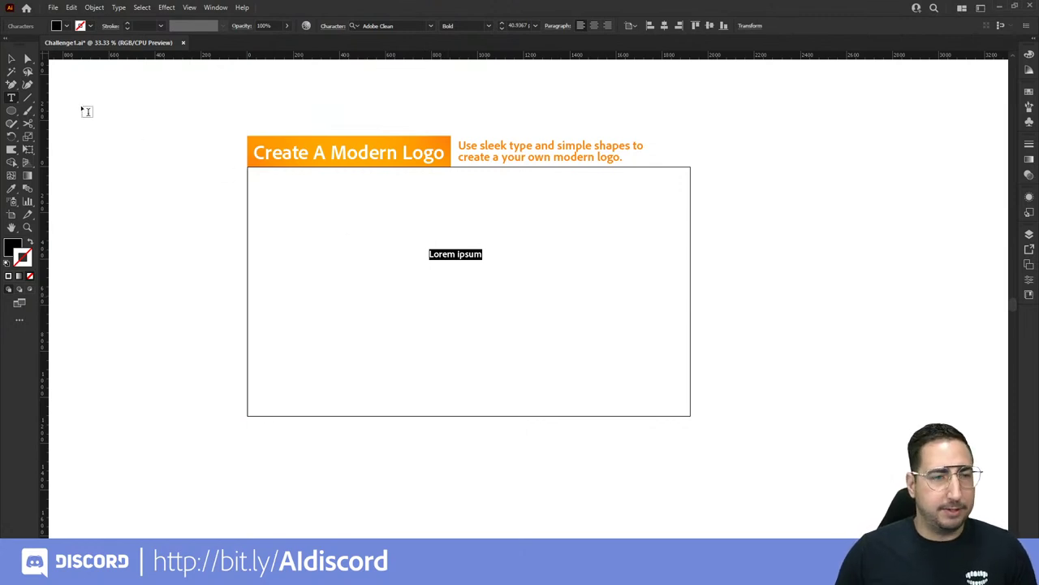
click(13, 60)
key(z)
click(506, 276)
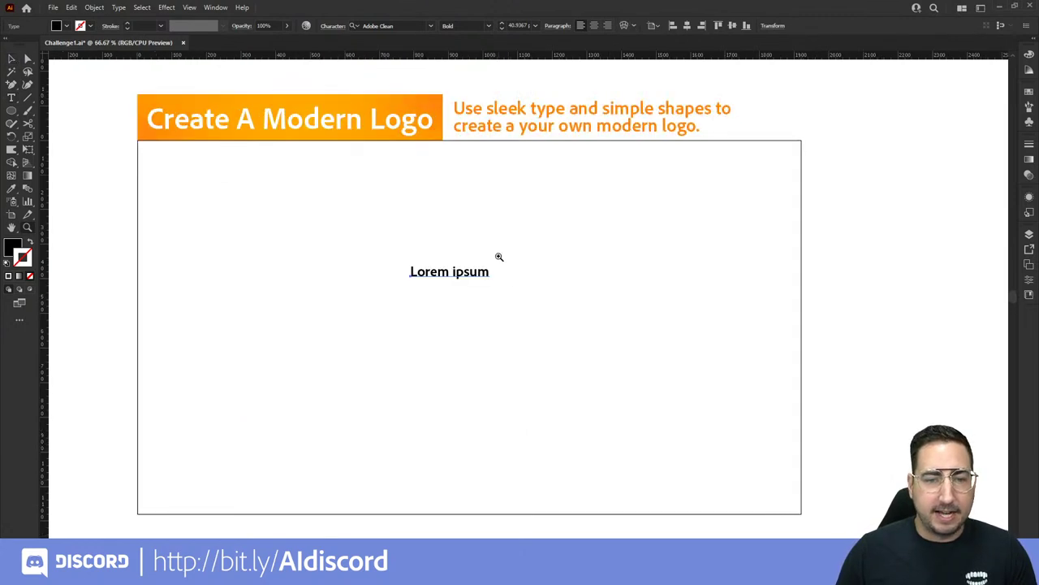
click(499, 257)
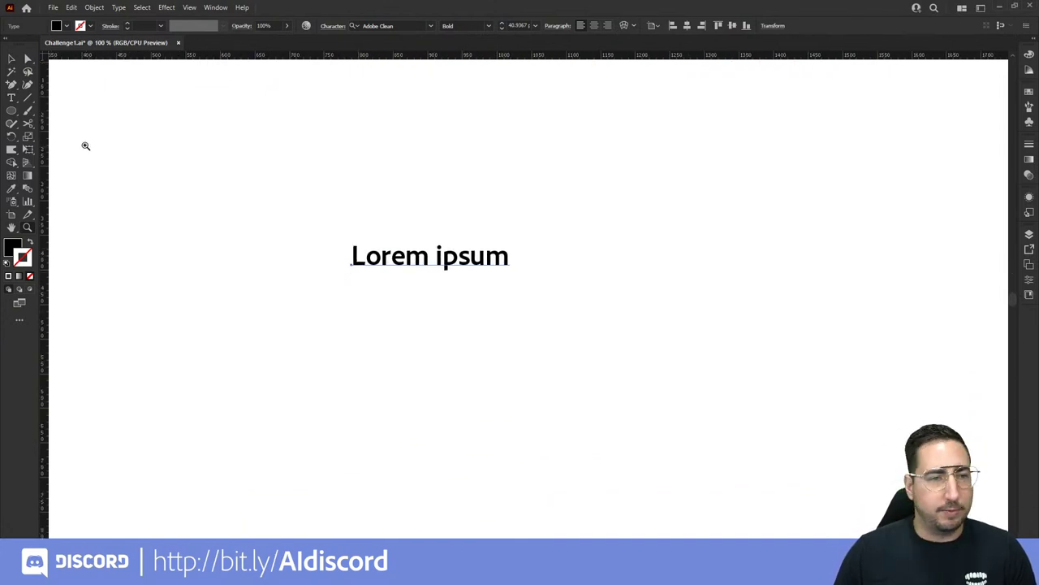
Step: Add a placeholder paragraph box, then delete it and the Lorem ipsum heading
click(13, 109)
drag(285, 287, 700, 504)
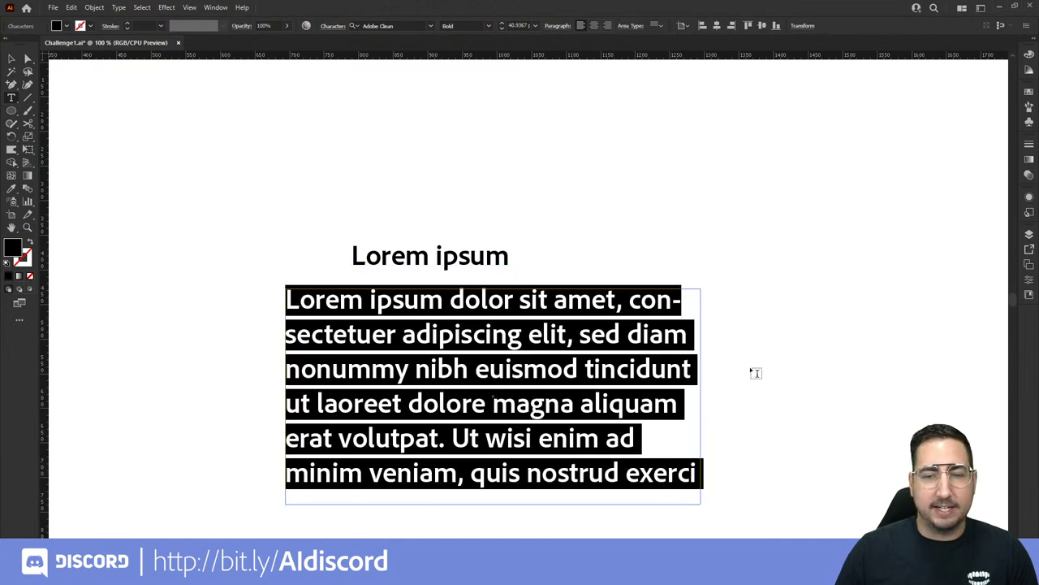
key(Escape)
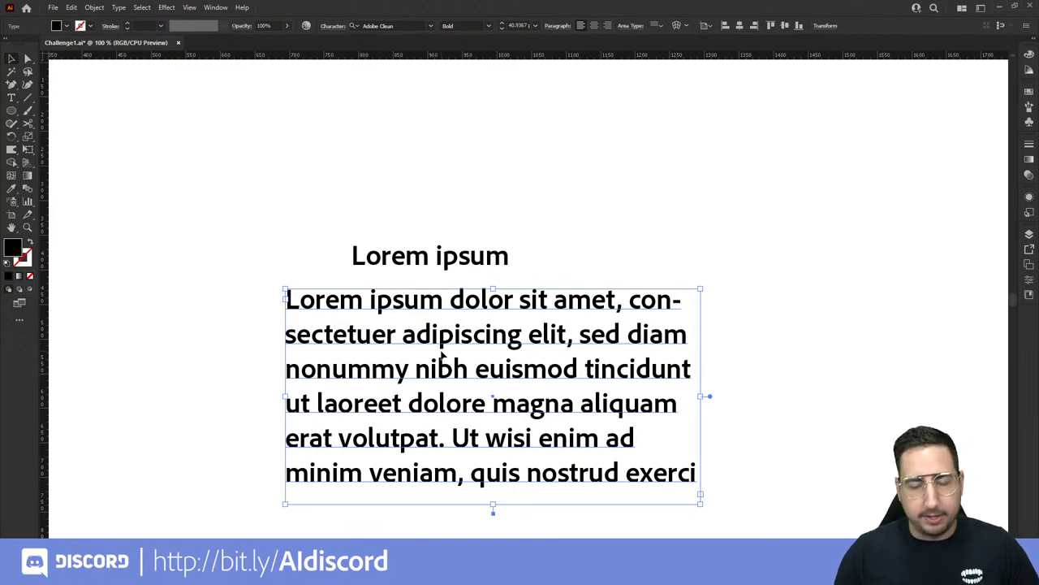
key(Delete)
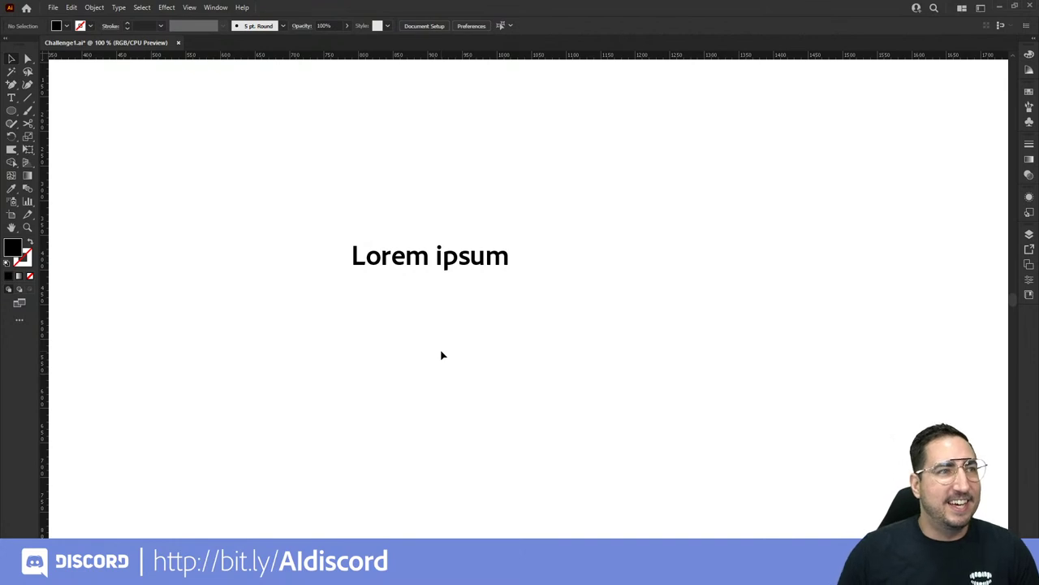
click(448, 267)
key(Delete)
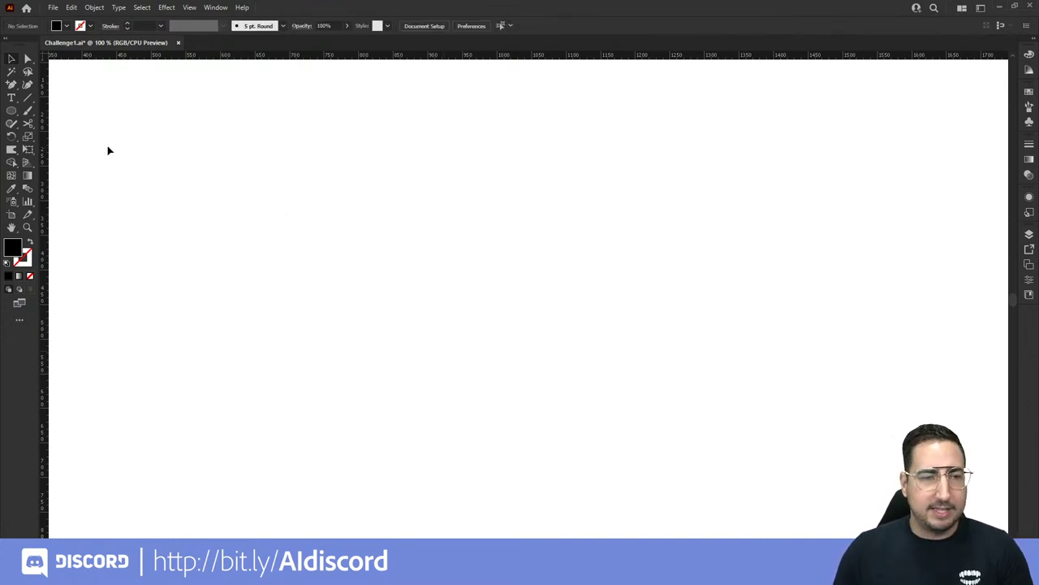
Step: Type 'Templeton' on the artboard and centre-align the text
click(14, 104)
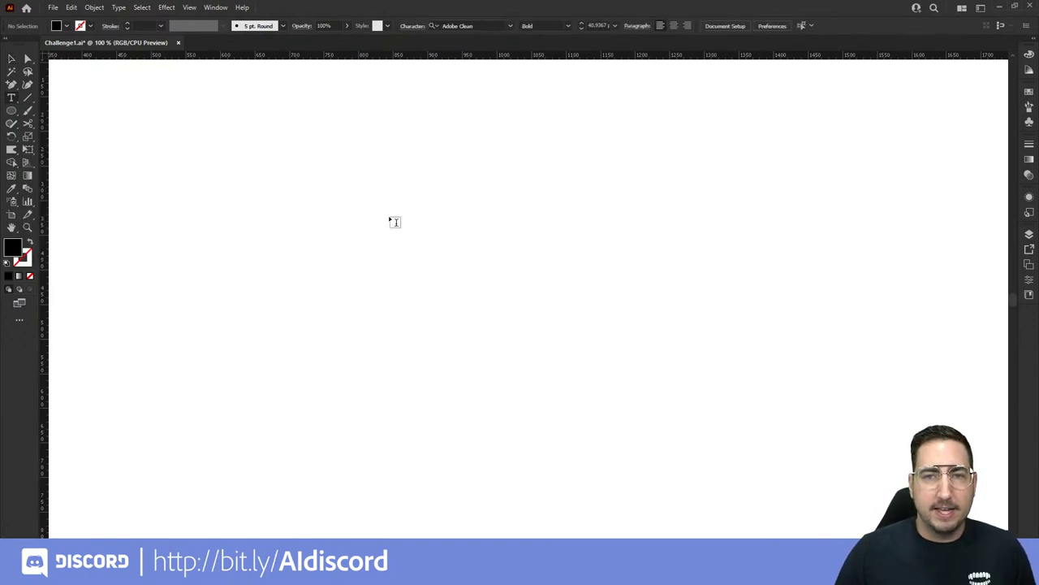
click(400, 216)
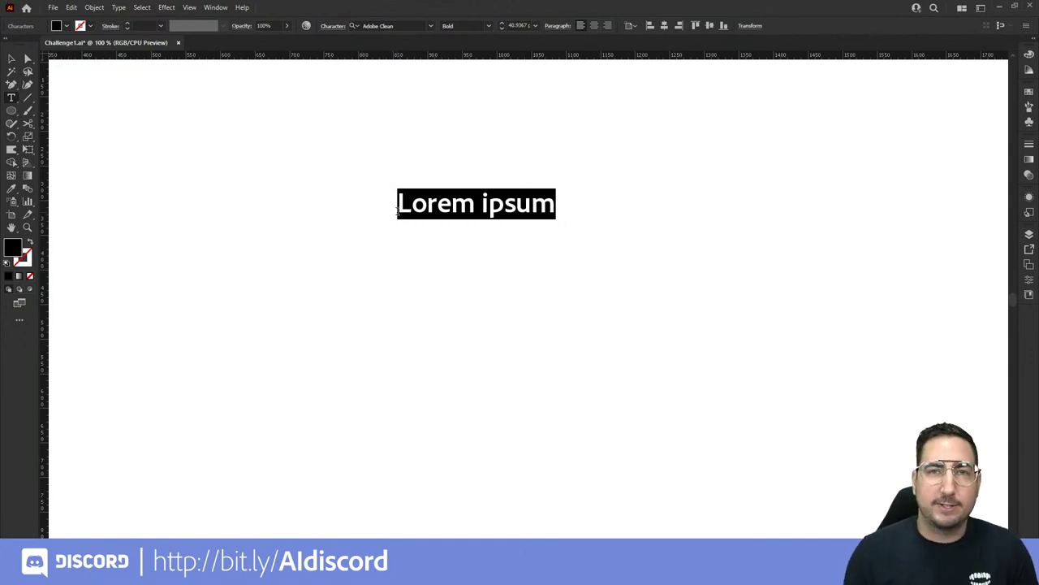
text(Tem)
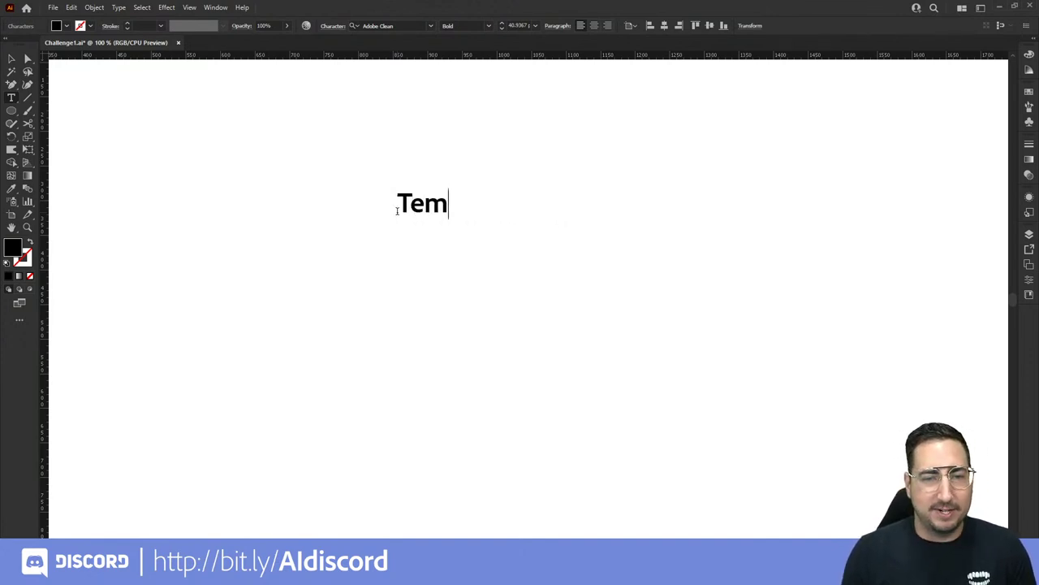
text(pleton)
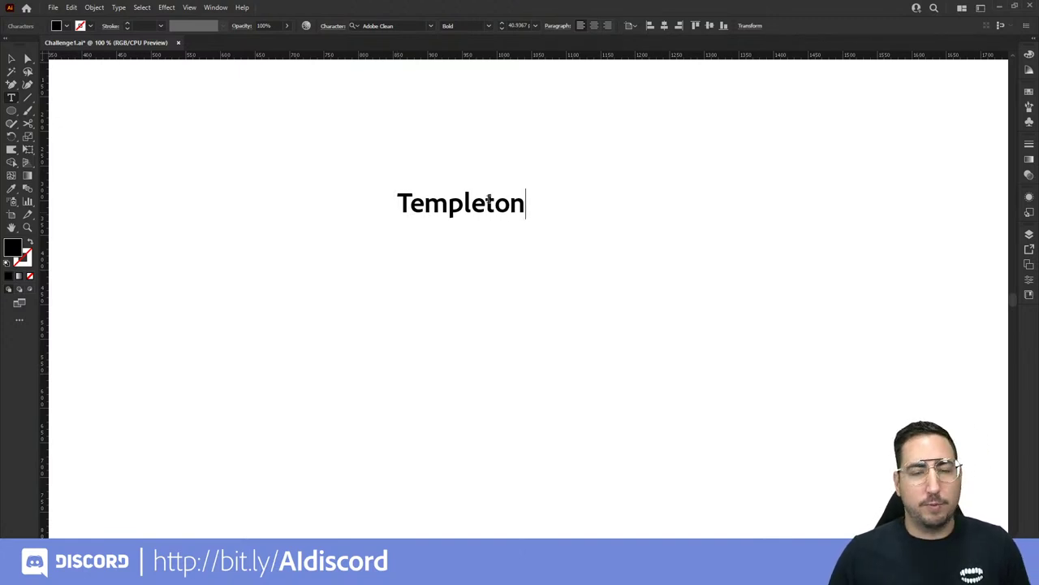
click(13, 59)
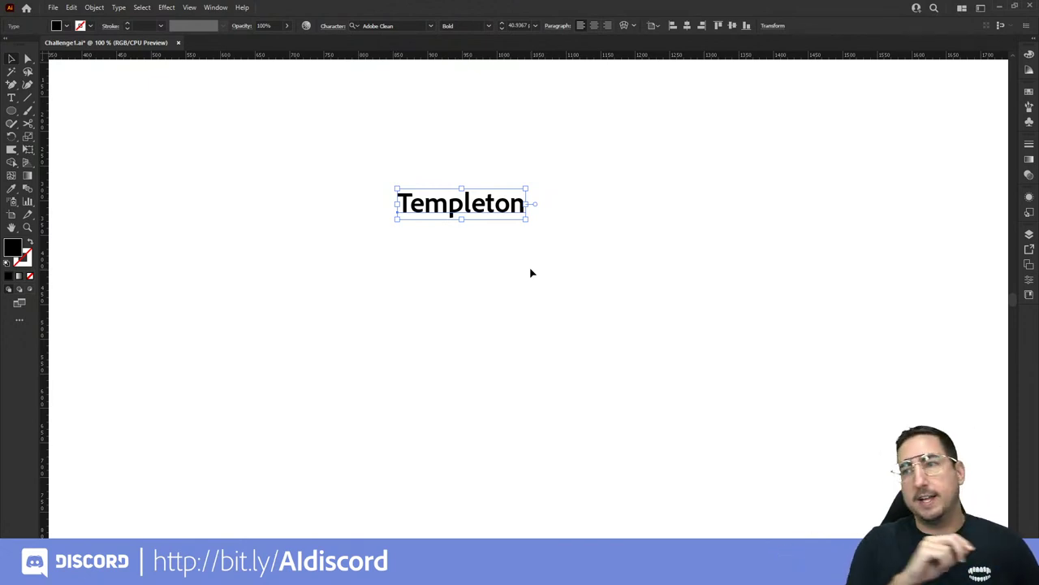
click(597, 26)
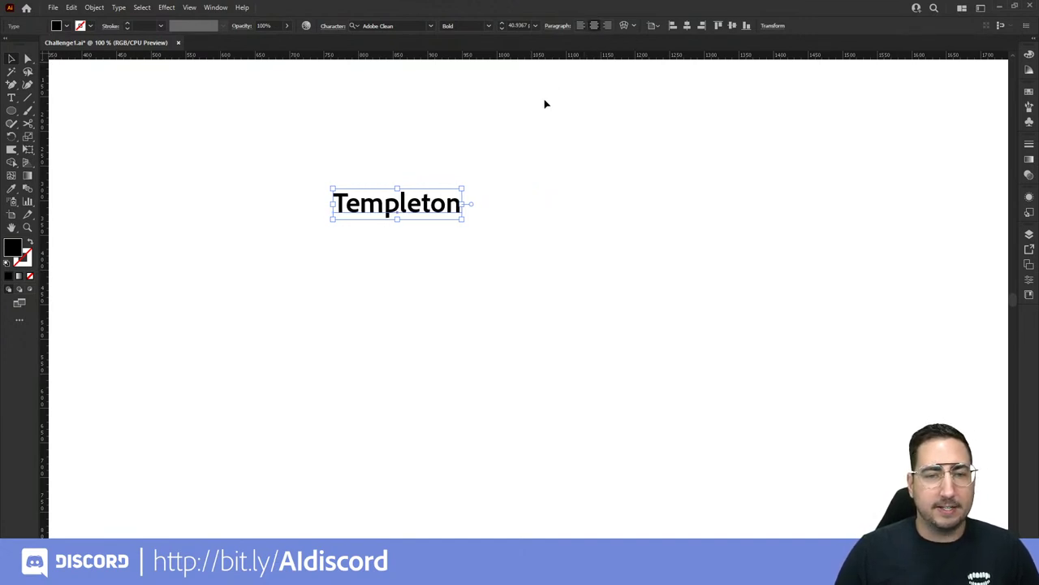
drag(401, 216, 414, 203)
Step: Retype the text as 'Templeton', deselect it, and zoom out to frame the artboard
key(t)
key(ctrl+a)
text(doijfs)
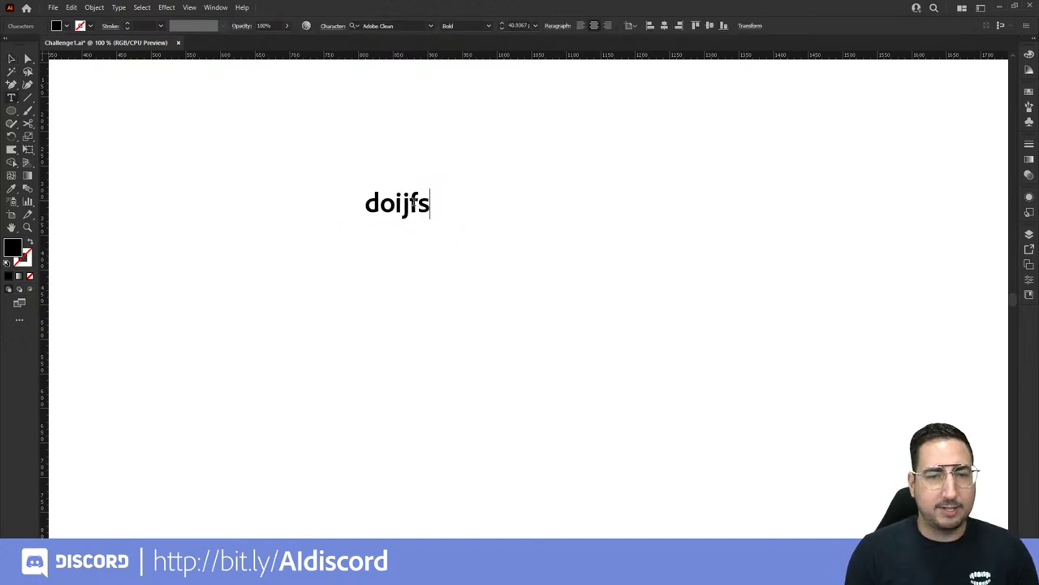
text(oidfjoi)
key(ctrl+a)
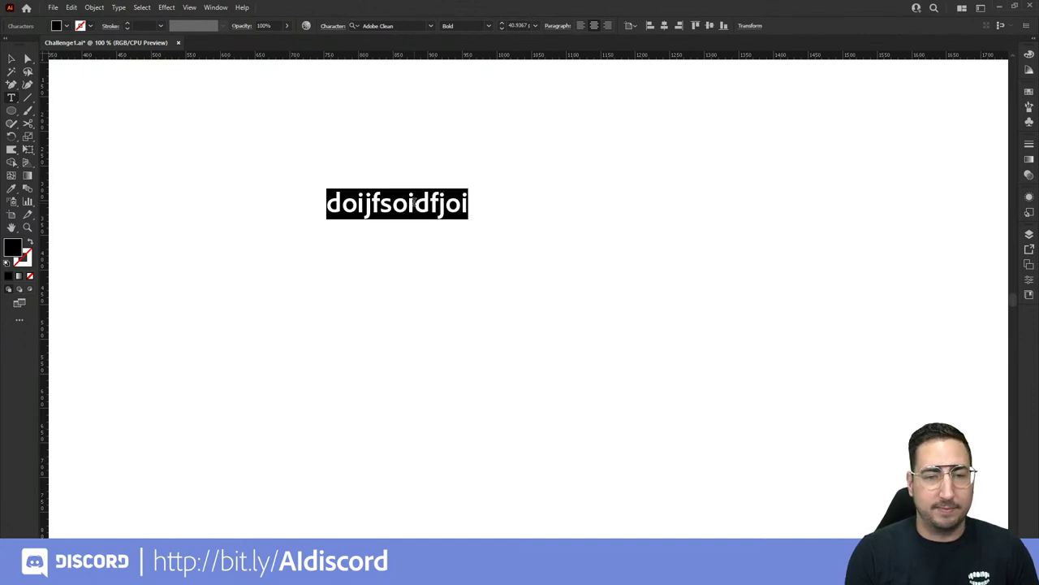
text(Templeton)
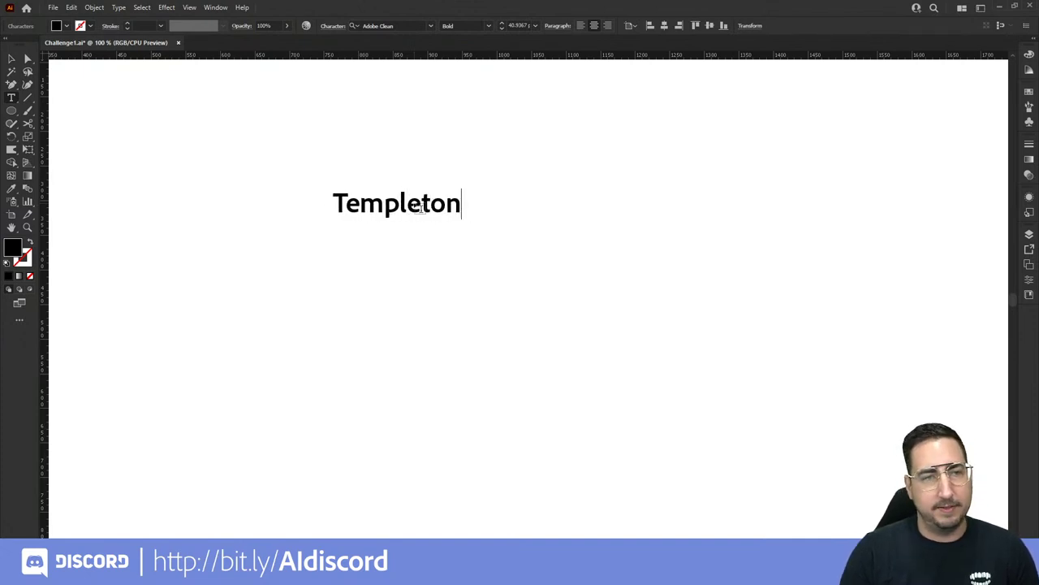
click(11, 58)
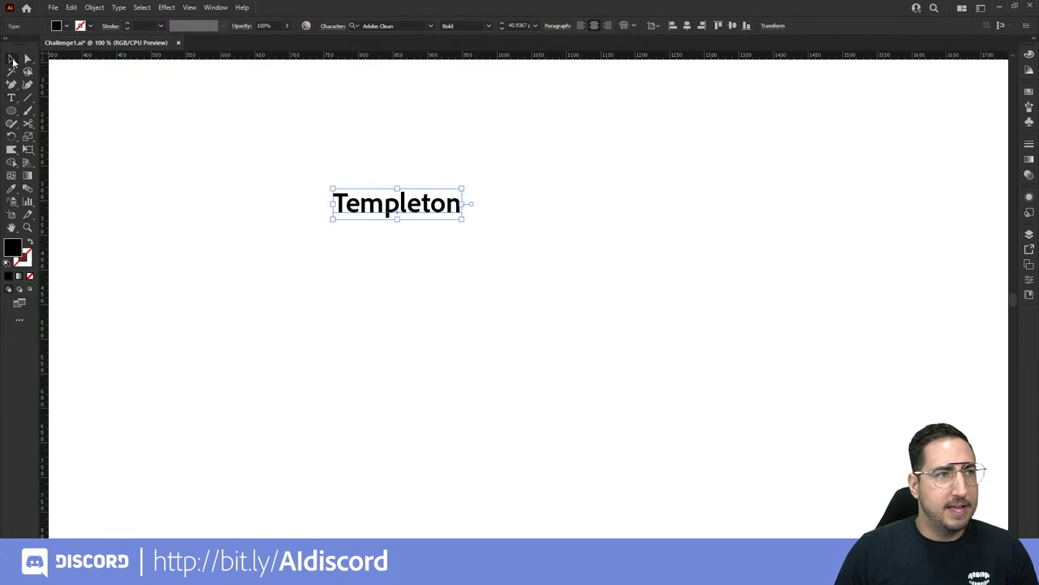
key(ctrl+shift+a)
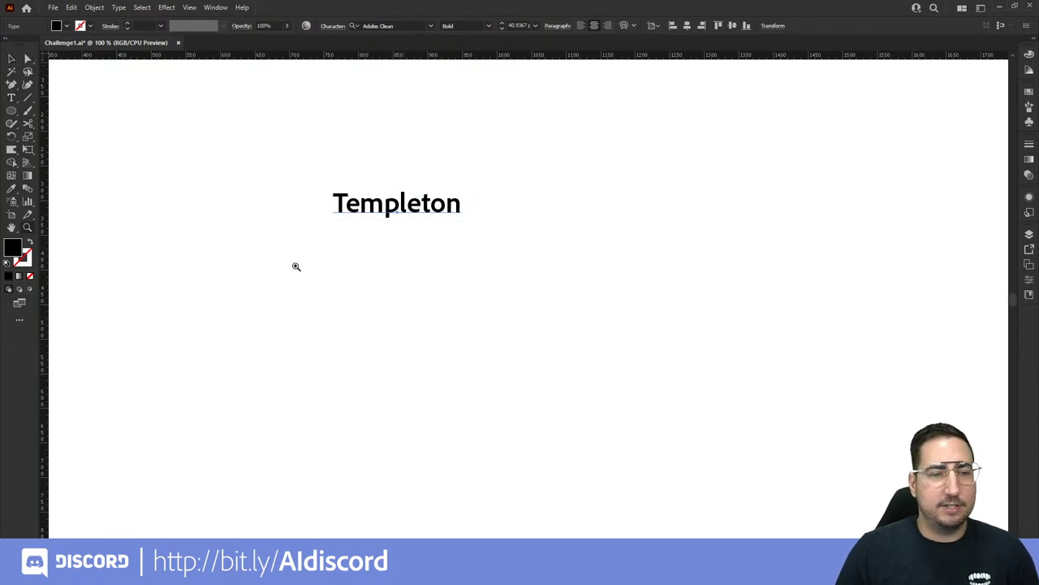
alt+click(438, 257)
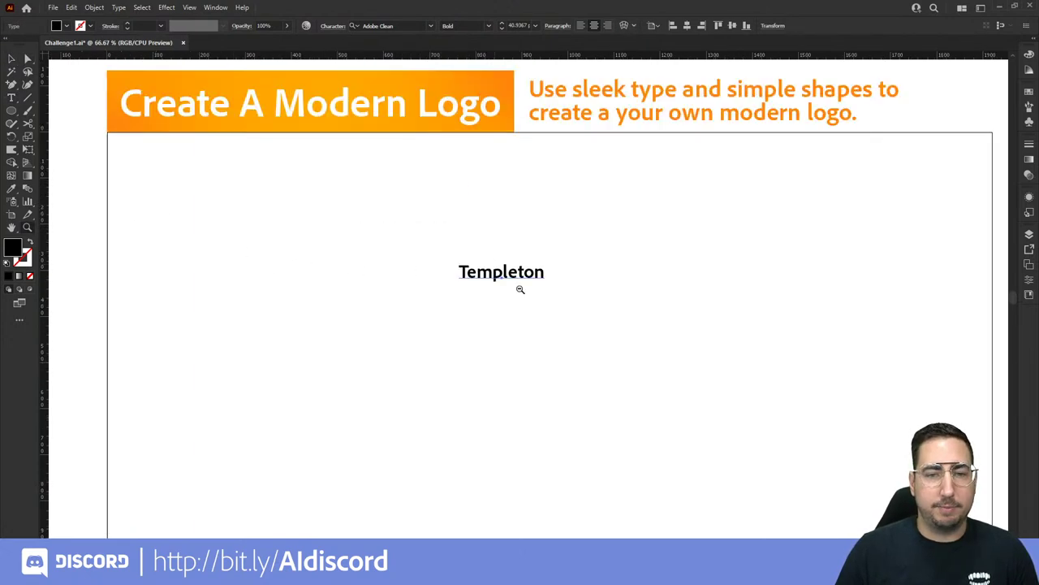
alt+click(521, 289)
drag(582, 336, 483, 288)
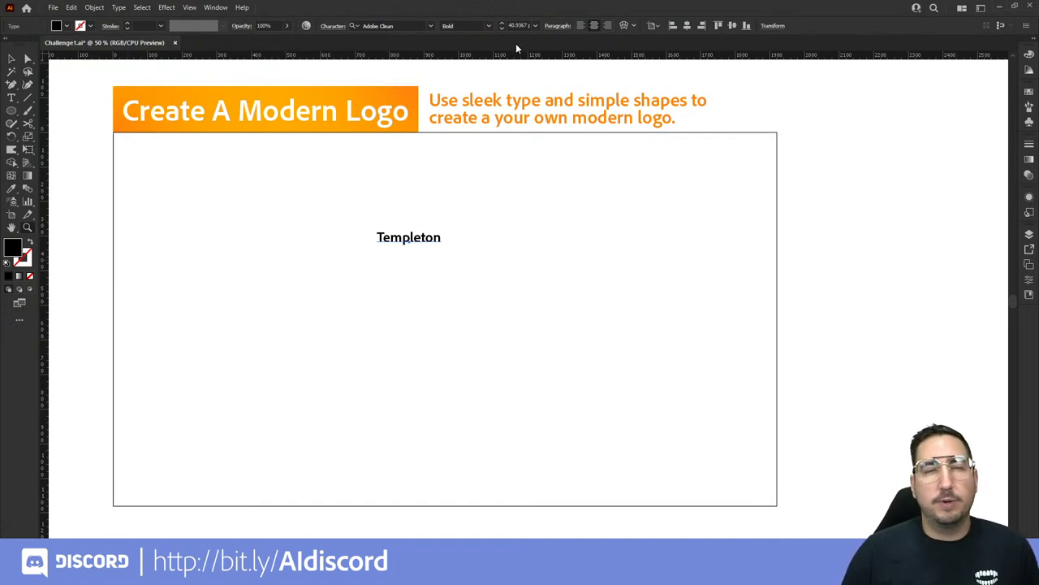
Step: Open the Character panel beside Templeton and drop down its font family list
click(223, 7)
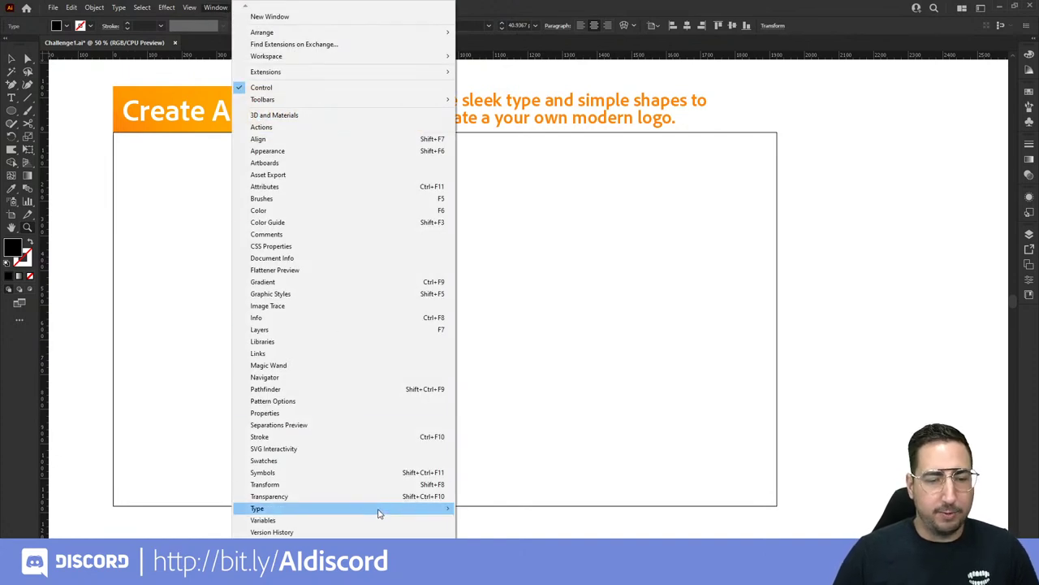
mouse_move(378, 508)
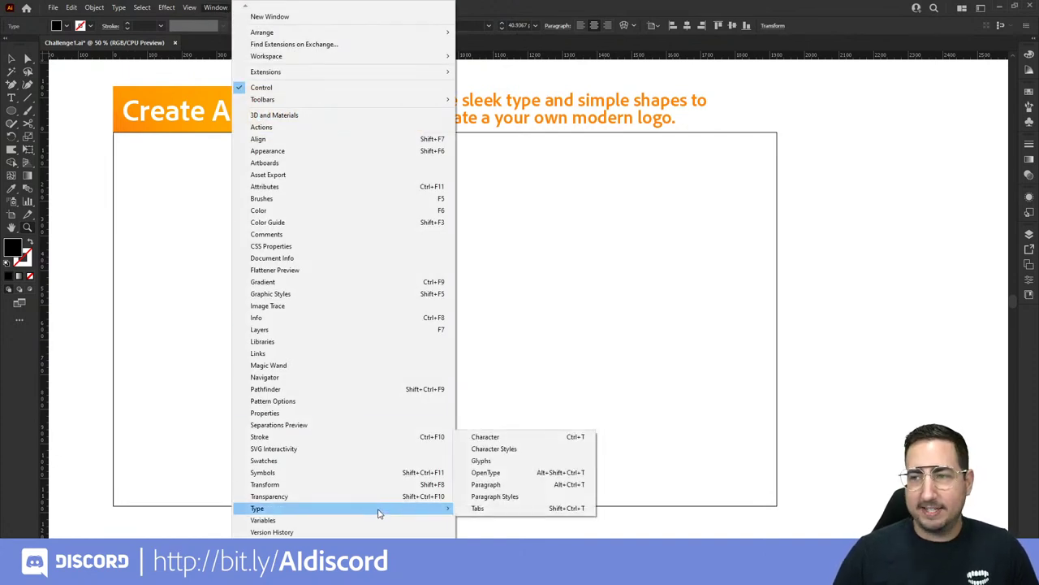
click(496, 440)
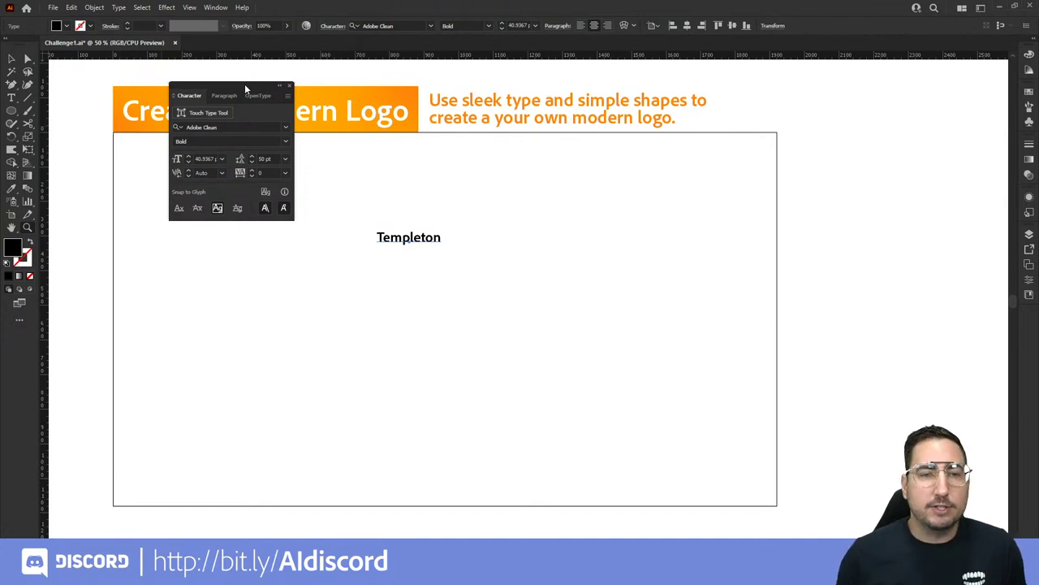
drag(244, 84, 545, 127)
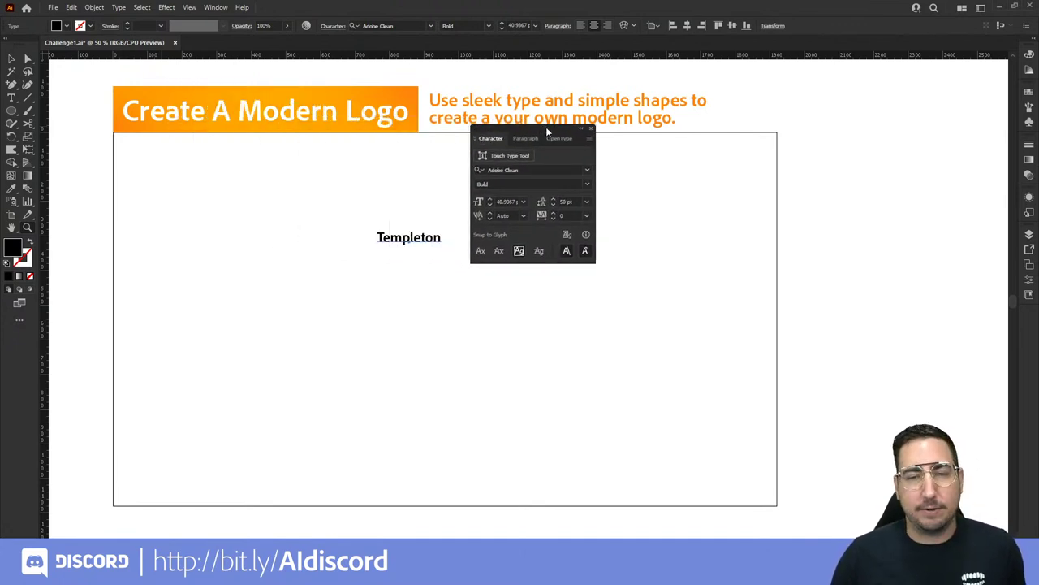
click(588, 171)
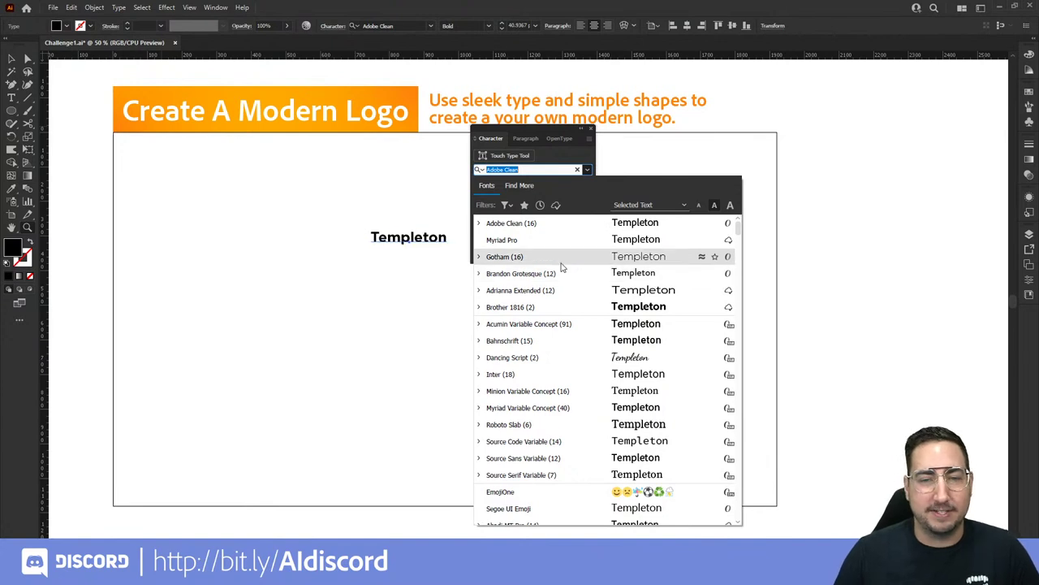
Step: Filter the font list to Sans Serif, close it, and show the Character panel's extra options
click(505, 206)
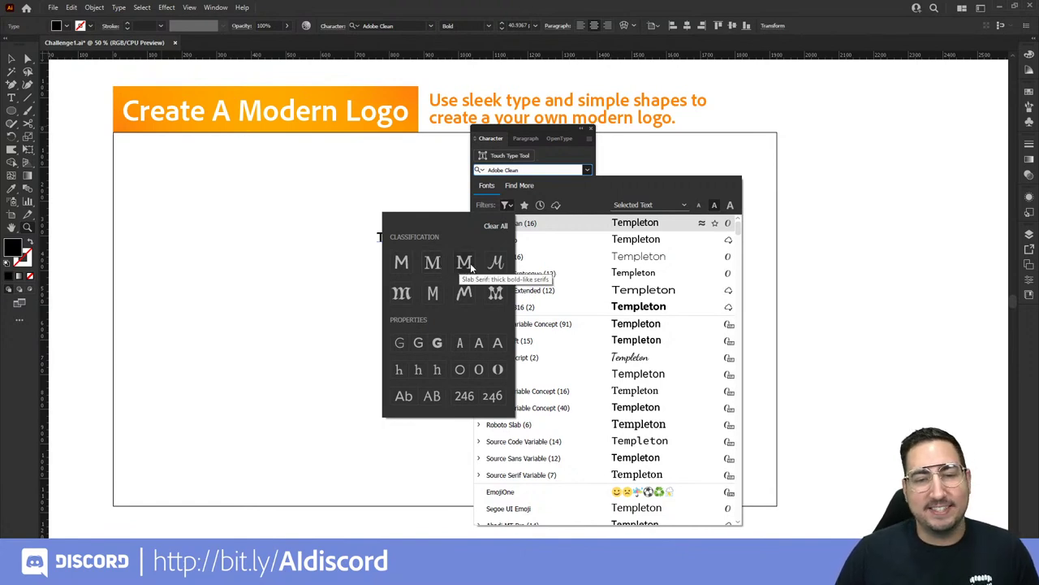
click(409, 265)
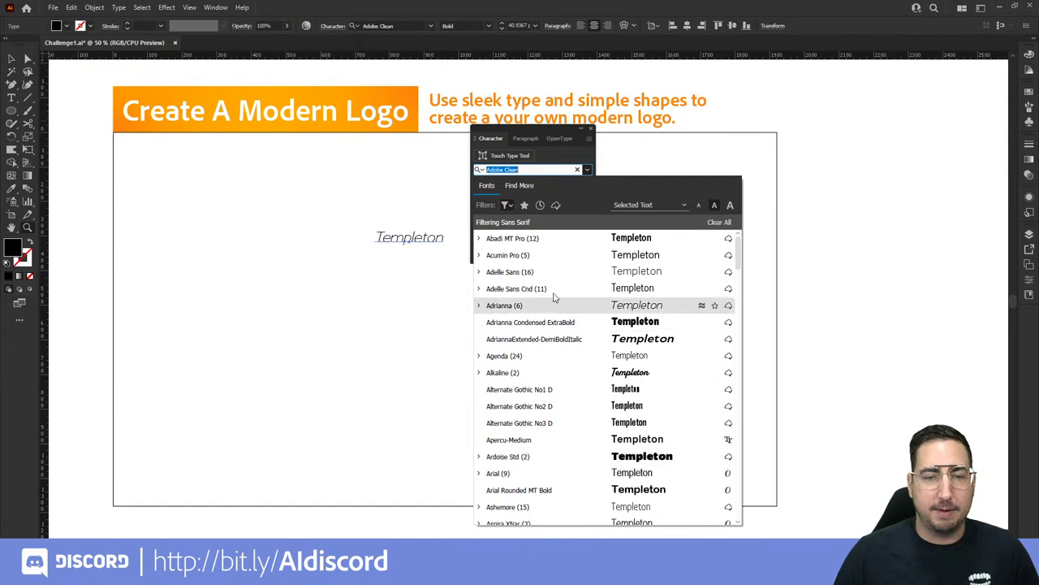
click(587, 171)
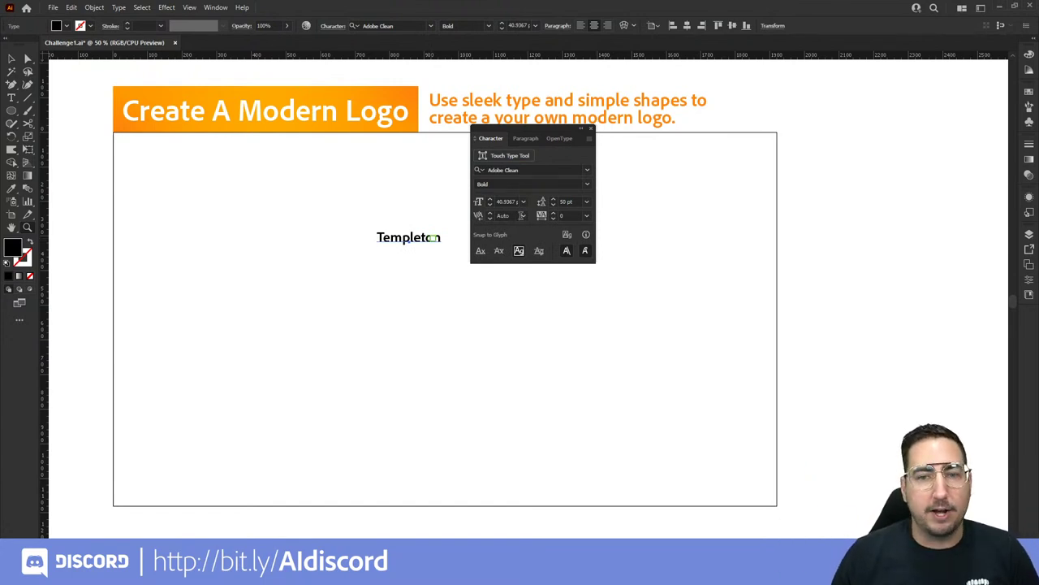
click(590, 140)
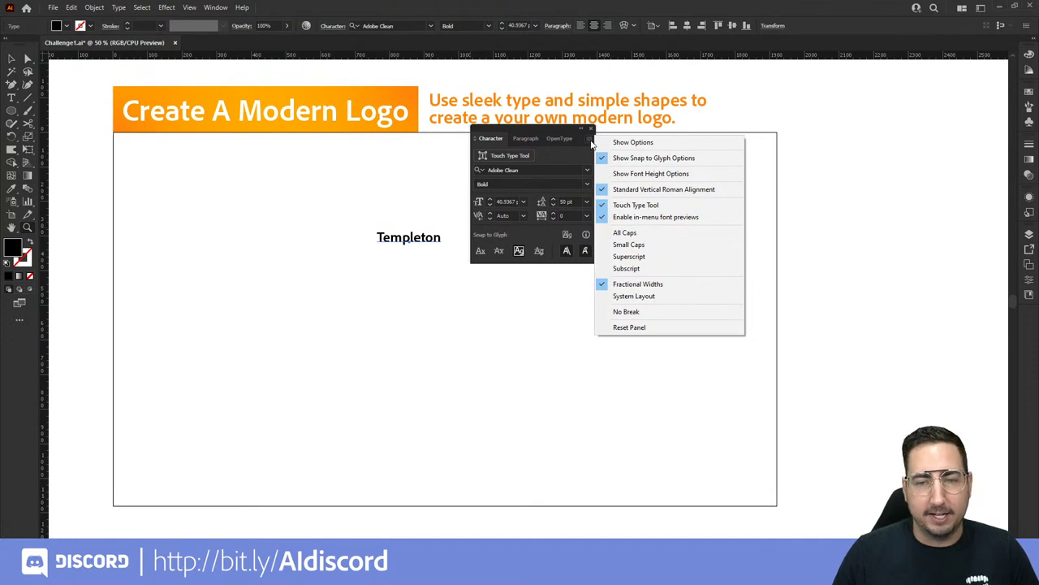
Step: Make the Templeton text All Caps at 72 pt
click(641, 233)
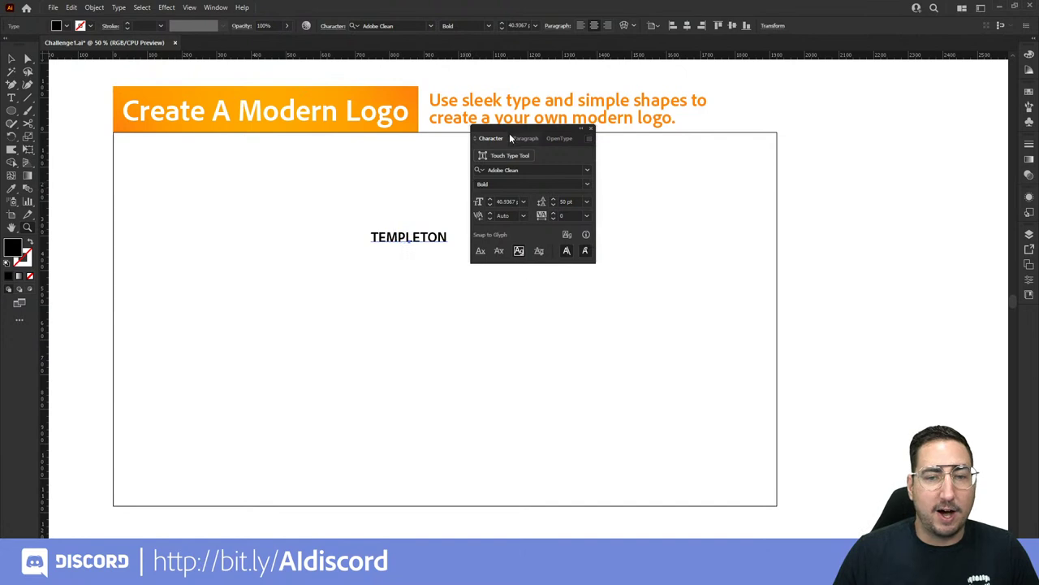
drag(509, 129, 580, 151)
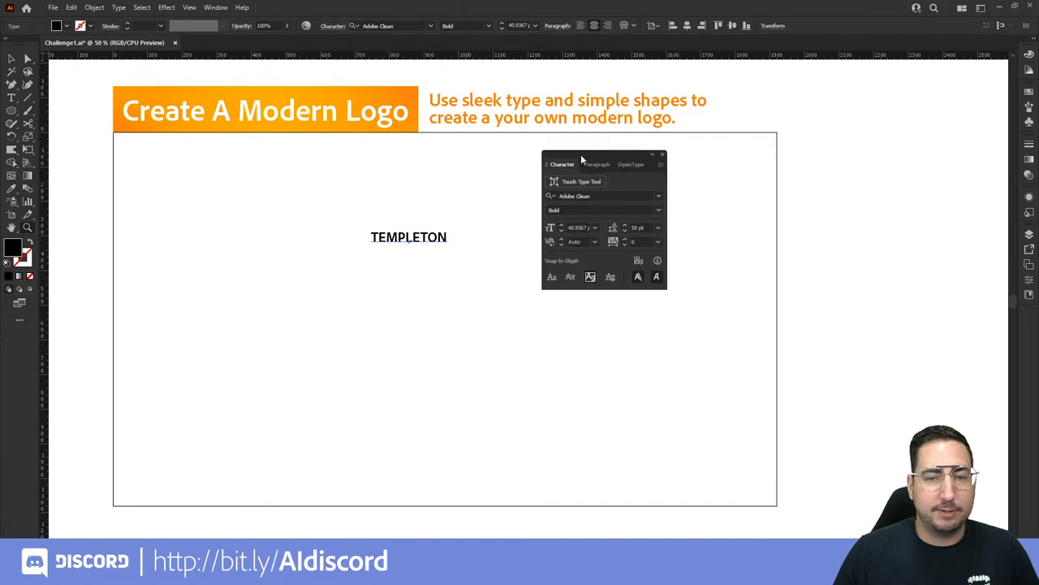
click(599, 226)
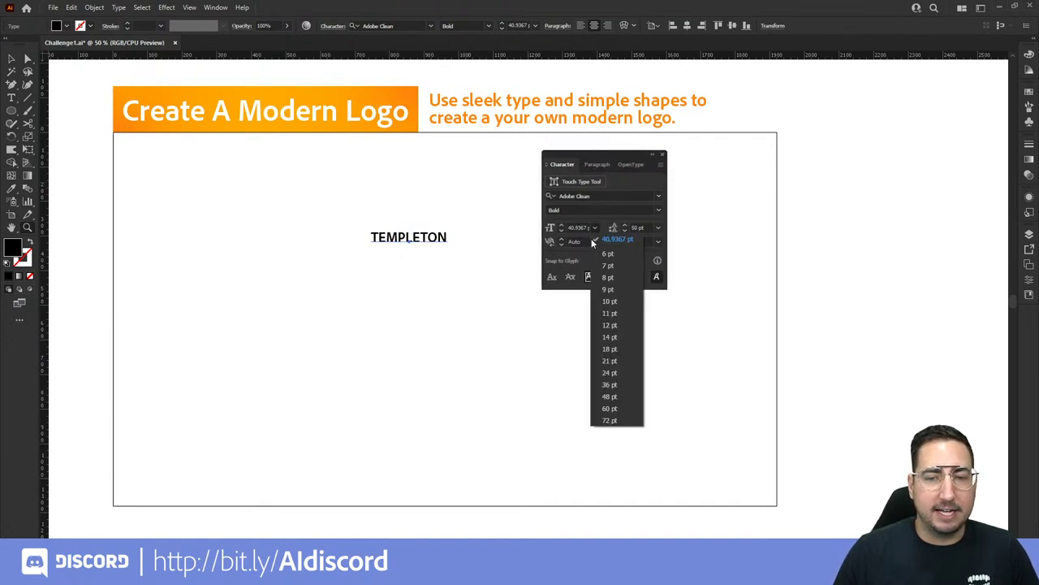
click(611, 420)
Step: Set TEMPLETON's font to Century Gothic Pro Bold
click(658, 195)
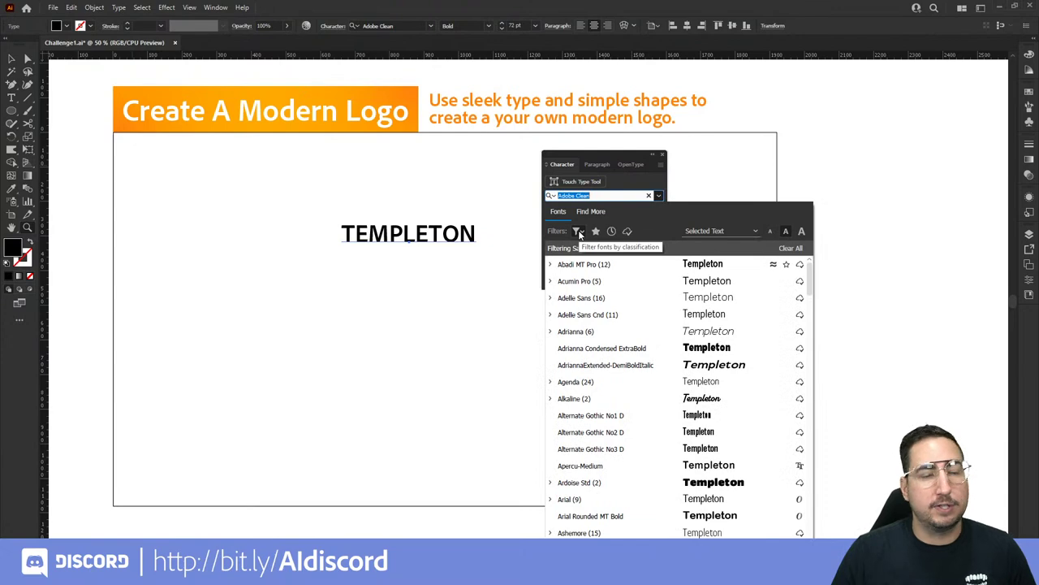
scroll(601, 308, down, 4)
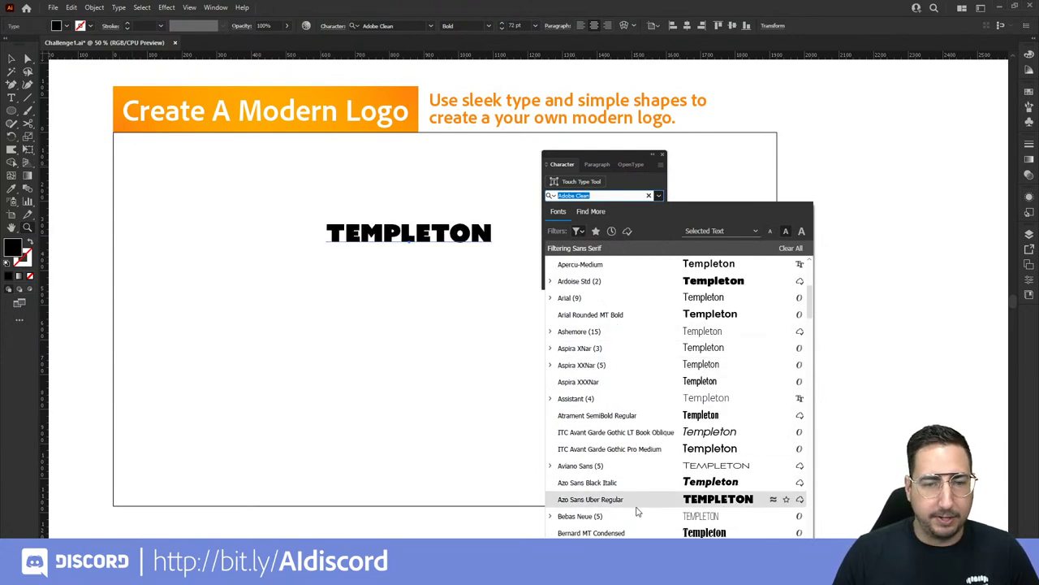
scroll(633, 462, down, 4)
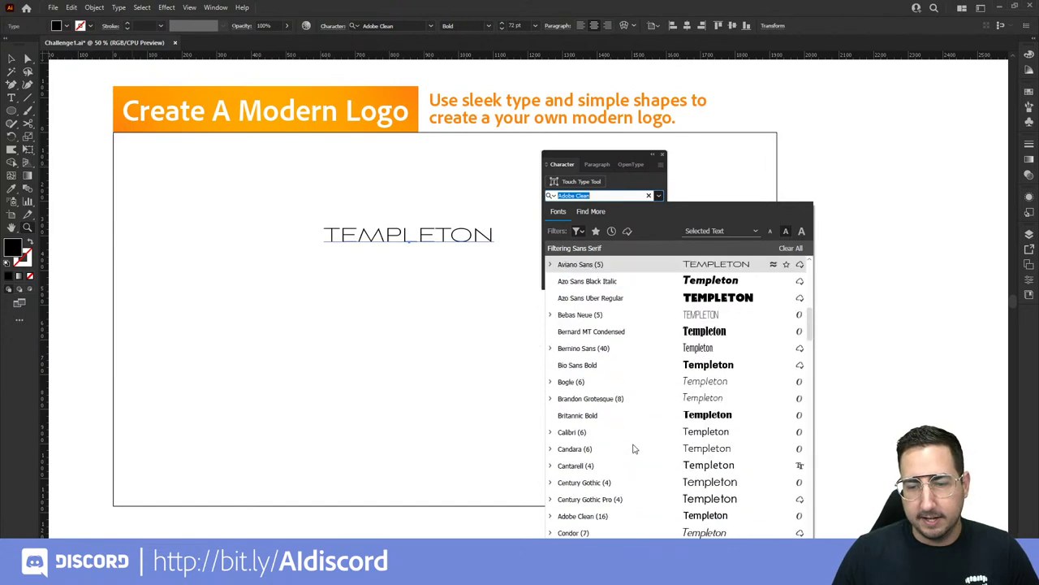
scroll(634, 340, down, 2)
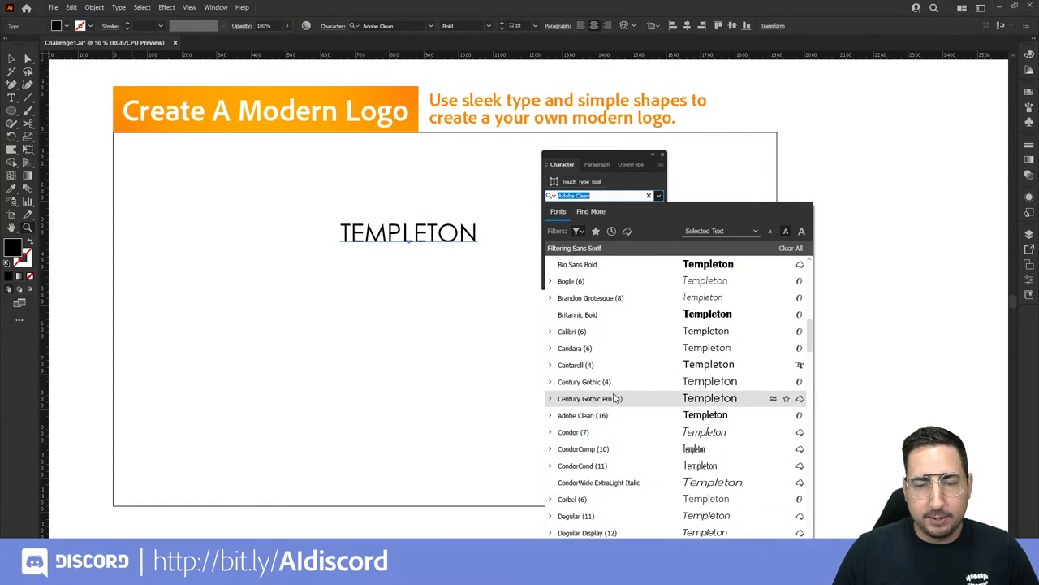
click(551, 398)
scroll(560, 398, down, 1)
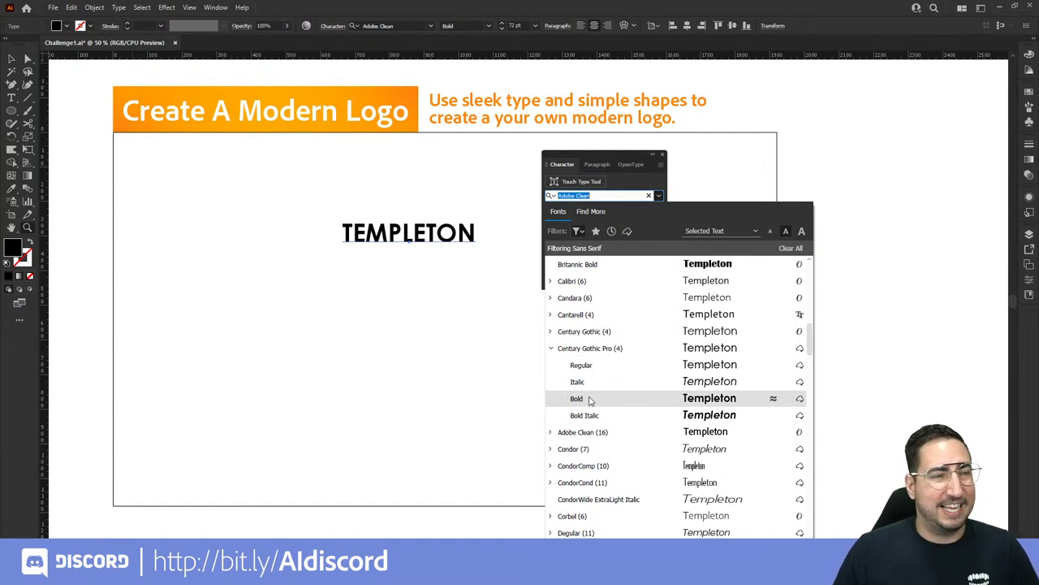
click(594, 399)
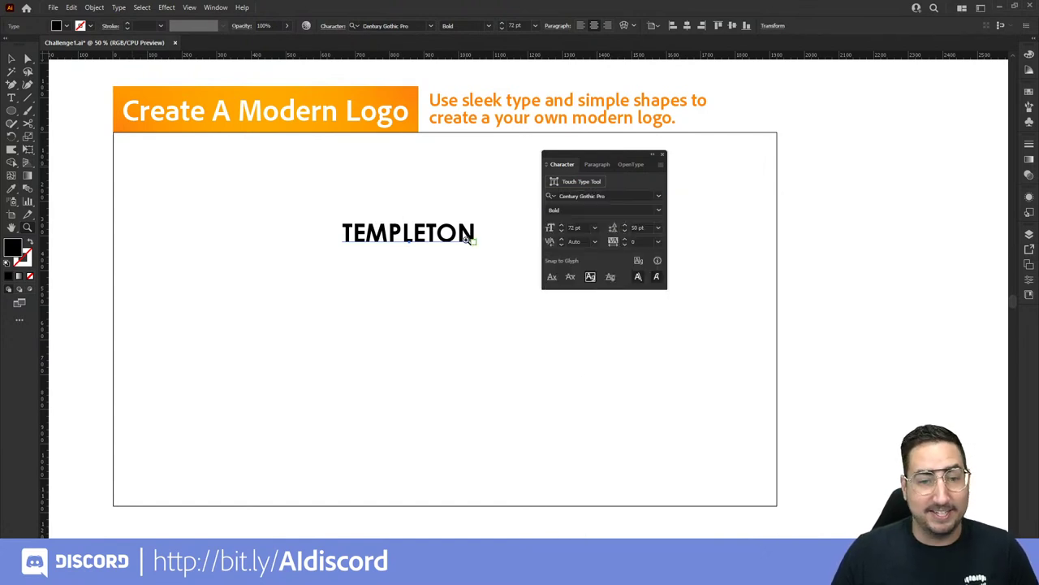
Step: Scale TEMPLETON up to a much larger size with the Scale tool
click(11, 58)
click(406, 233)
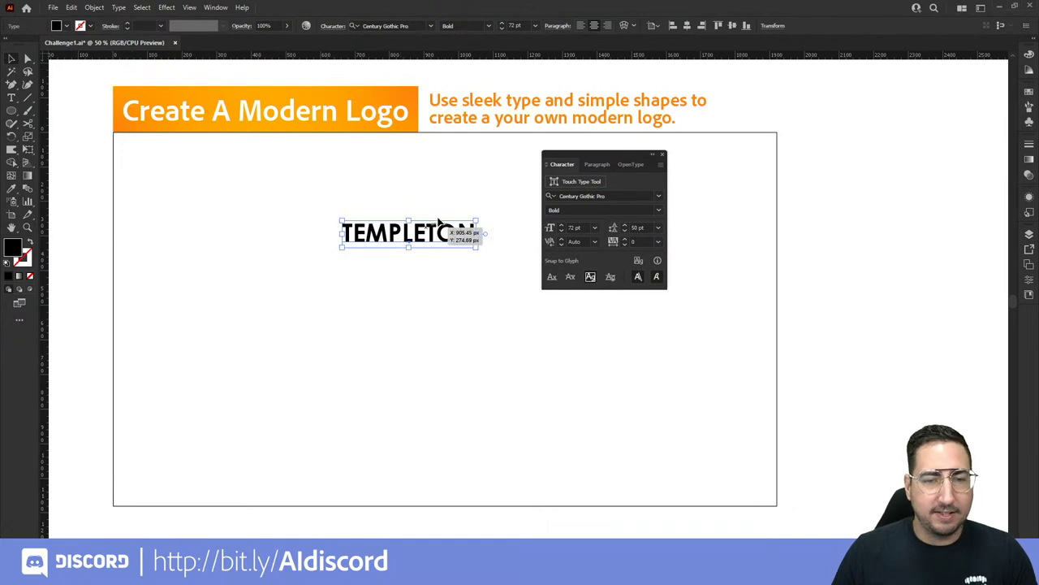
click(244, 207)
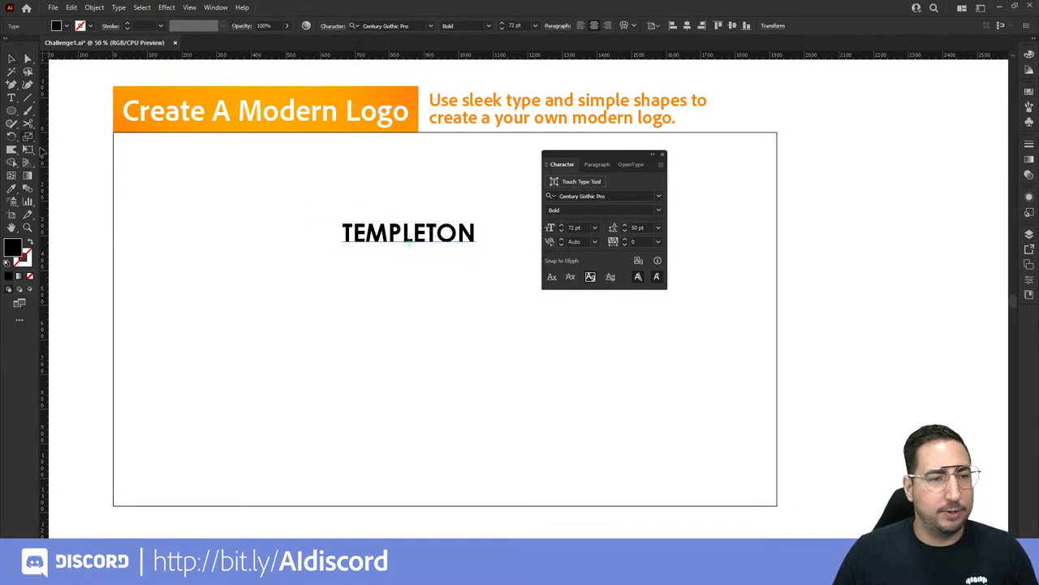
click(28, 138)
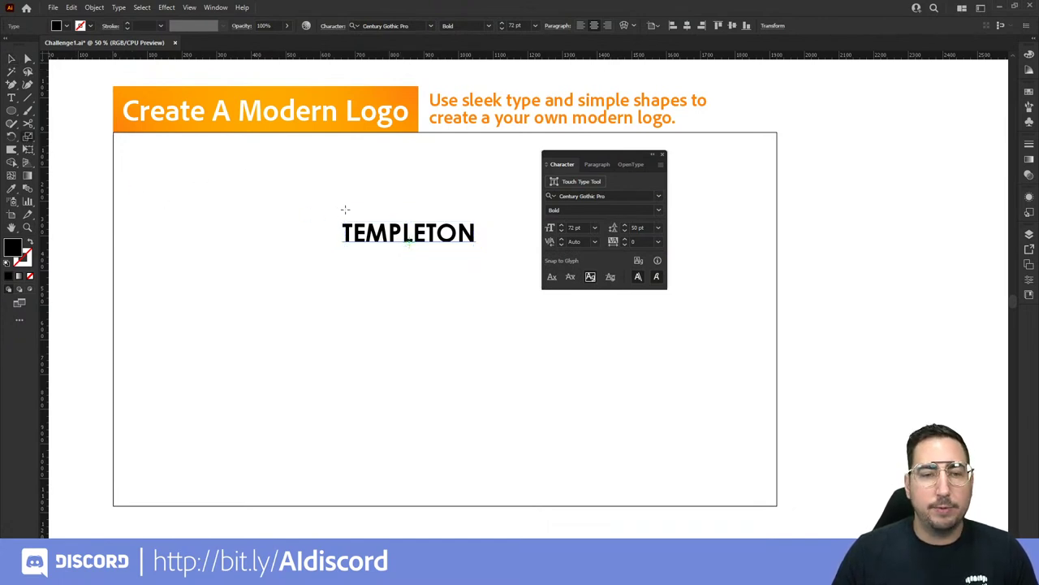
drag(347, 211, 291, 179)
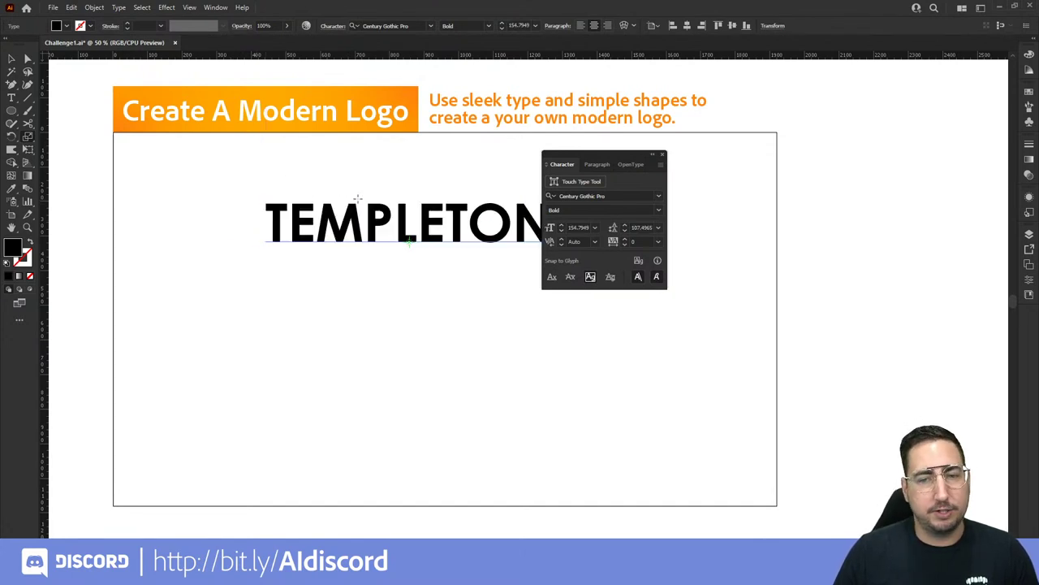
Step: Move TEMPLETON down toward the artboard centre and reselect it
drag(614, 150, 861, 171)
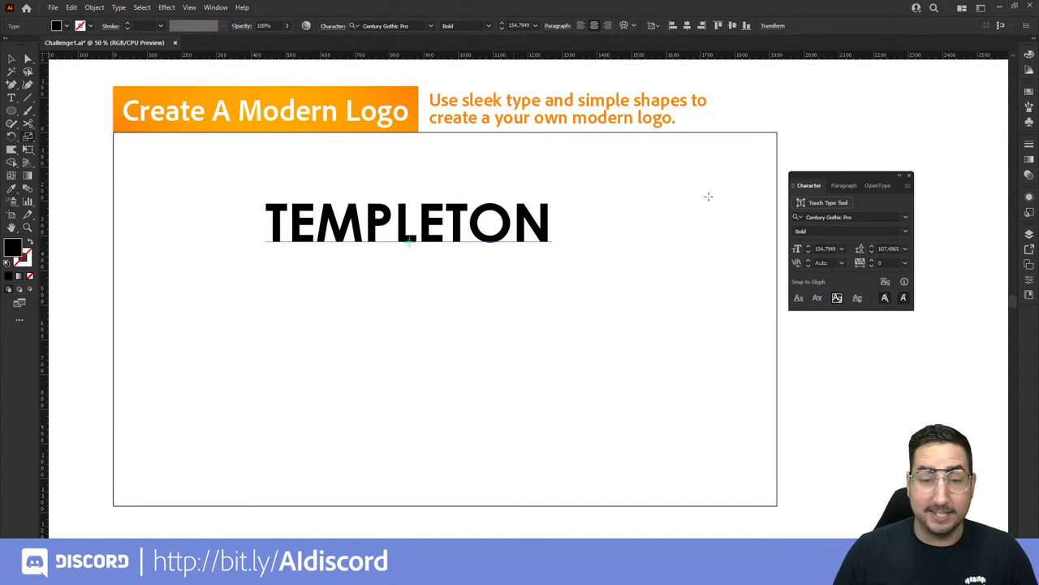
click(438, 220)
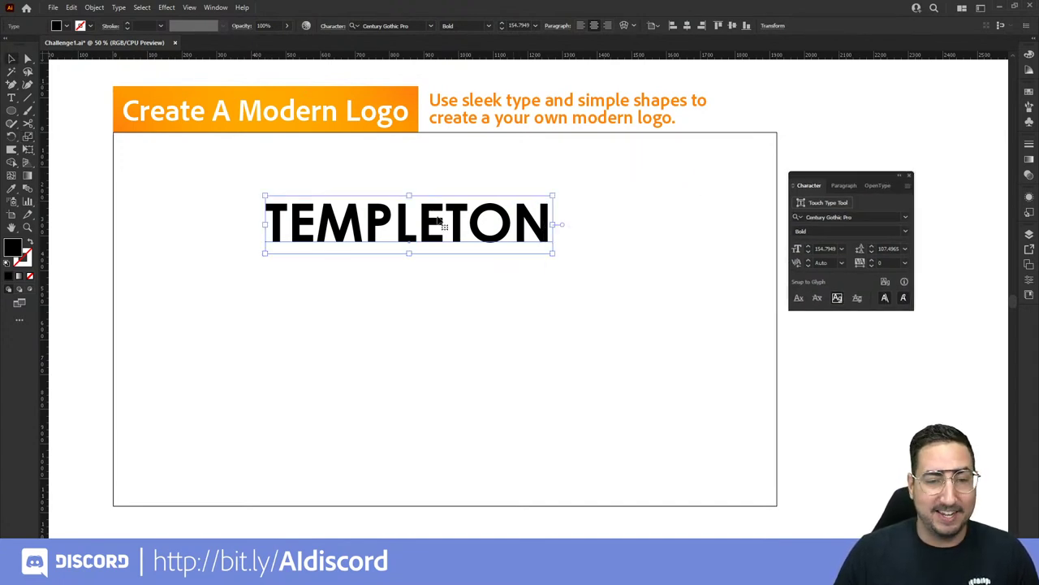
drag(338, 227, 381, 284)
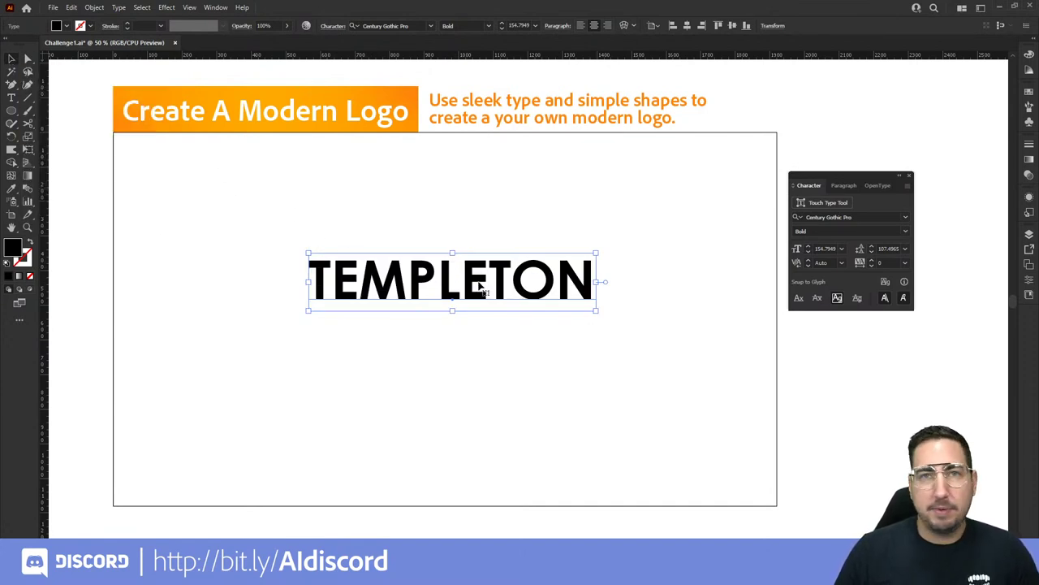
key(ctrl+shift+a)
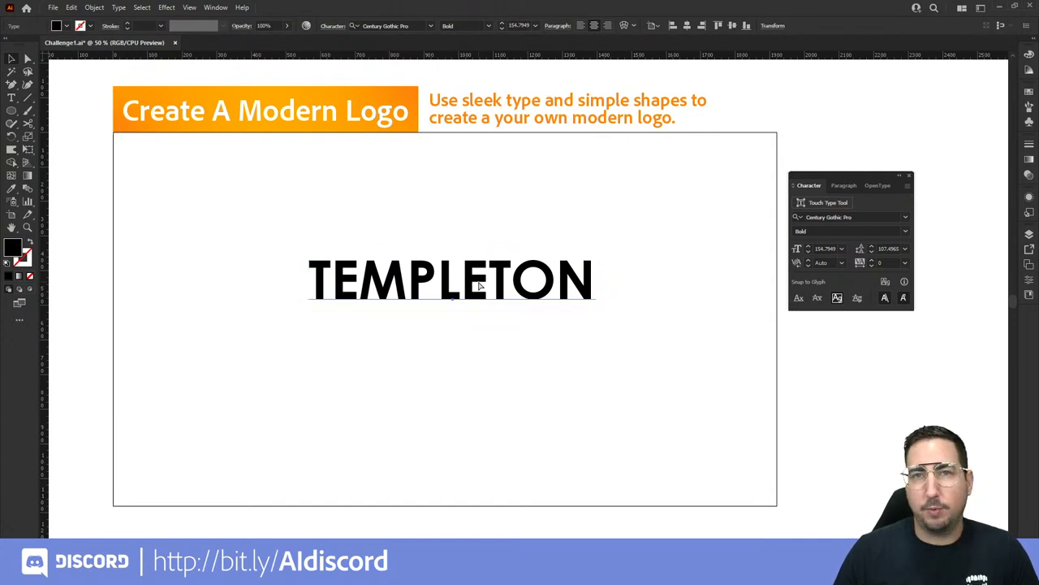
click(479, 286)
Step: Paste a copy of TEMPLETON just below it and retype the copy as FLOWERS
key(ctrl+shift+a)
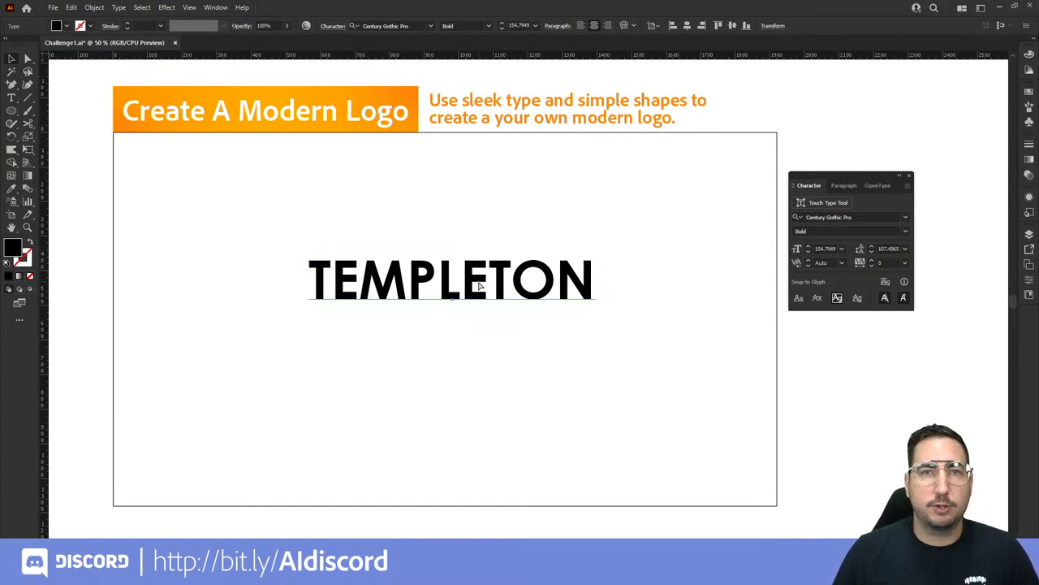
click(479, 286)
click(72, 7)
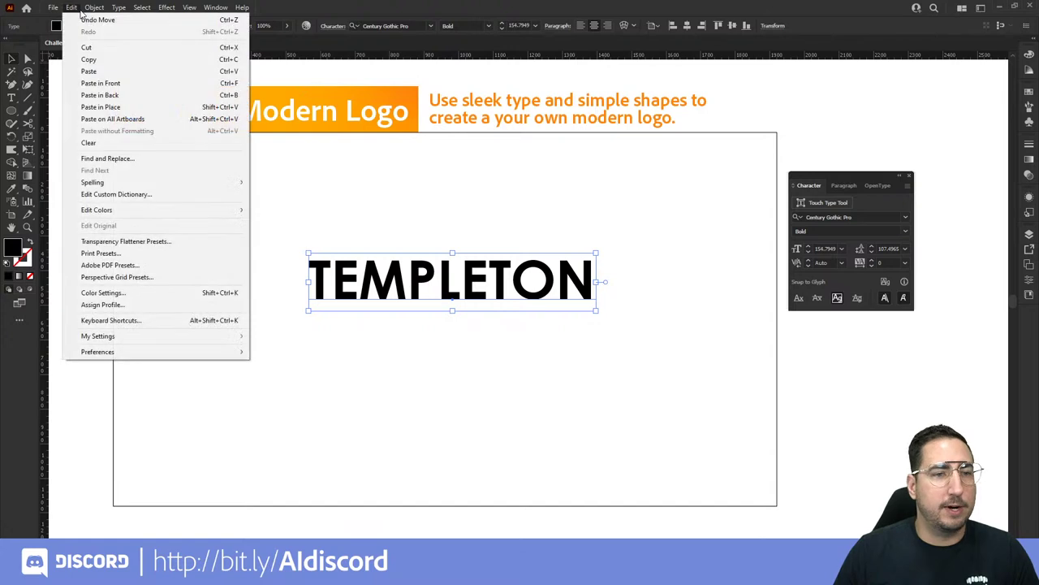
click(100, 72)
drag(582, 309, 505, 355)
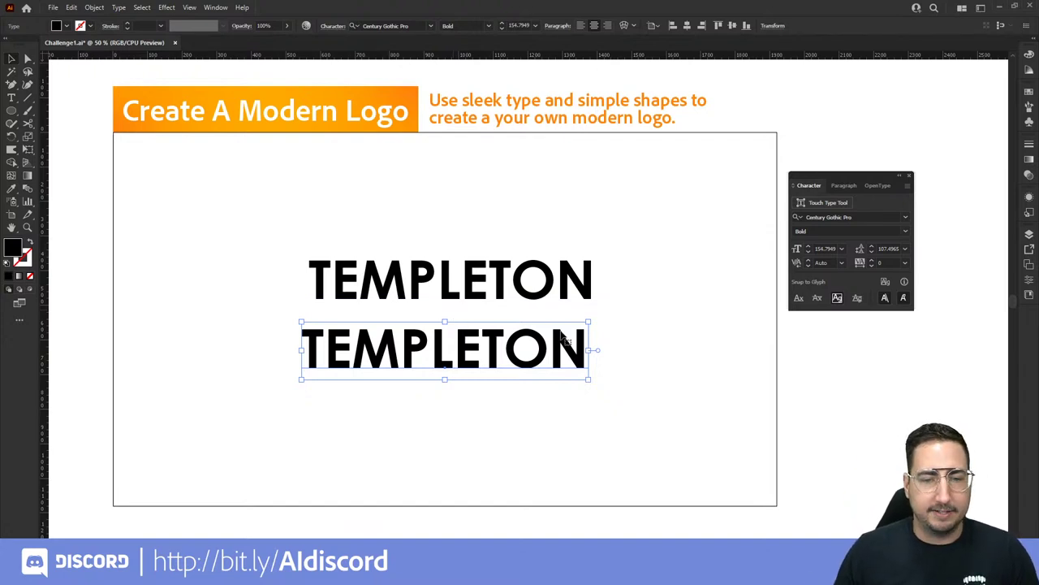
double_click(460, 356)
key(ctrl+a)
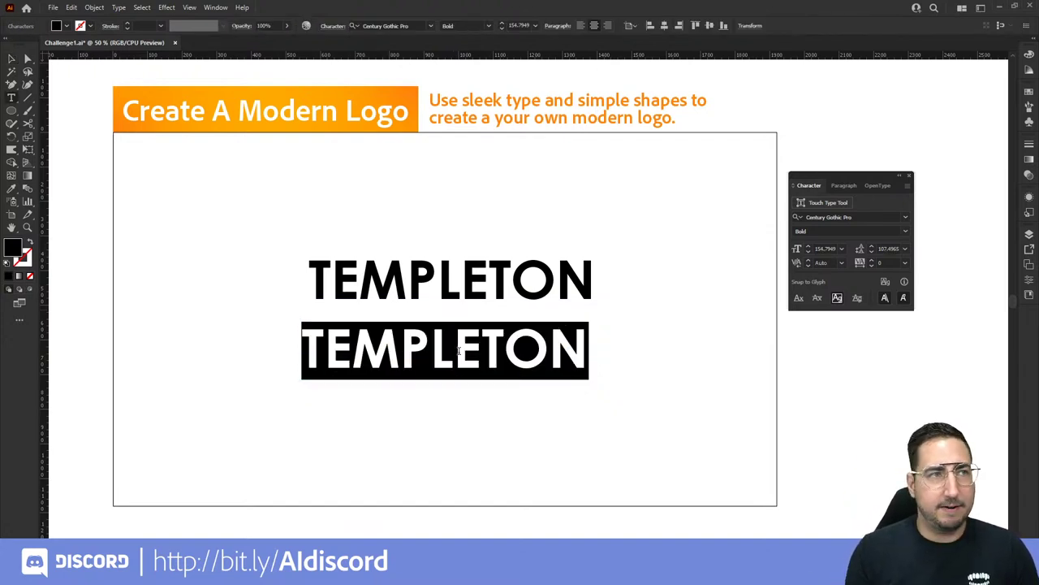
text(FLOWERS)
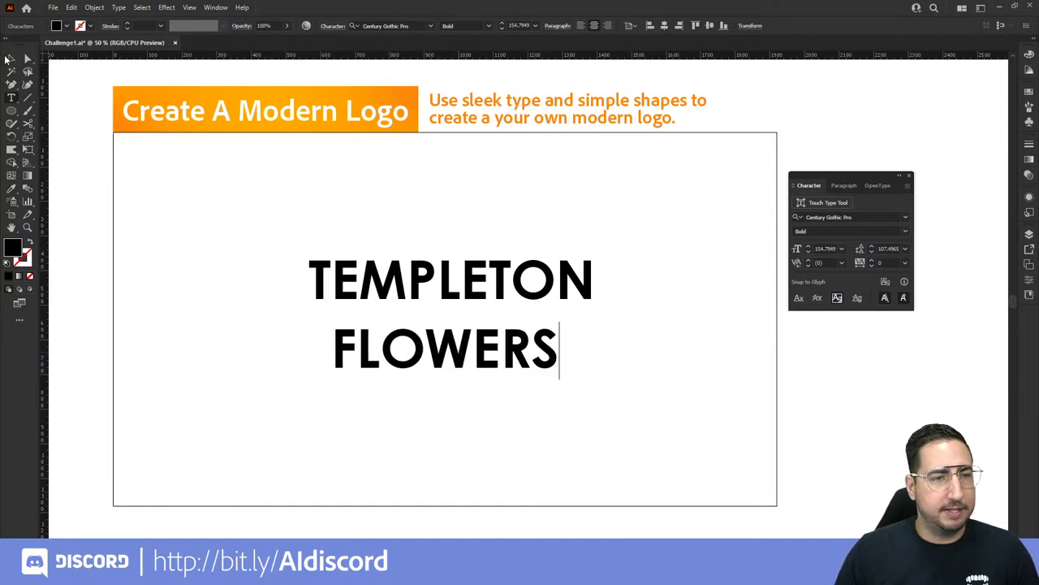
click(9, 59)
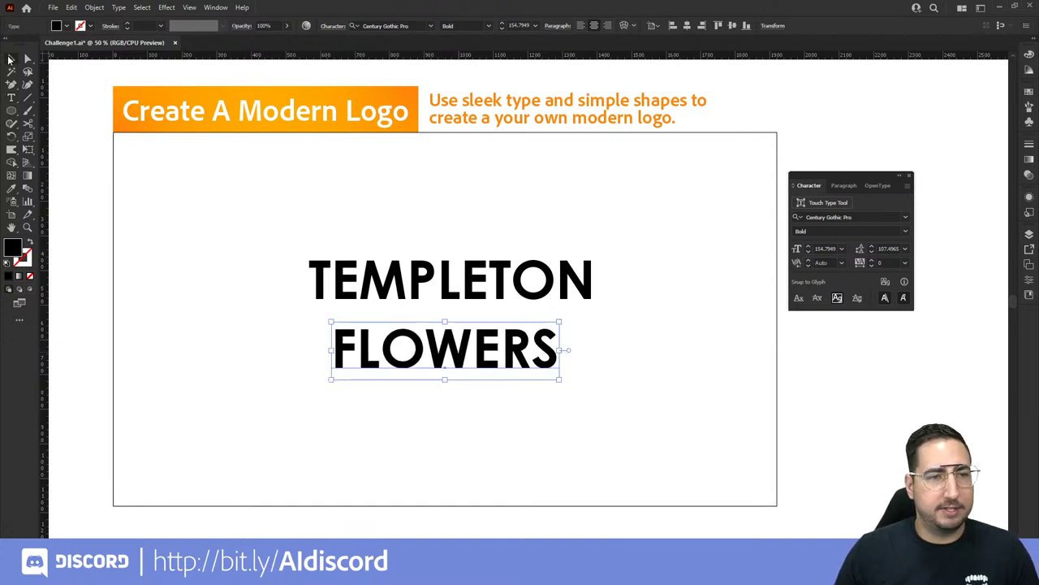
Step: Shrink FLOWERS to about 83%, set it to Regular, and tuck it under TEMPLETON
click(433, 190)
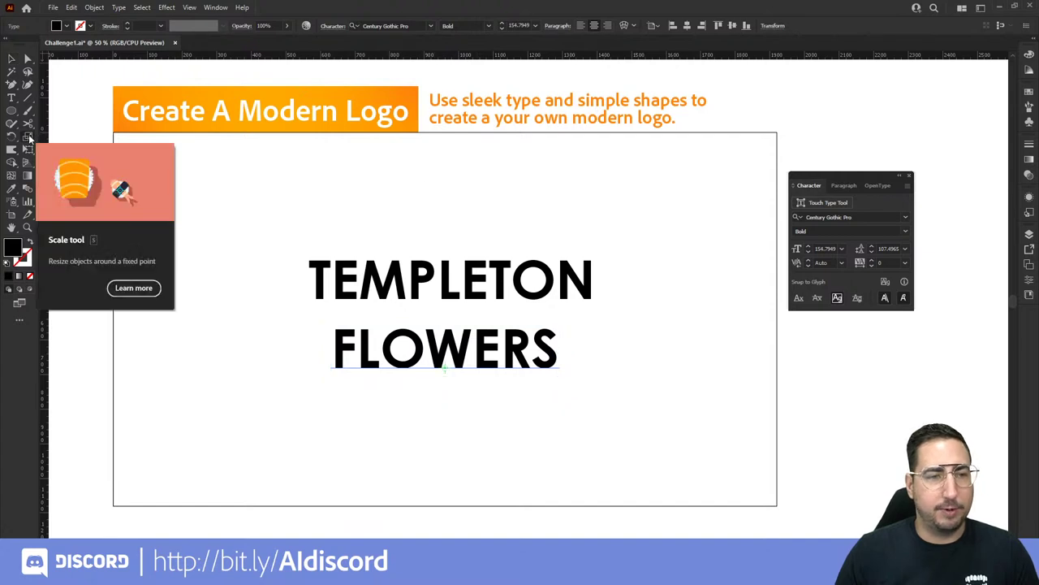
click(29, 138)
drag(692, 176, 587, 238)
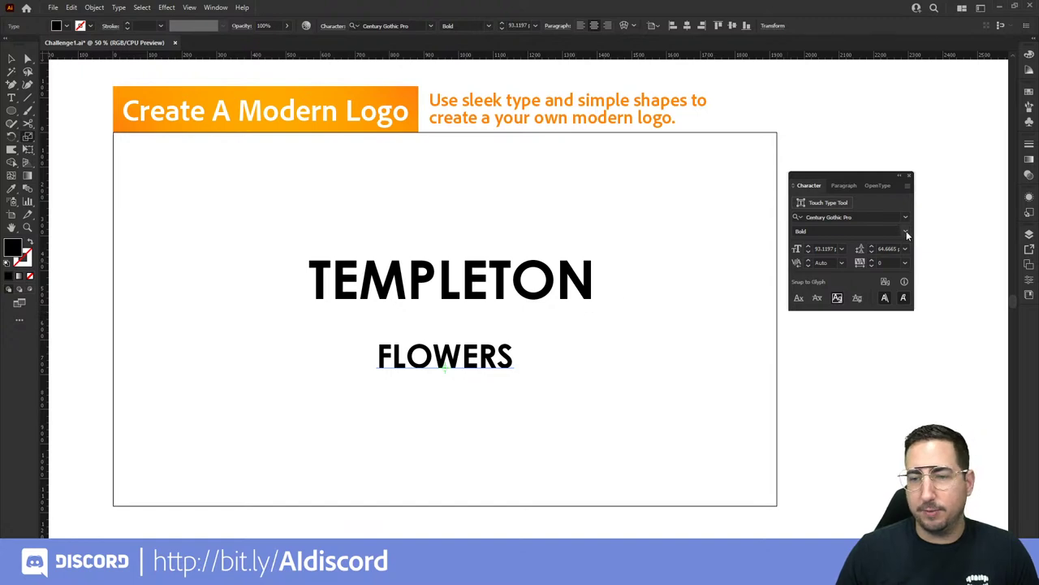
click(906, 231)
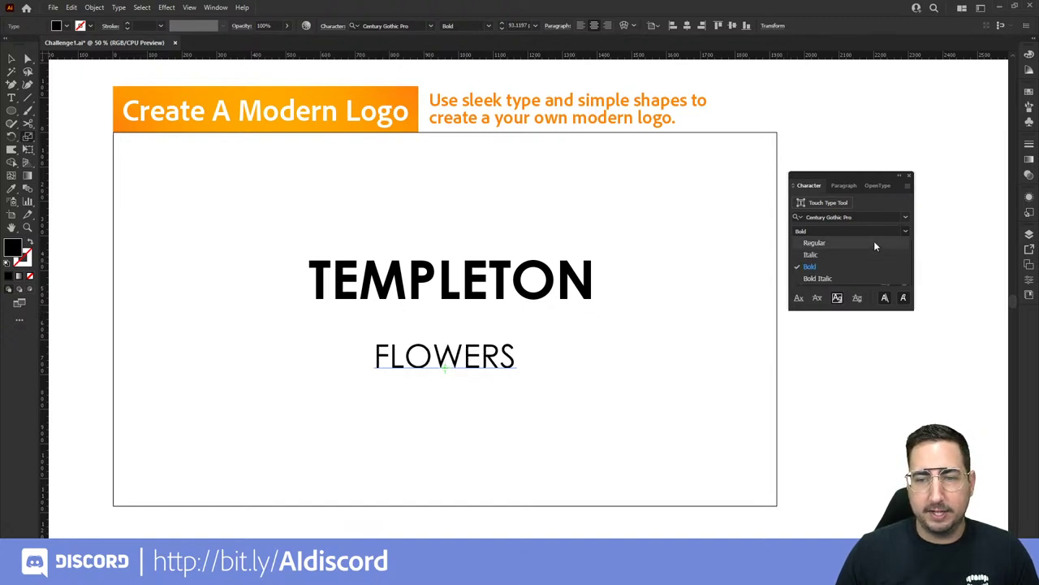
click(874, 243)
key(v)
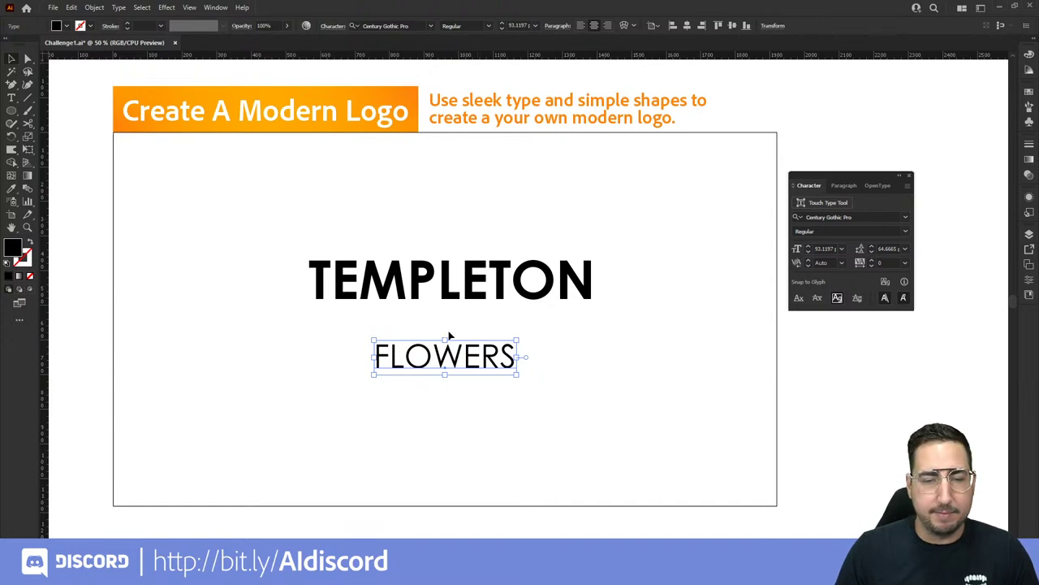
drag(469, 361, 470, 323)
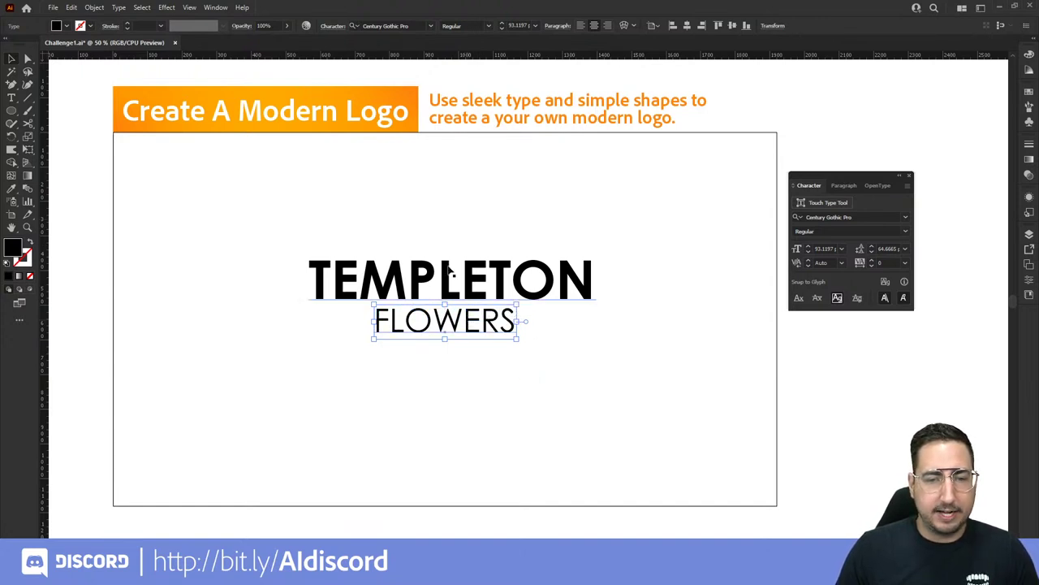
Step: Move TEMPLETON and FLOWERS lower together, then centre them horizontally on each other
shift+click(442, 281)
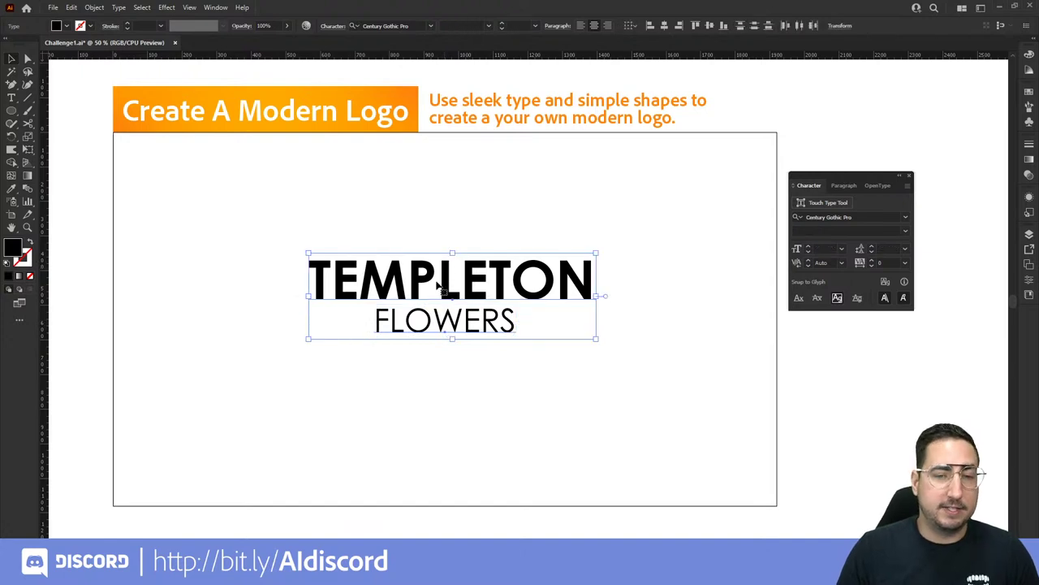
drag(410, 281, 411, 386)
click(447, 314)
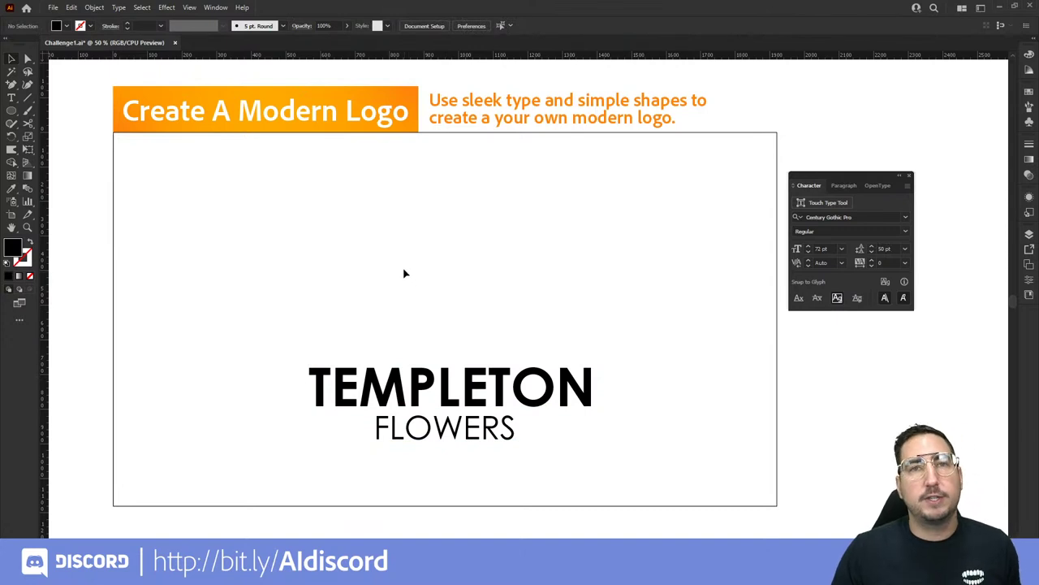
drag(285, 264, 631, 496)
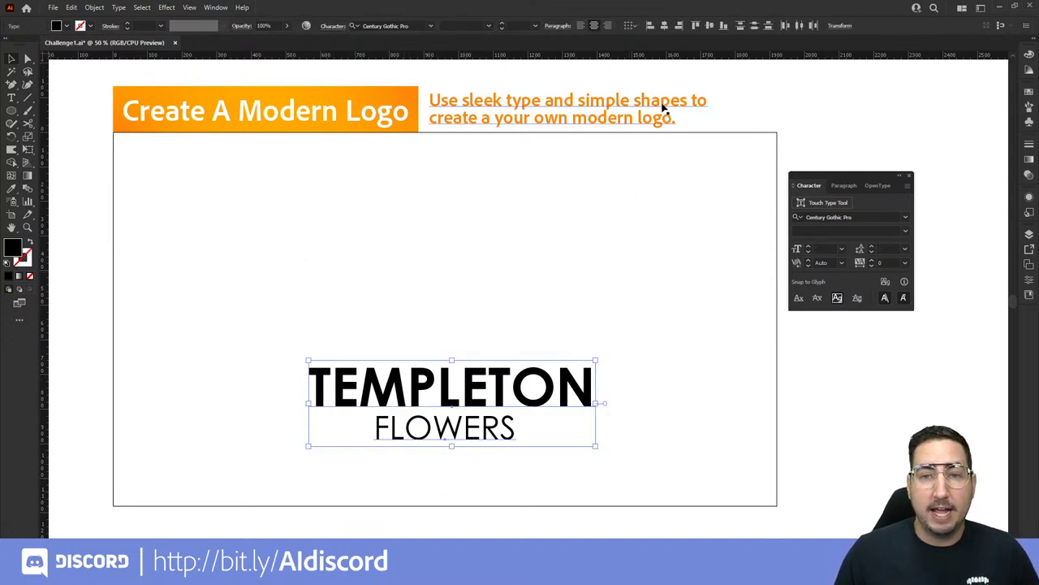
click(664, 26)
click(576, 253)
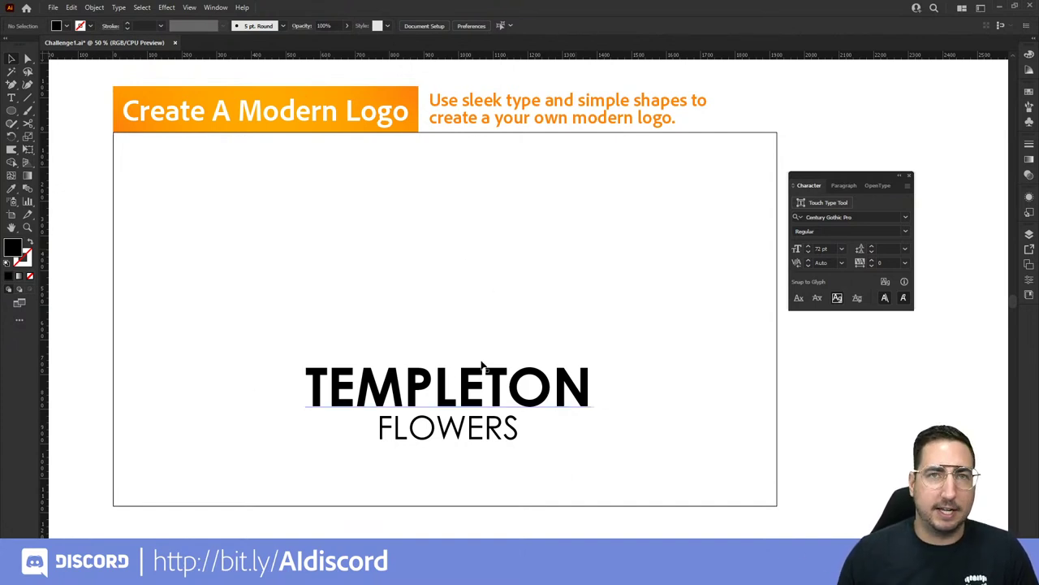
Step: Move the TEMPLETON FLOWERS wordmark off the artboard to the lower right
drag(377, 307, 633, 505)
drag(341, 393, 888, 479)
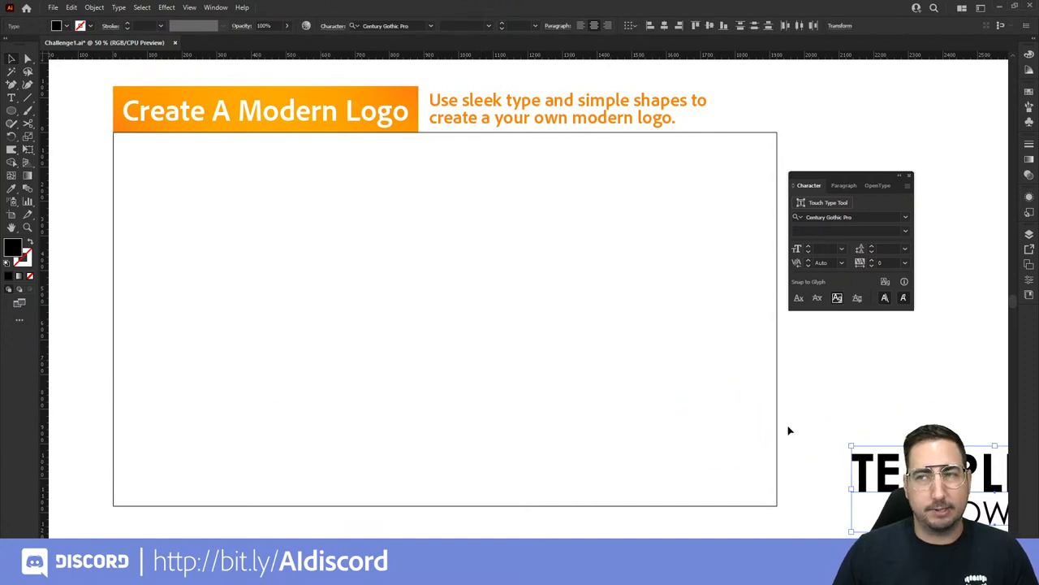
click(647, 344)
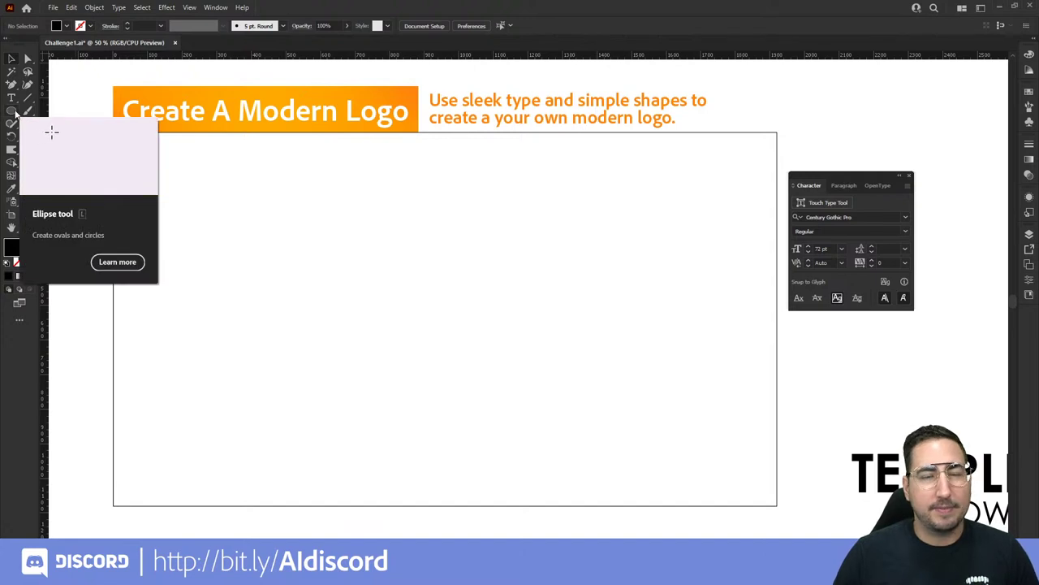
Step: Show the centre guides again with View > Guides > Show Guides
click(190, 8)
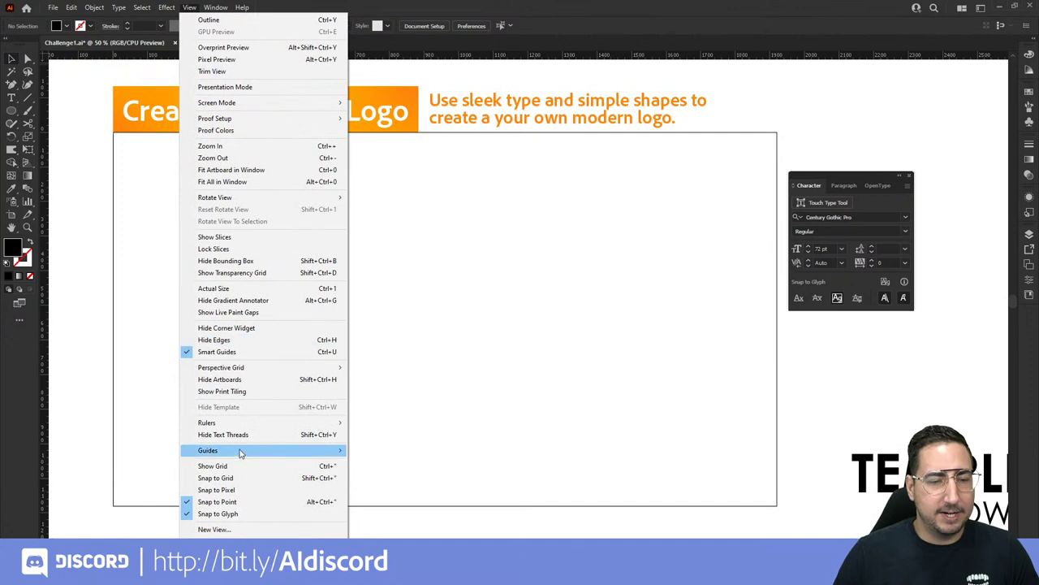
mouse_move(243, 457)
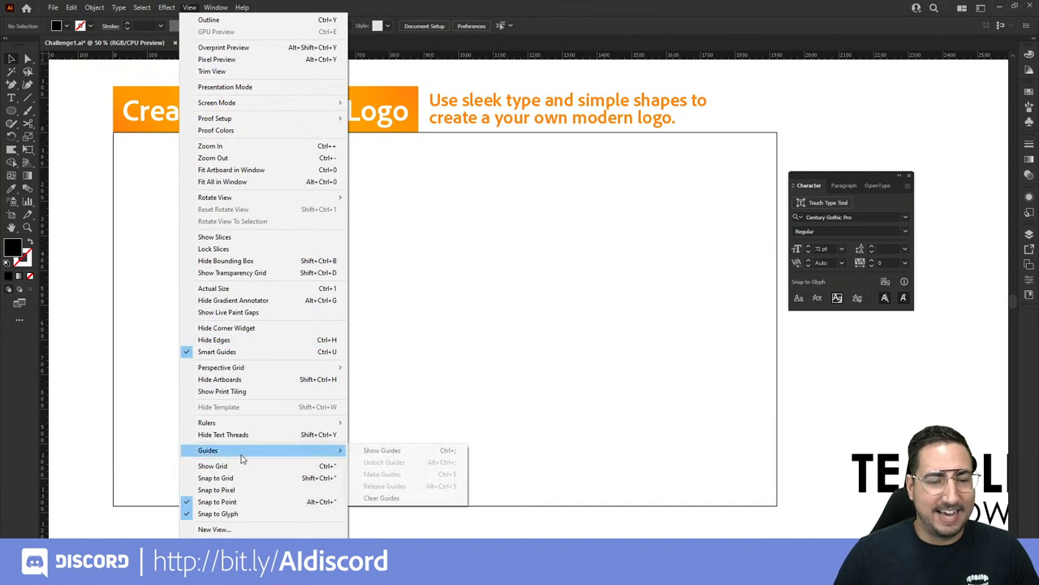
click(383, 453)
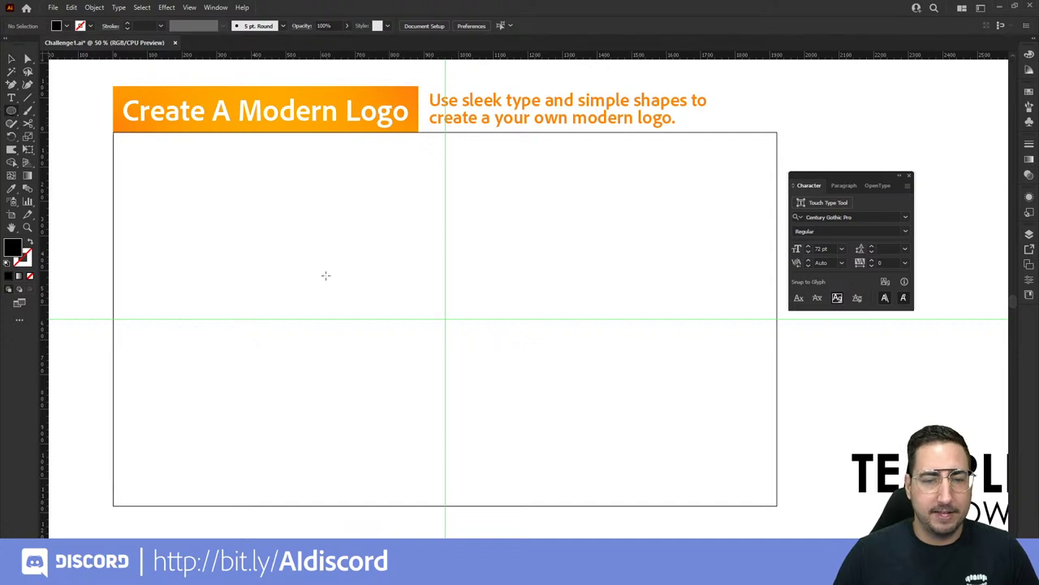
Step: Draw a black circle centred on the guide intersection, then deselect it
drag(445, 317, 467, 275)
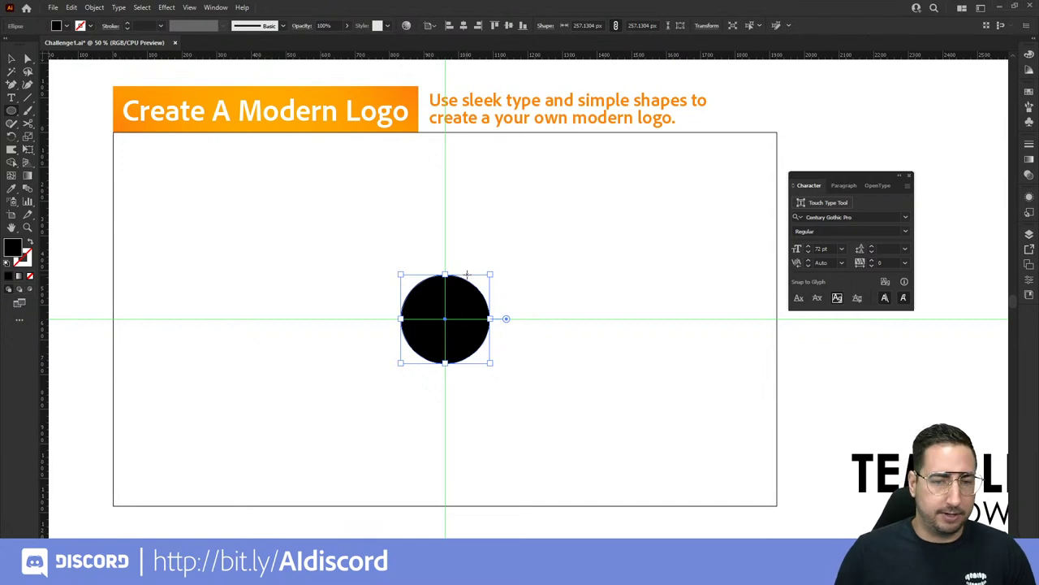
click(15, 59)
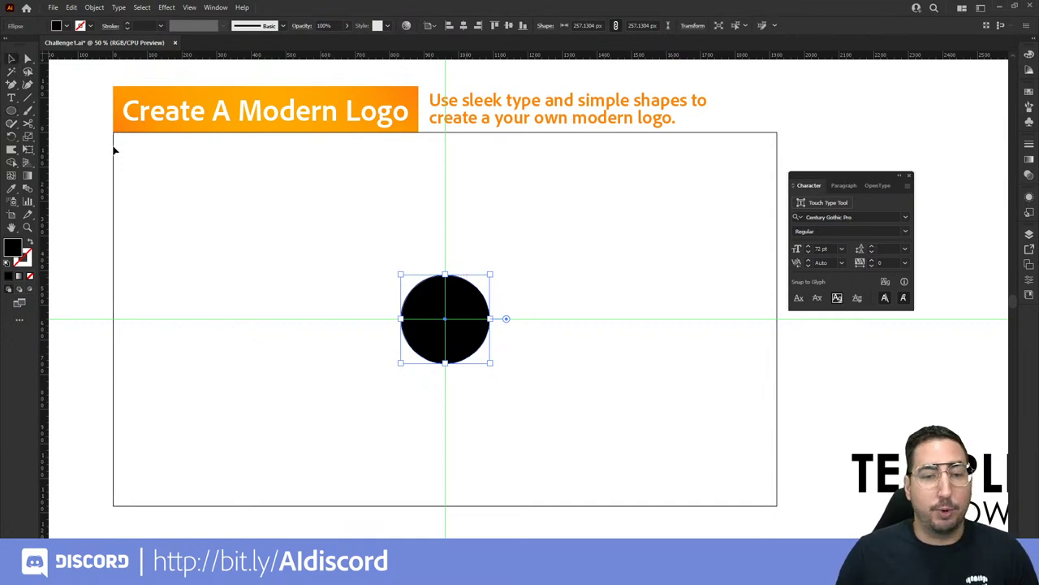
click(320, 257)
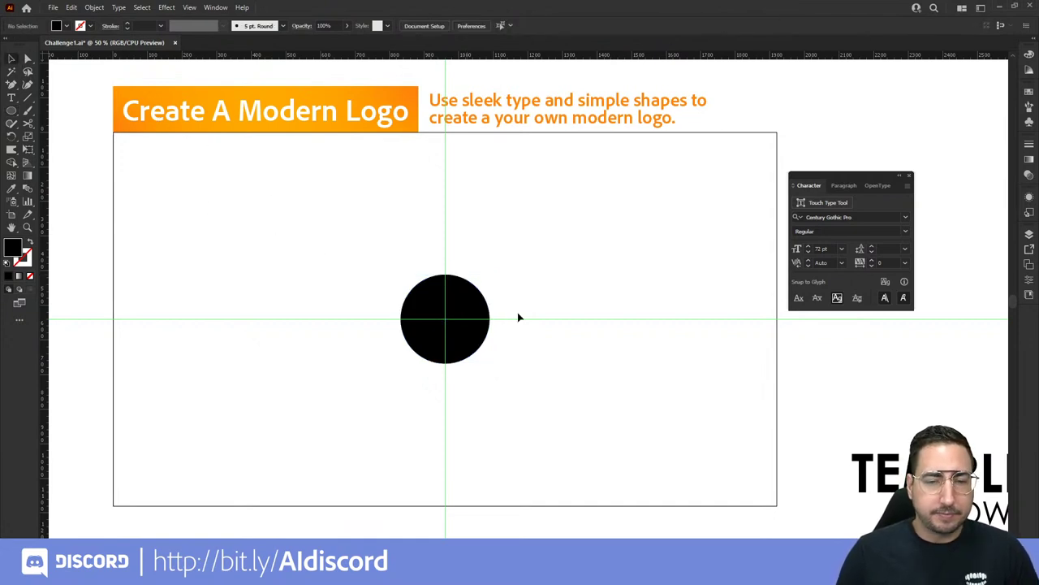
Step: Copy and paste the black circle, moving the copy straight up so its bottom edge meets the original's centre
click(475, 308)
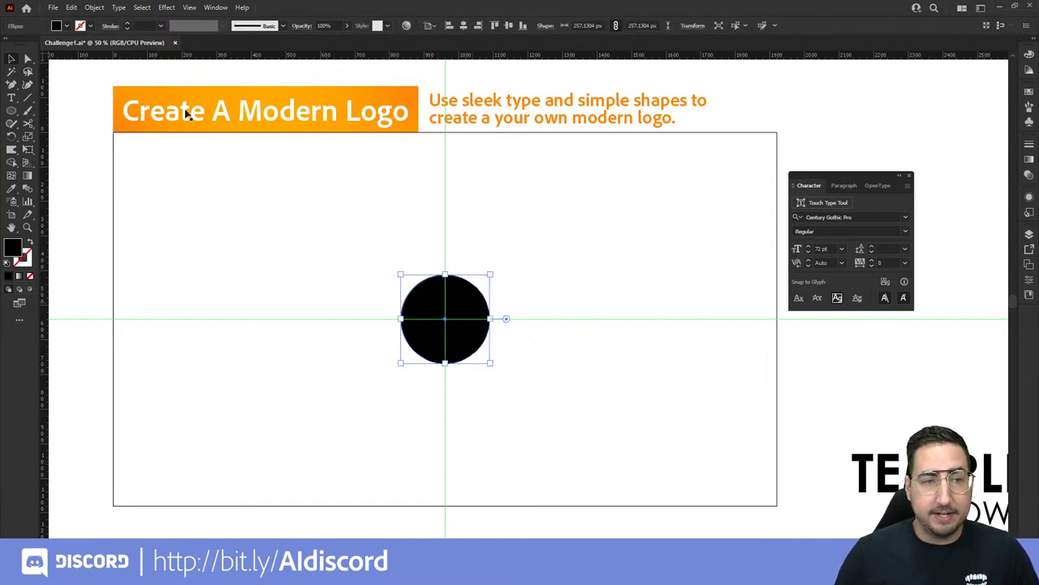
click(71, 7)
click(90, 58)
click(71, 8)
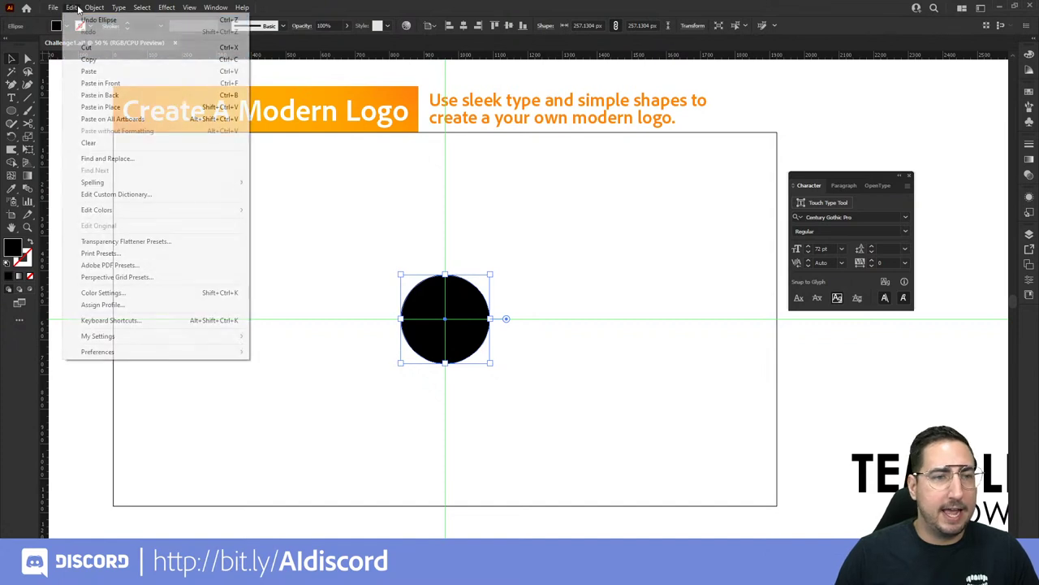
click(89, 71)
drag(557, 313, 467, 281)
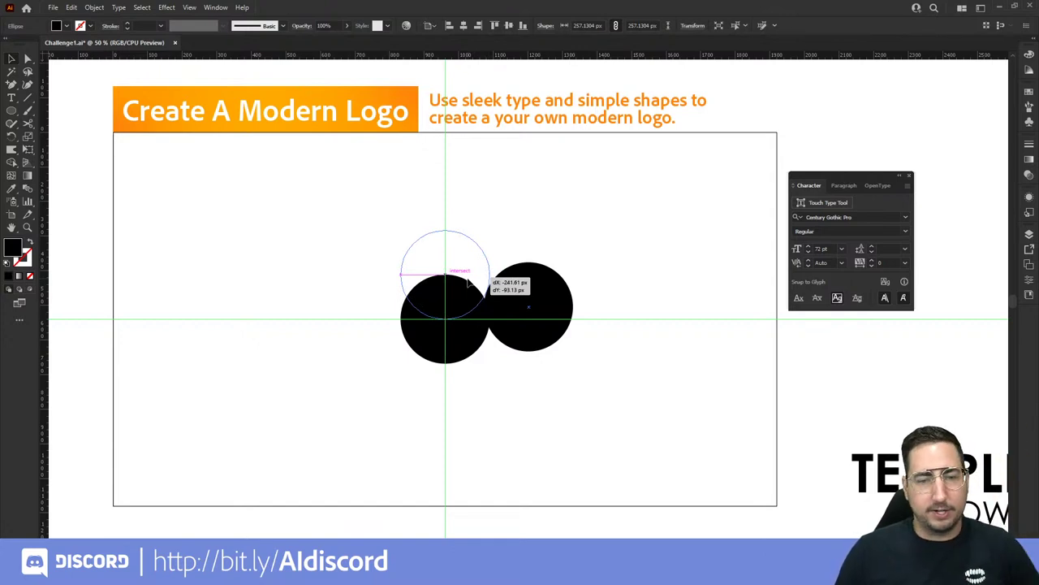
drag(467, 281, 467, 281)
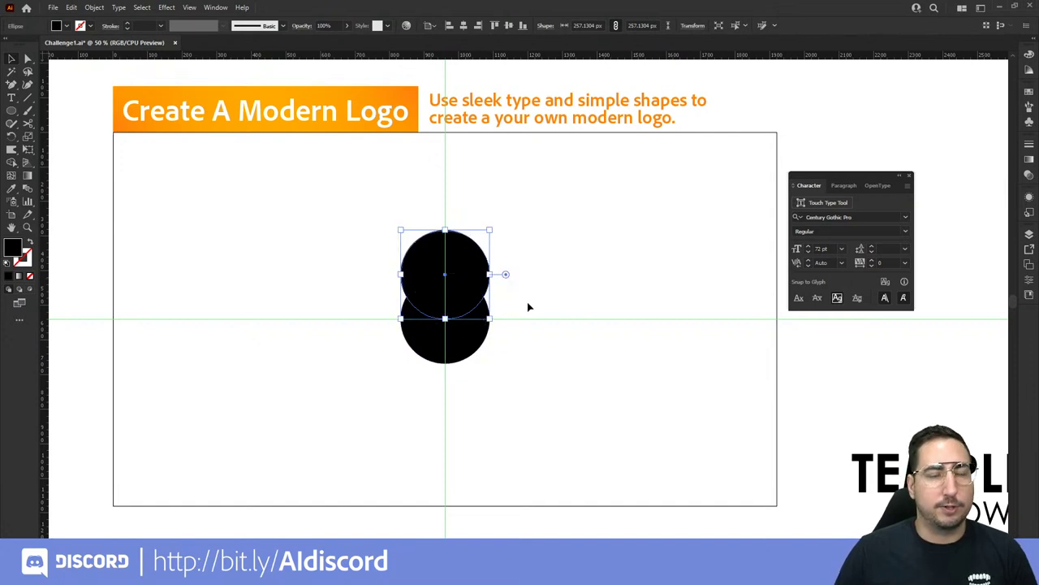
click(548, 272)
click(459, 264)
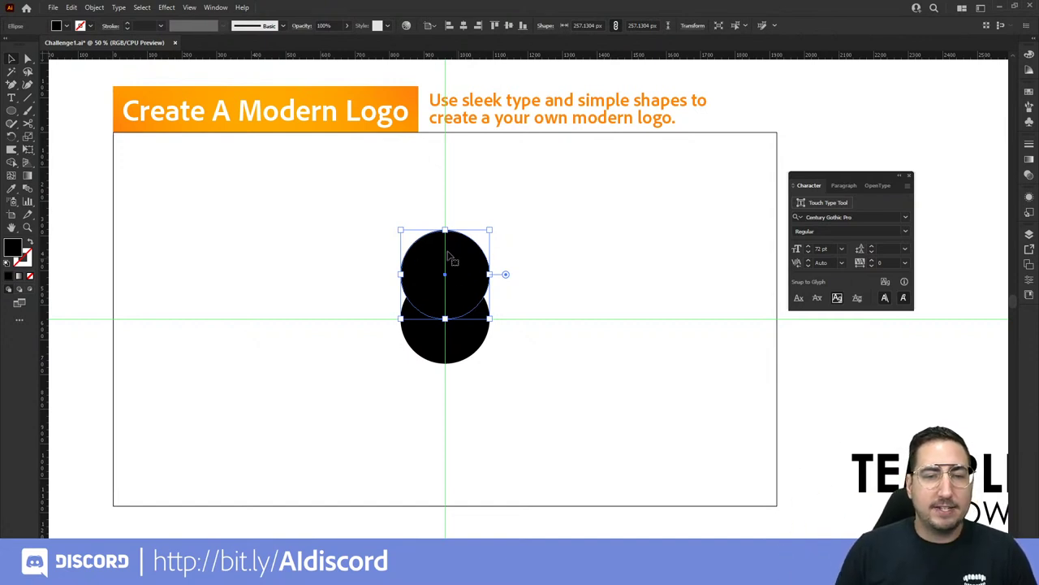
key(r)
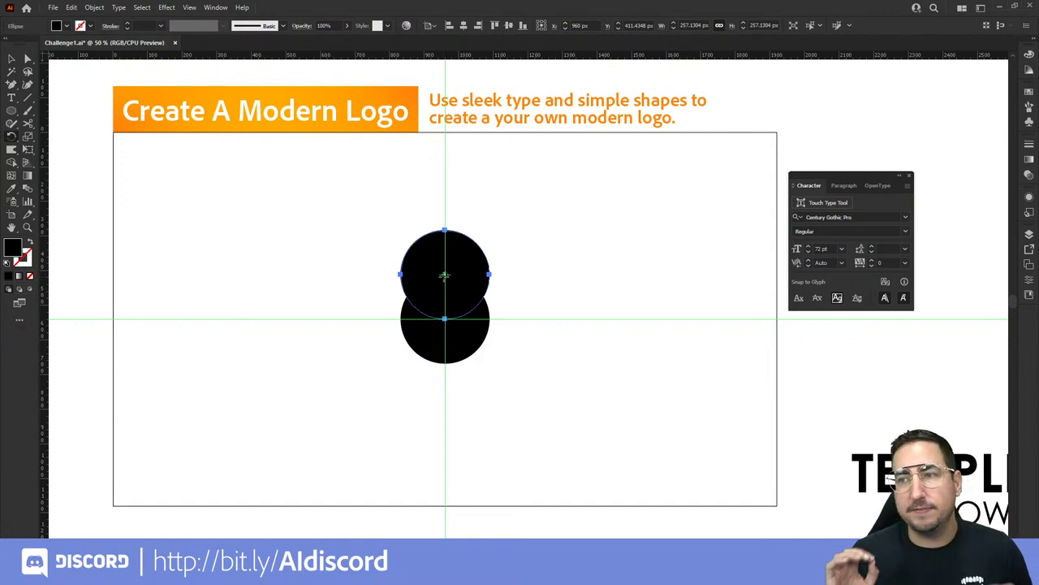
Step: Zoom in on the two stacked circles, cancelling the Scale dialog opened at the bottom anchor
key(z)
click(444, 276)
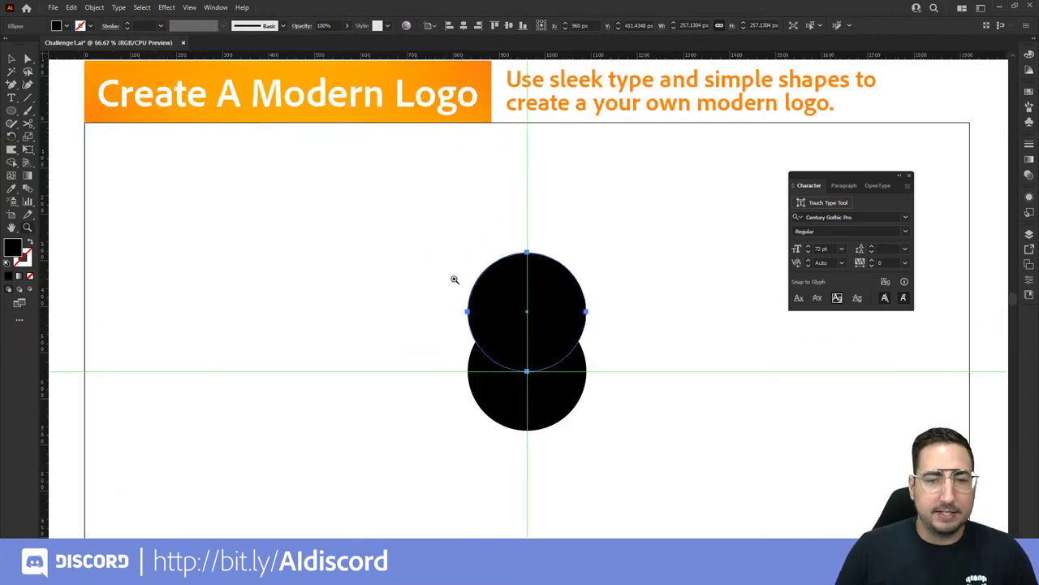
click(511, 301)
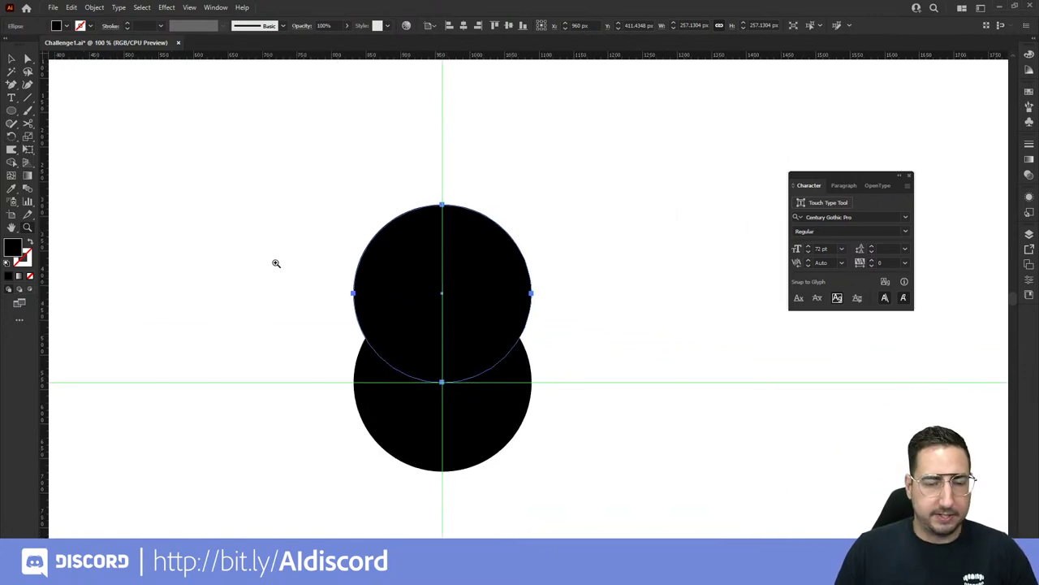
key(s)
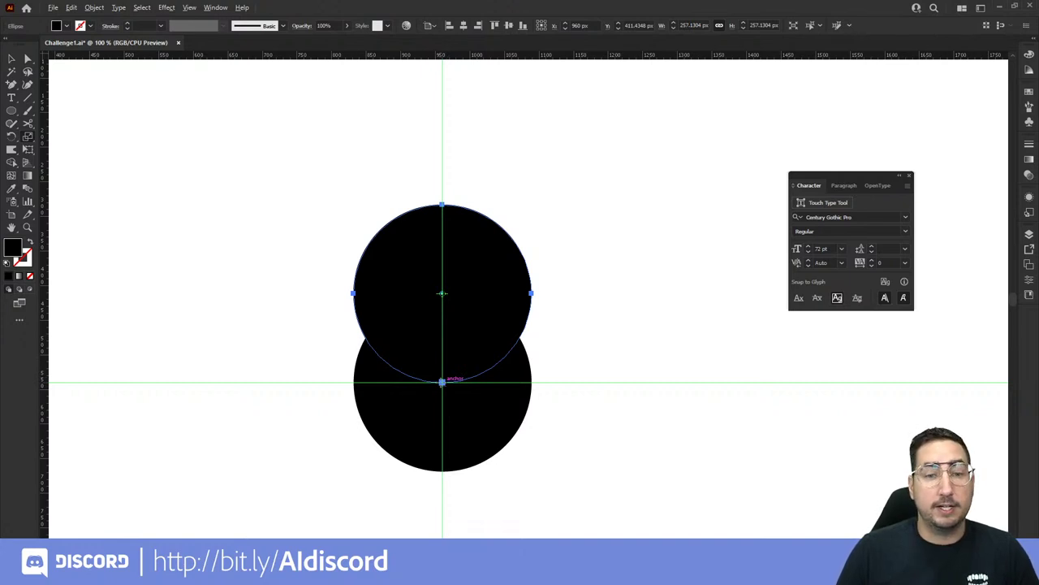
alt+click(442, 381)
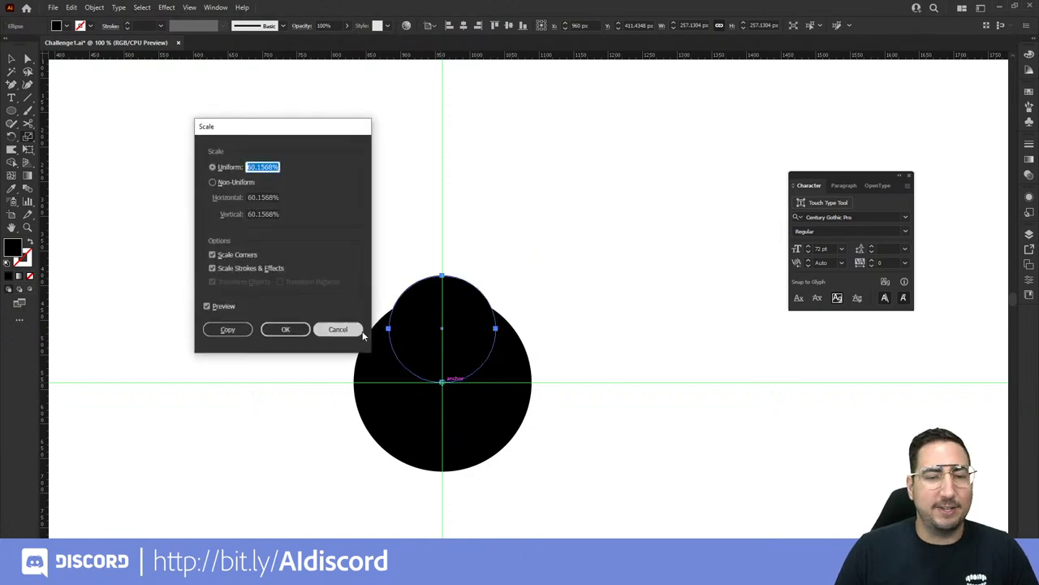
click(337, 329)
key(v)
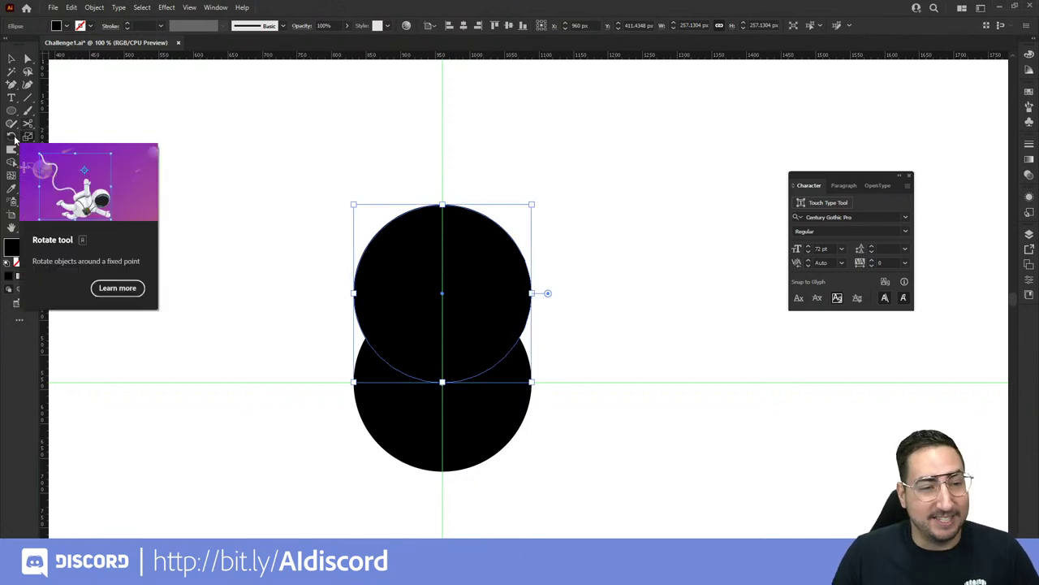
Step: Open the Rotate dialog anchored at the guide intersection with the 30° preview showing
click(16, 142)
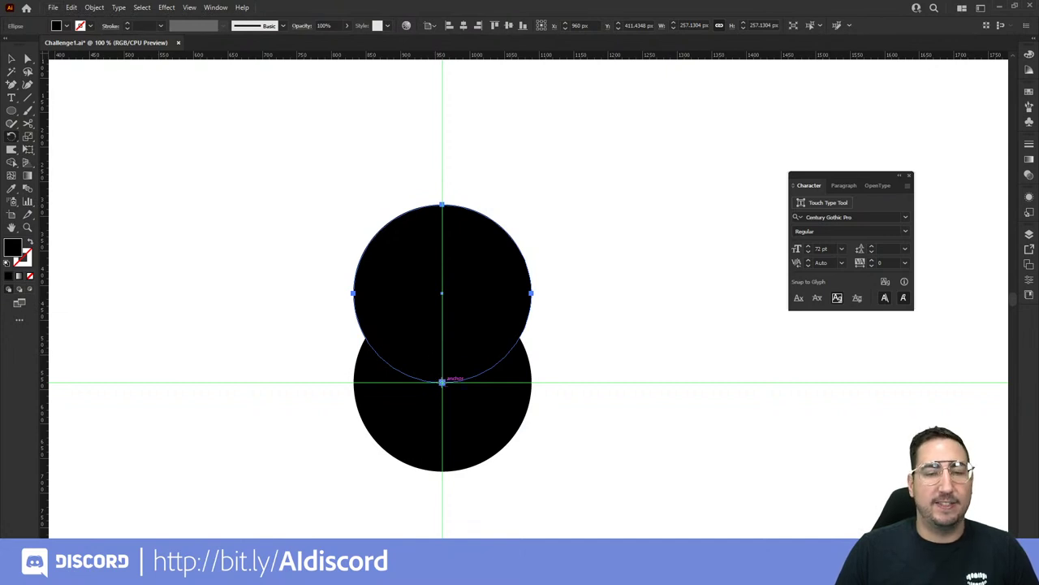
alt+click(442, 381)
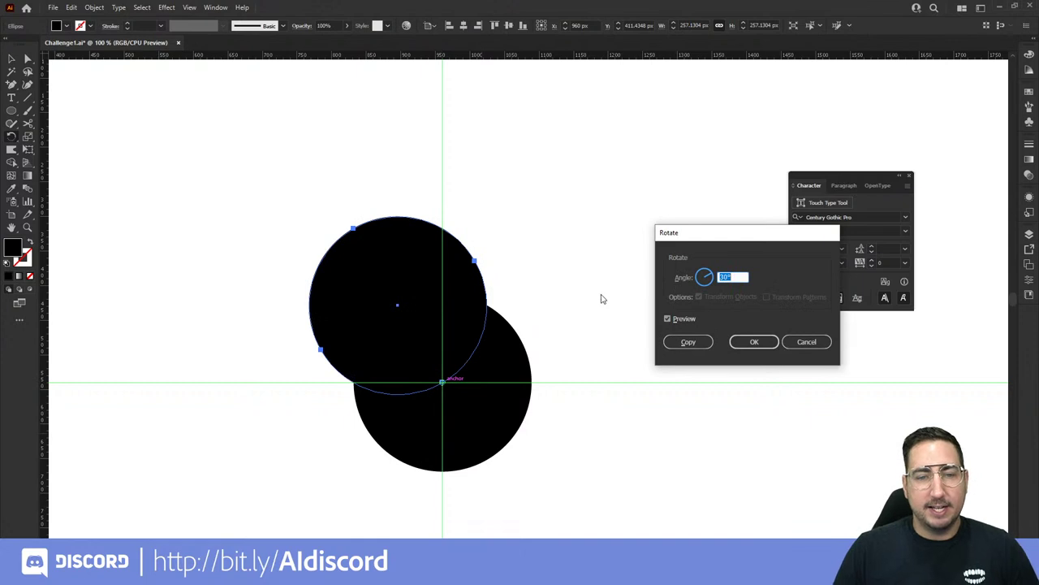
click(668, 319)
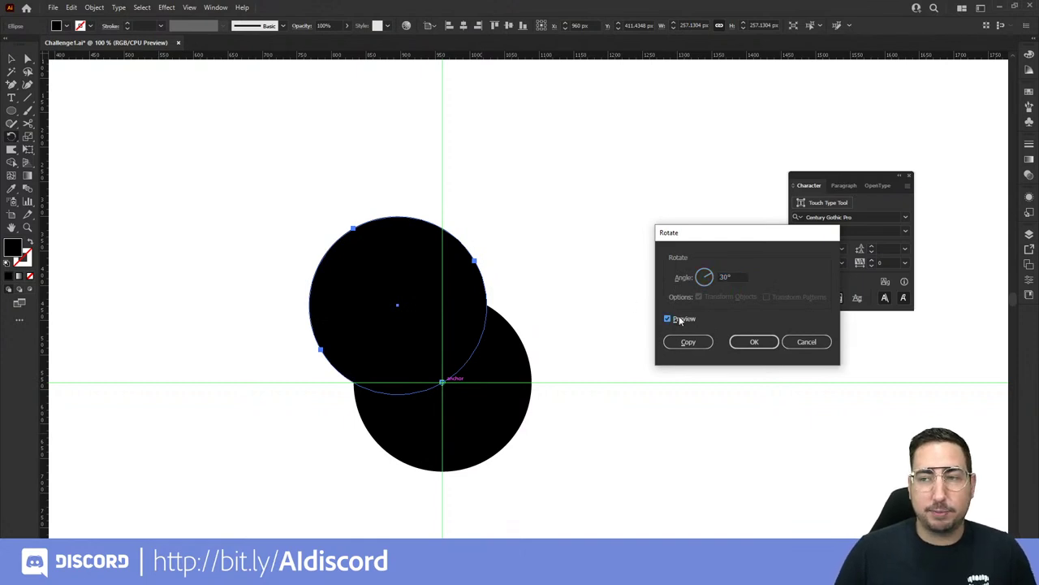
click(667, 318)
click(668, 319)
click(680, 319)
click(680, 319)
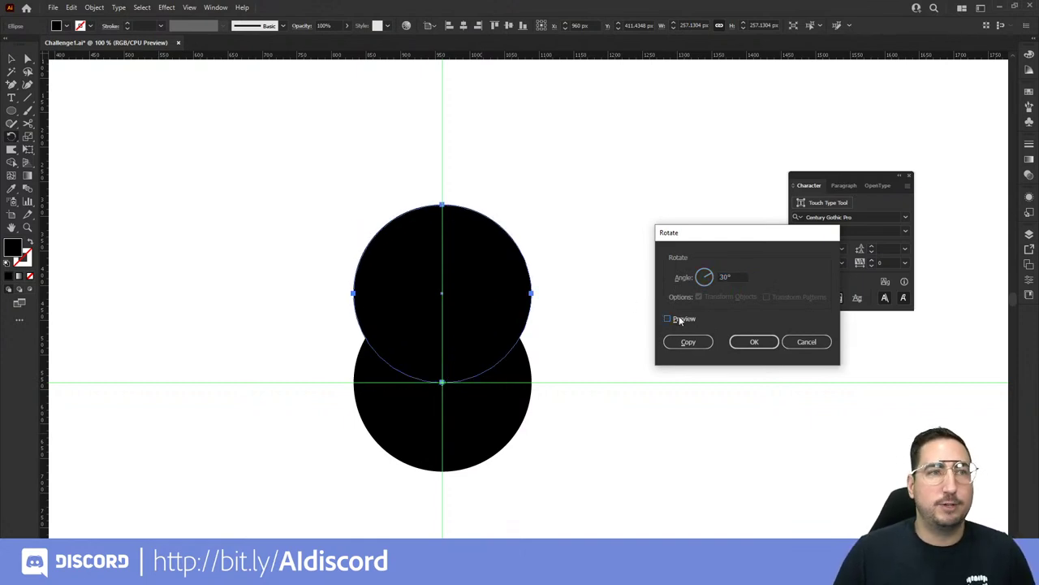
click(680, 319)
click(680, 320)
click(680, 319)
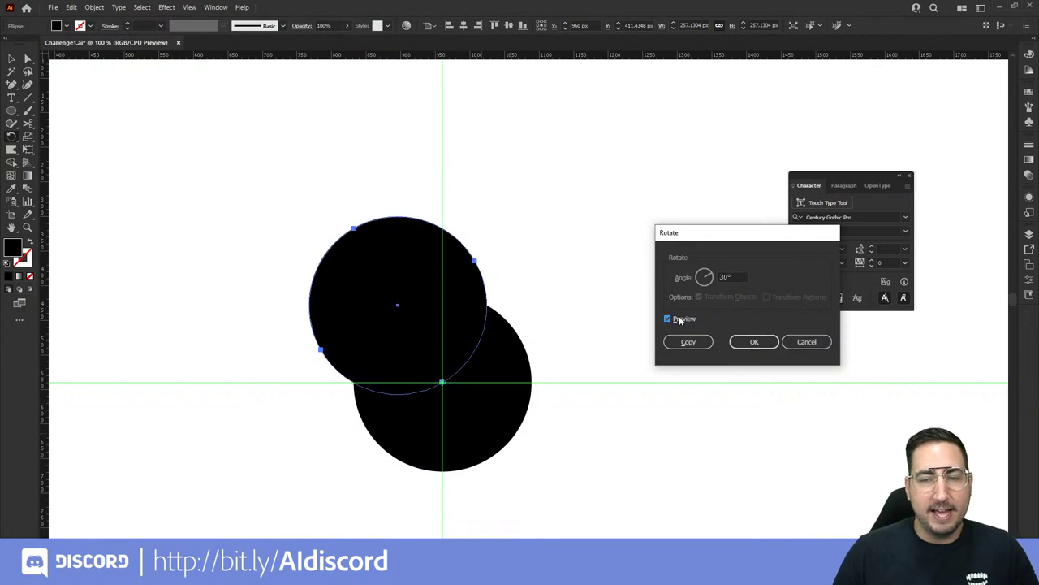
Step: Change the rotation angle to 60° and create a rotated copy of the circle
double_click(731, 283)
text(60)
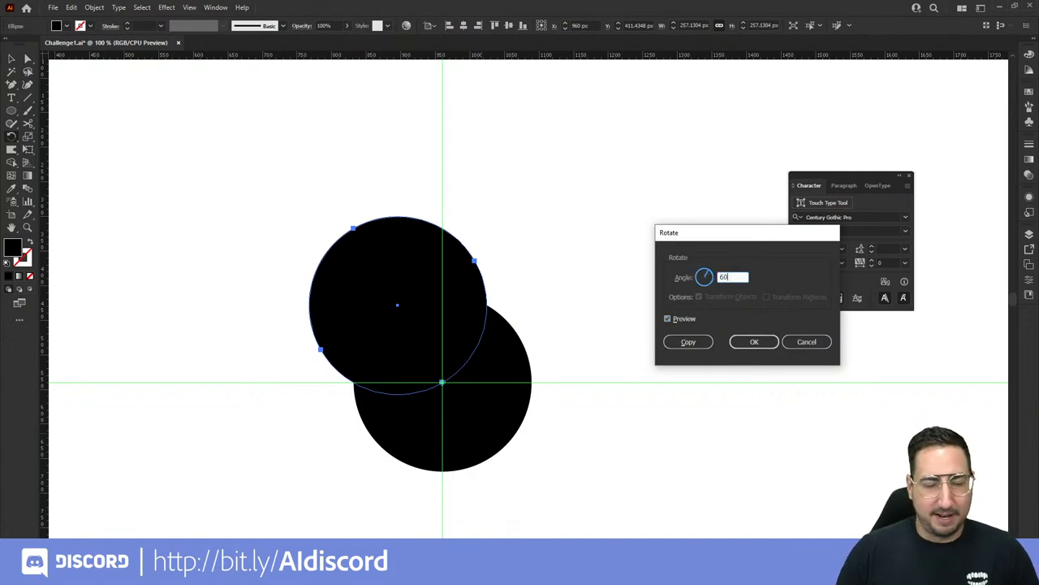
key(Tab)
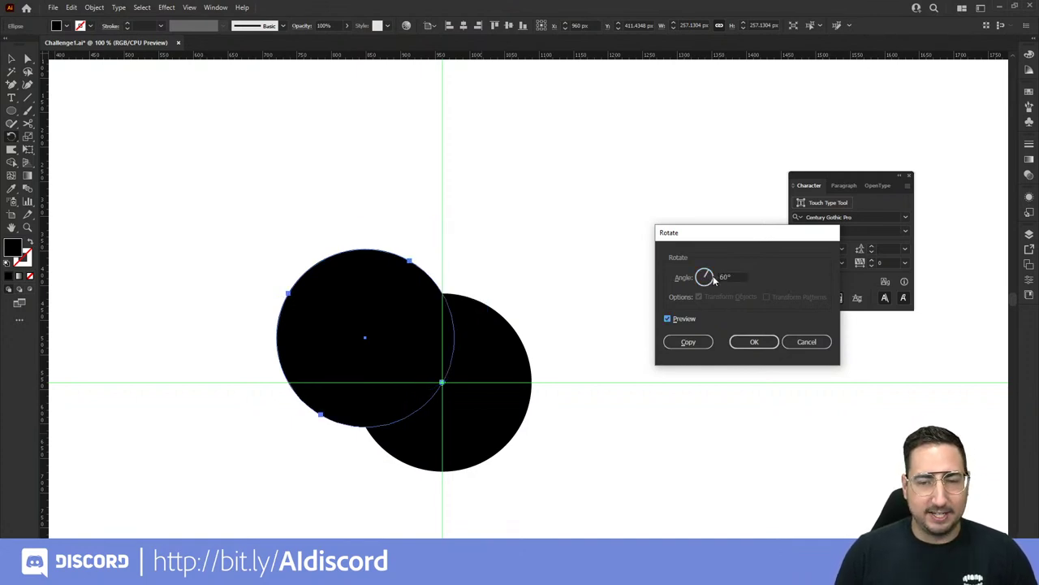
double_click(689, 318)
click(689, 319)
click(689, 318)
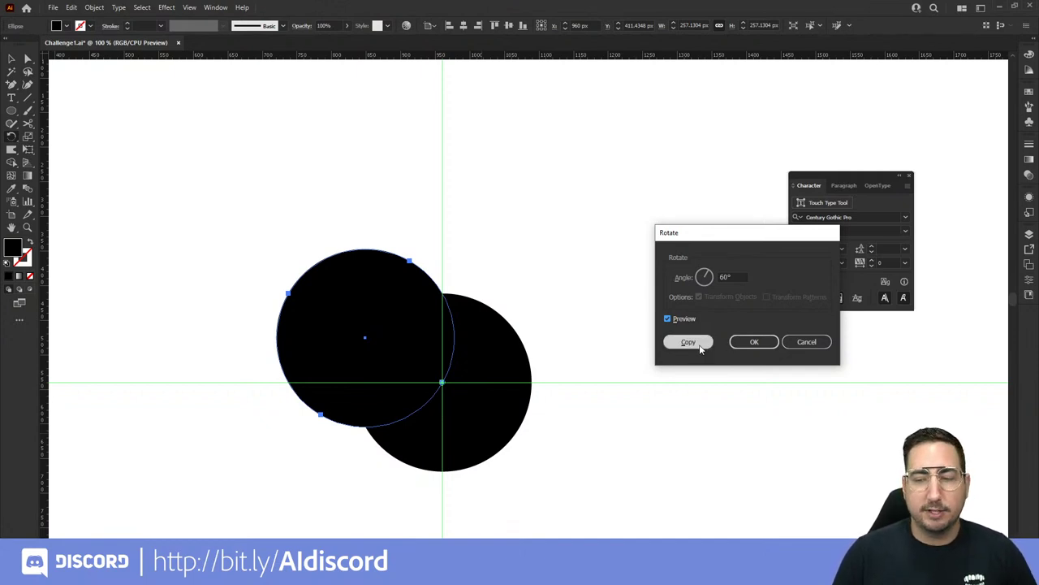
click(700, 348)
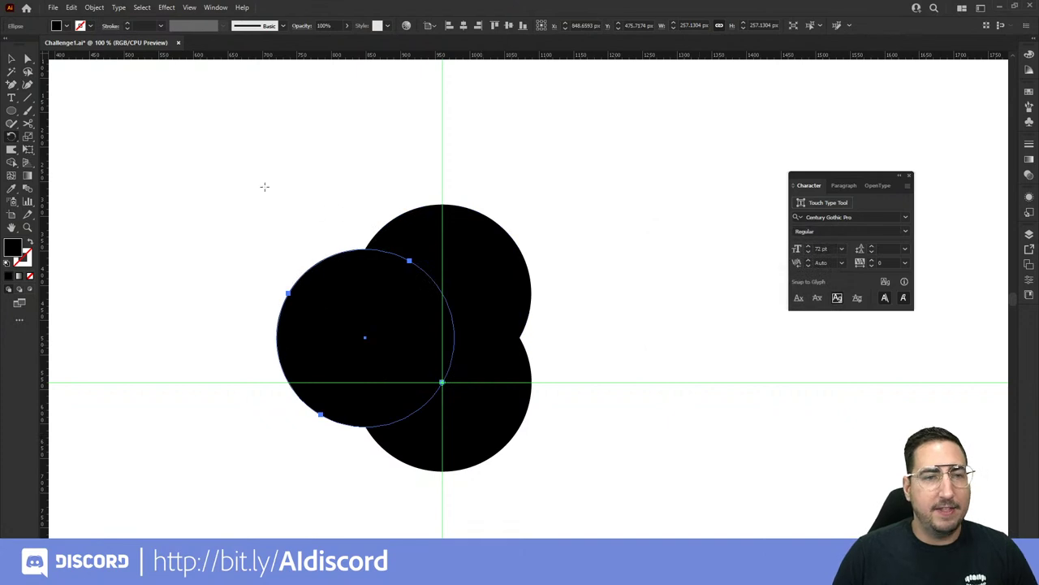
Step: Repeat the 60° rotated copy with Transform Again and Ctrl+D until six circles ring the centre
click(101, 10)
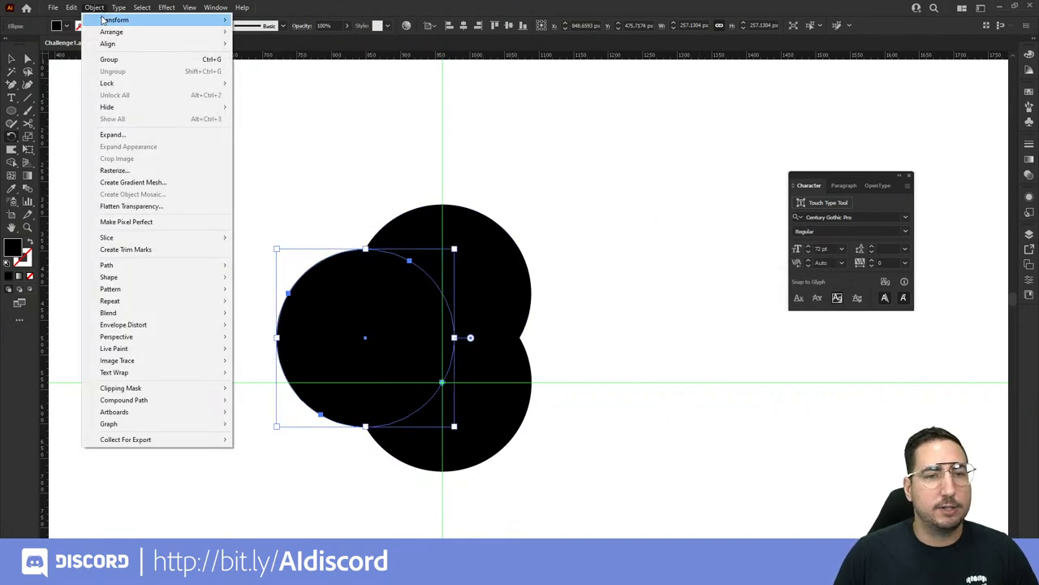
mouse_move(105, 20)
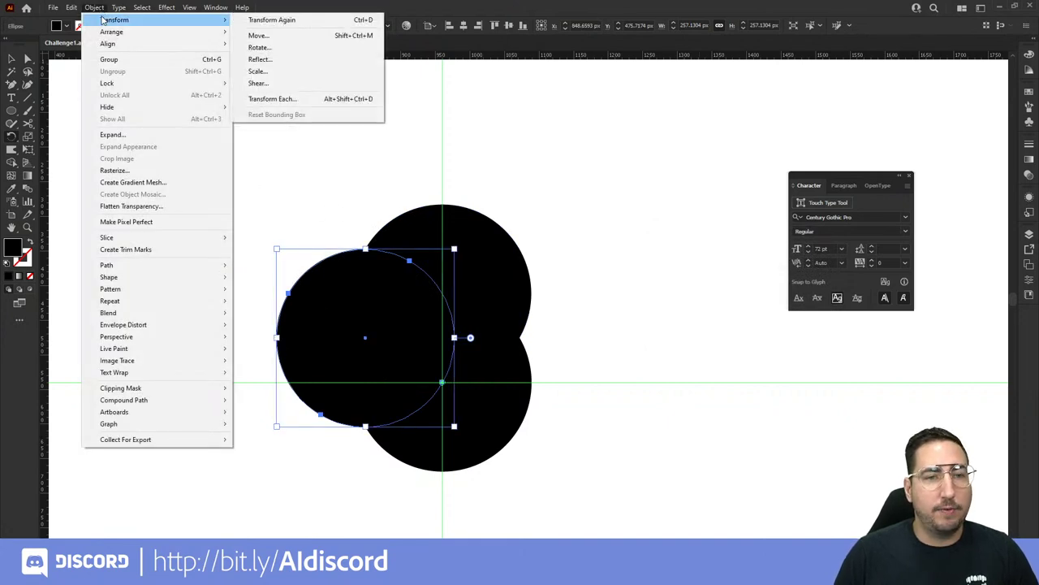
click(271, 19)
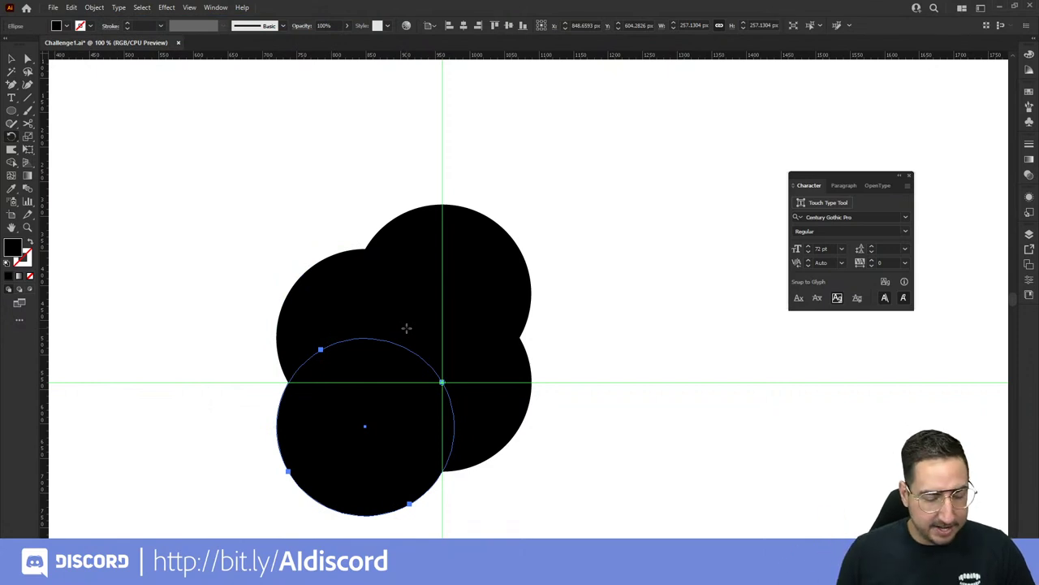
key(ctrl+d)
key(ctrl+d)
key(ctrl+d)
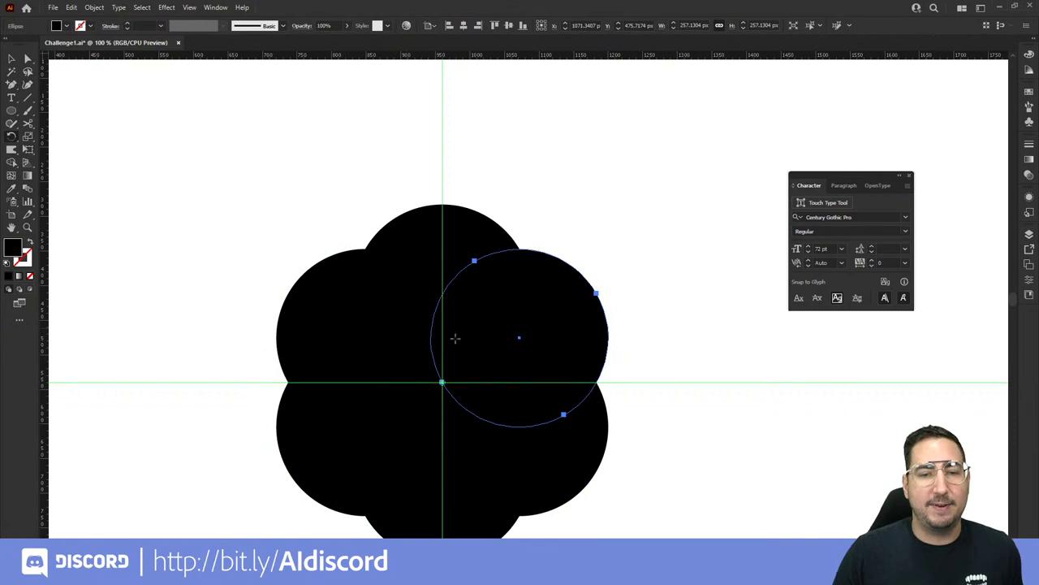
key(v)
click(557, 144)
scroll(528, 264, down, 2)
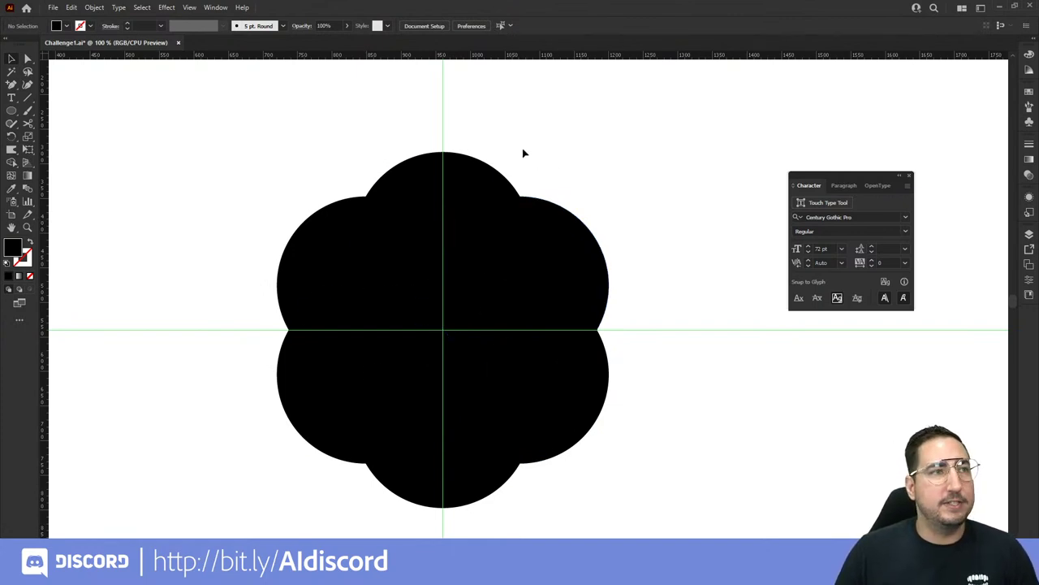
Step: Select all six circles and set their stroke colour to white #FFFFFF
drag(681, 148, 262, 469)
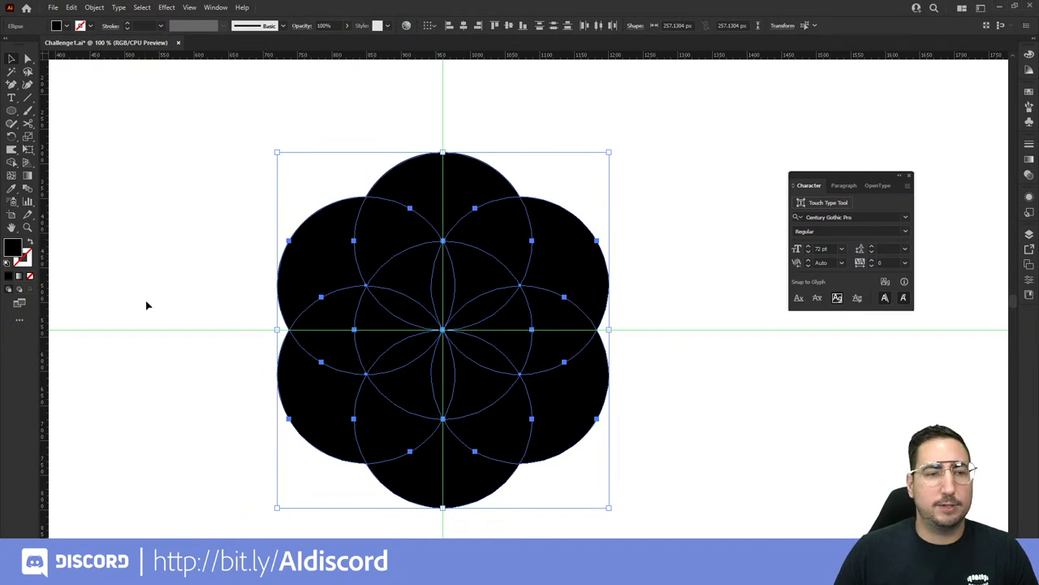
click(24, 259)
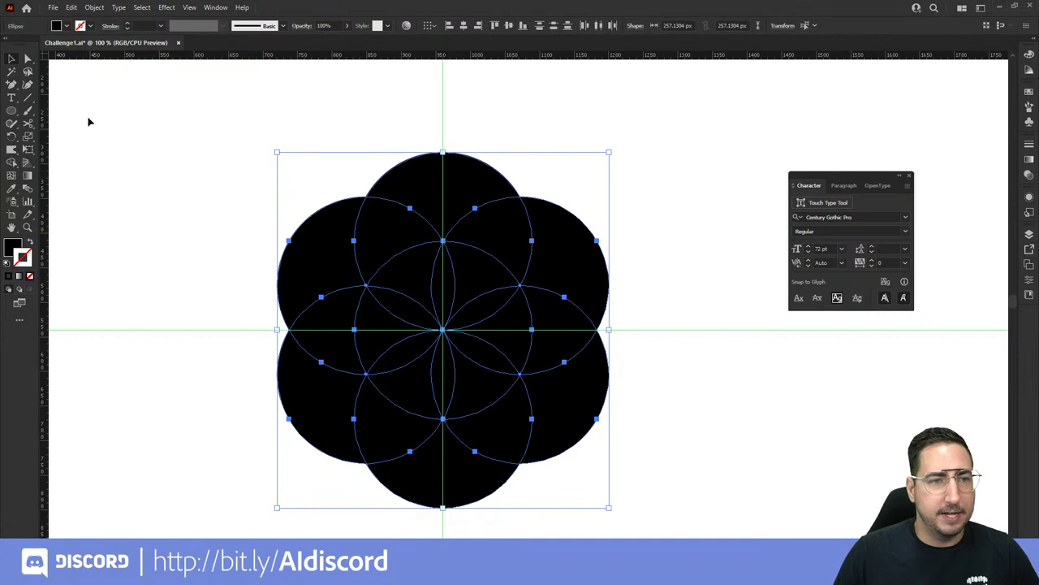
double_click(25, 259)
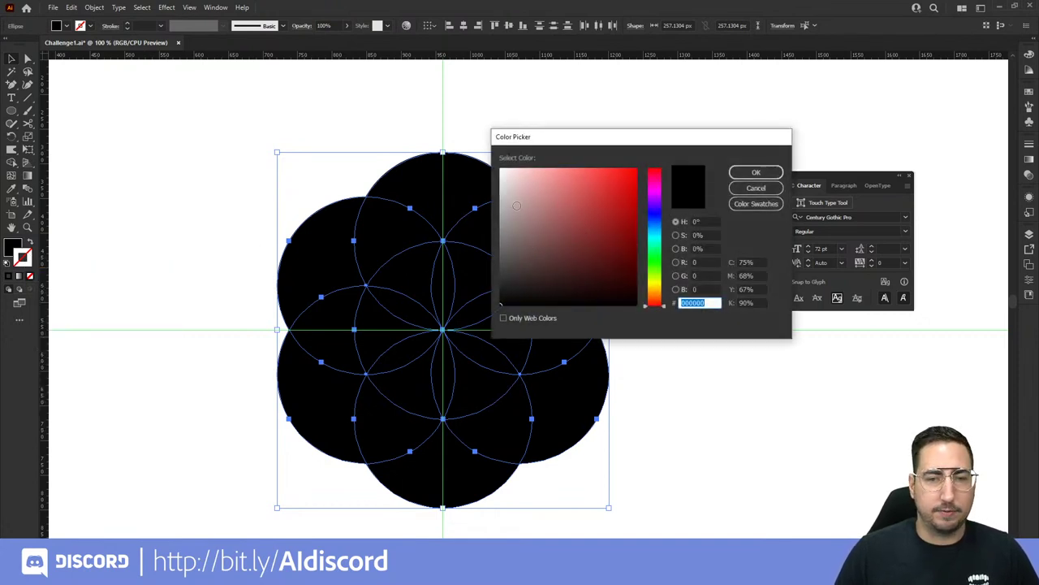
click(503, 186)
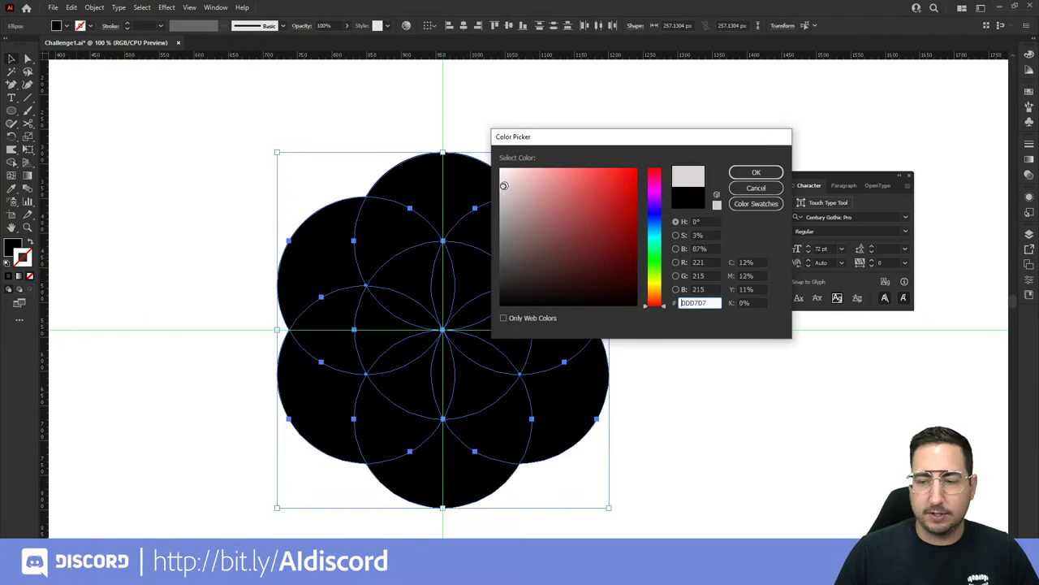
drag(503, 186, 477, 138)
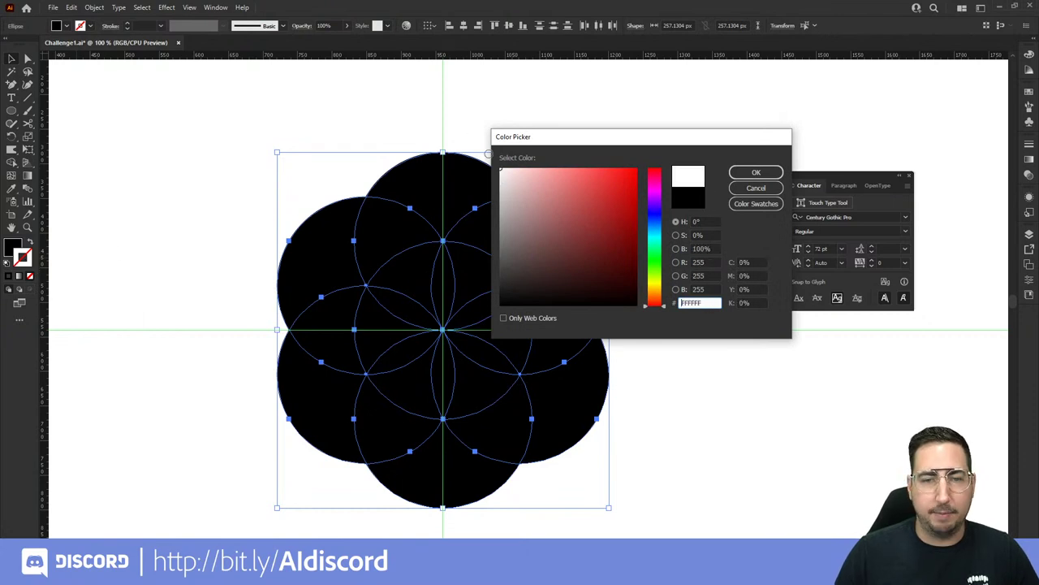
click(748, 172)
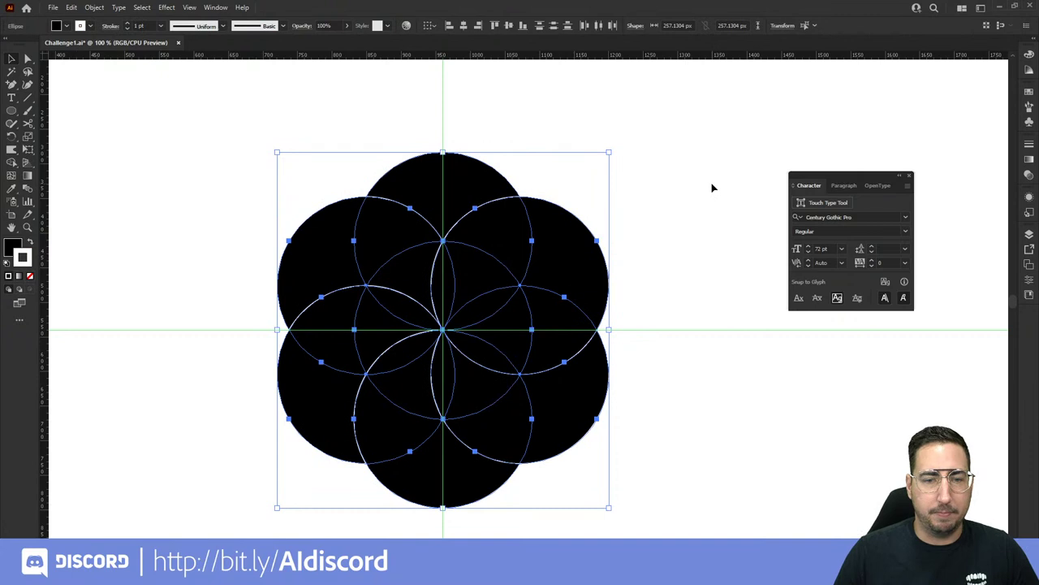
Step: Raise the circles' stroke weight from 4 pt to 8 pt, then deselect
click(161, 28)
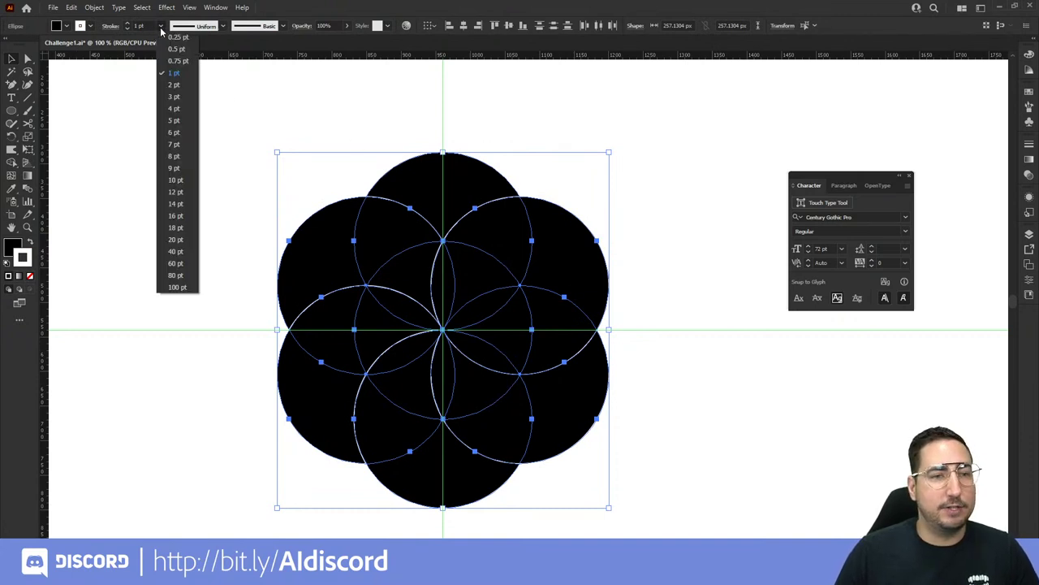
click(175, 112)
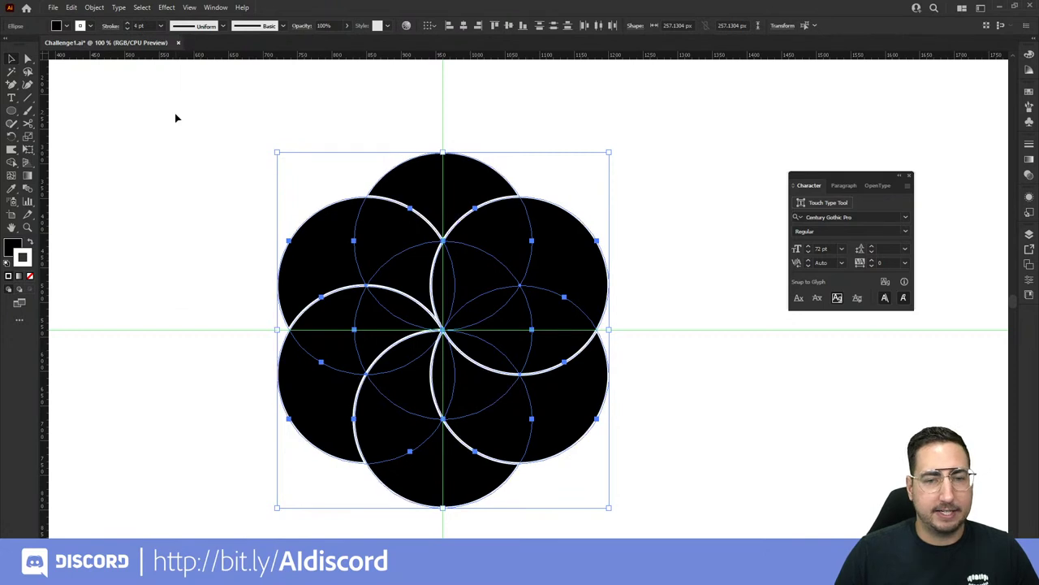
click(161, 27)
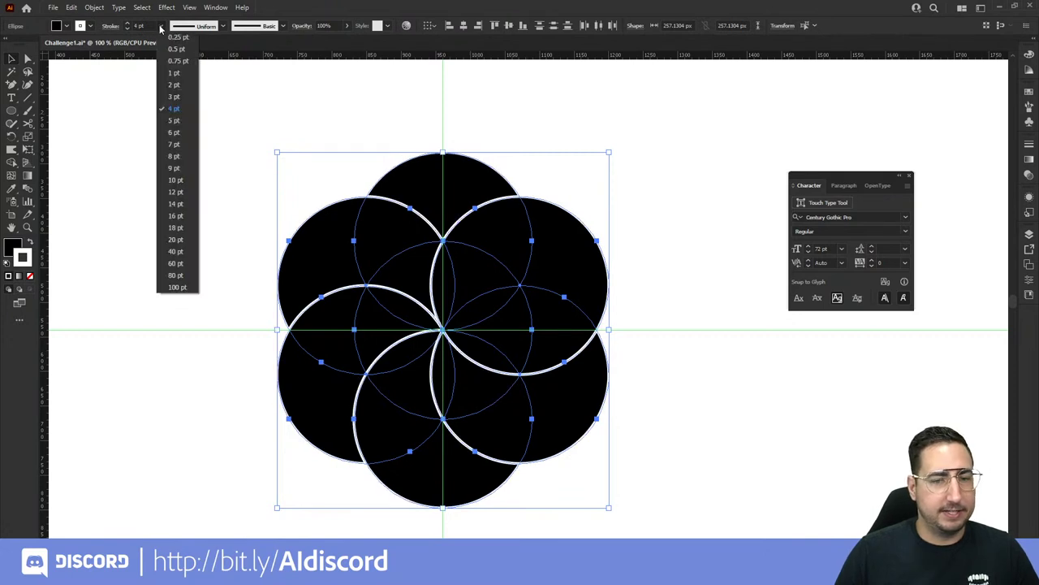
click(174, 157)
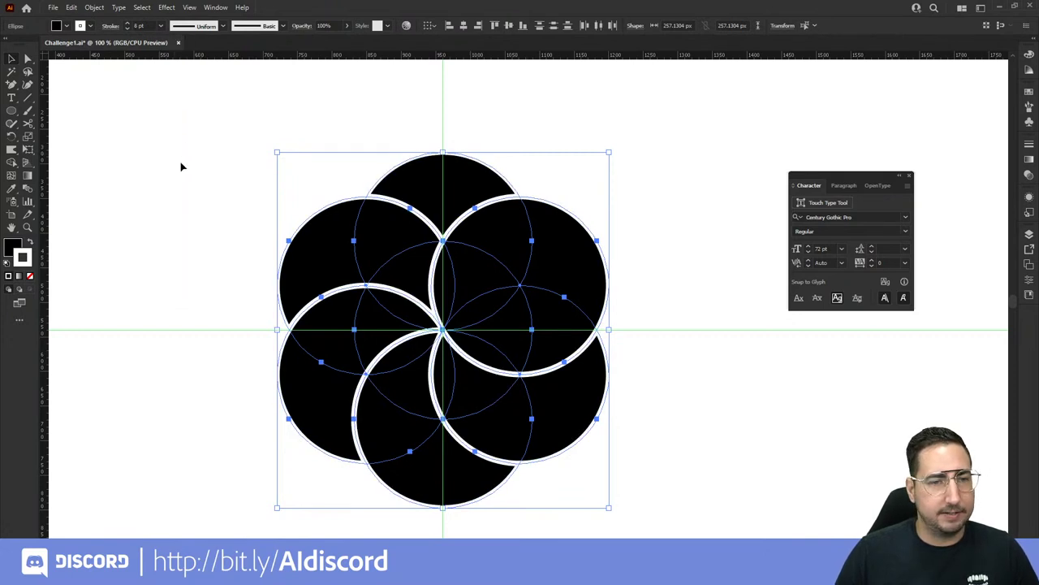
click(182, 166)
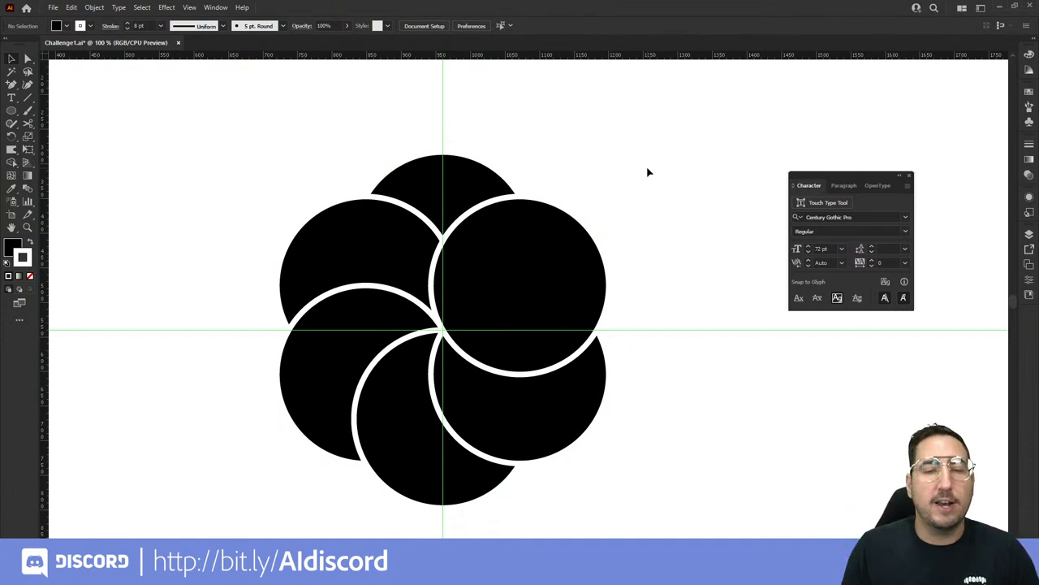
Step: Group the six outer flower circles and hide the group's bounding box
click(473, 182)
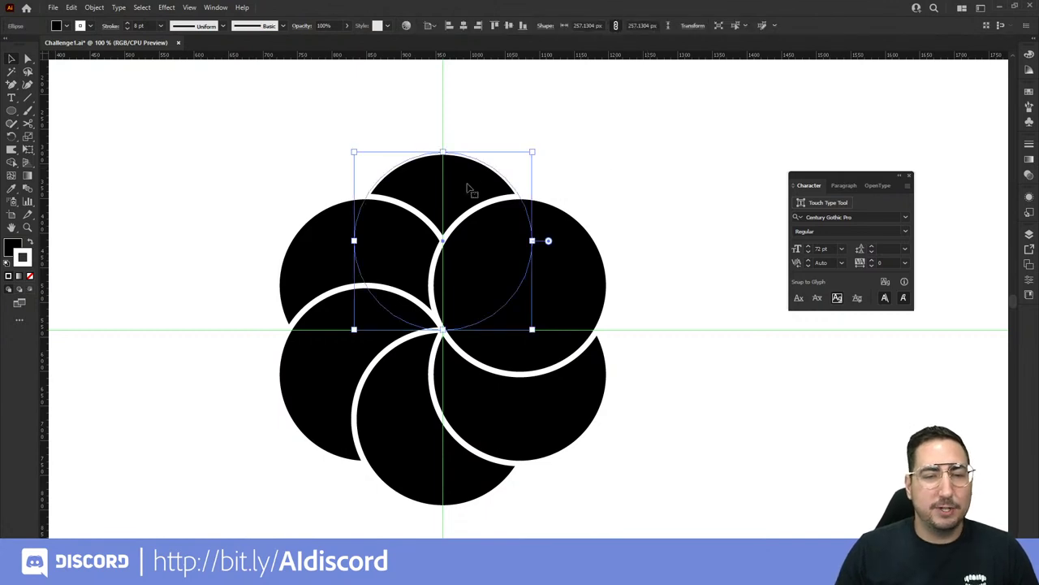
shift+click(325, 262)
shift+click(318, 378)
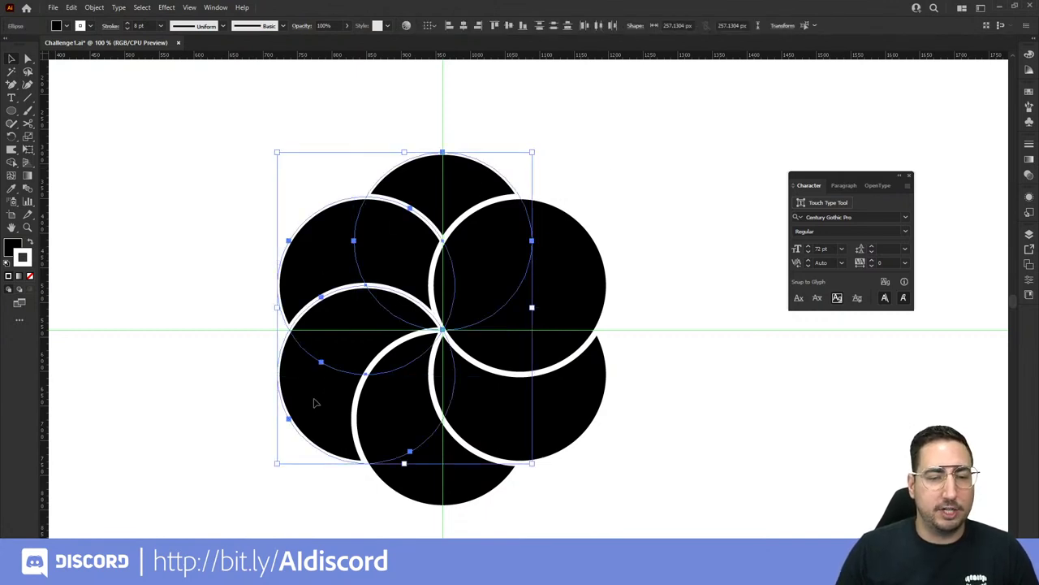
shift+click(430, 439)
shift+click(450, 458)
shift+click(561, 414)
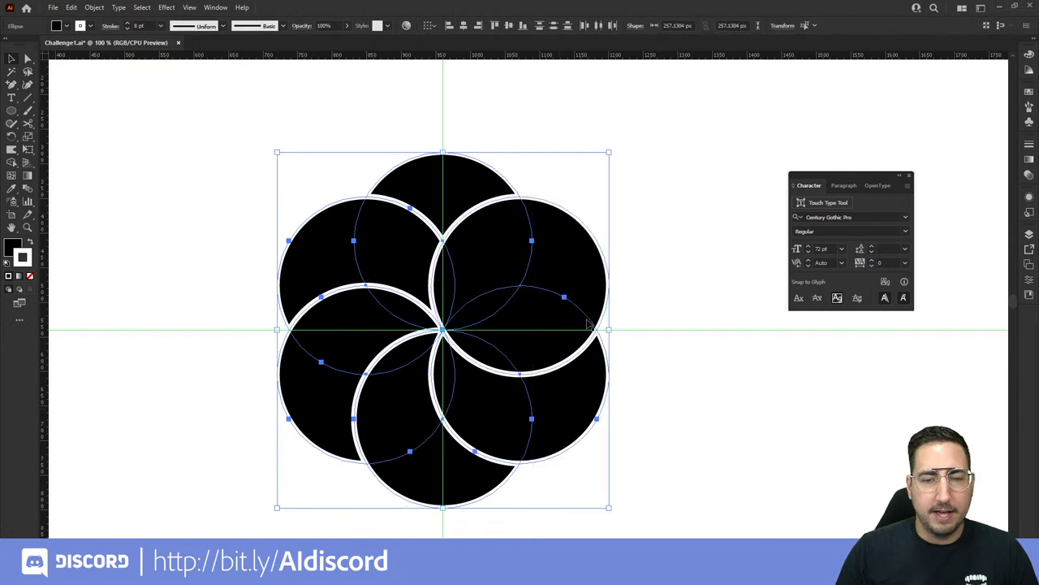
shift+click(583, 268)
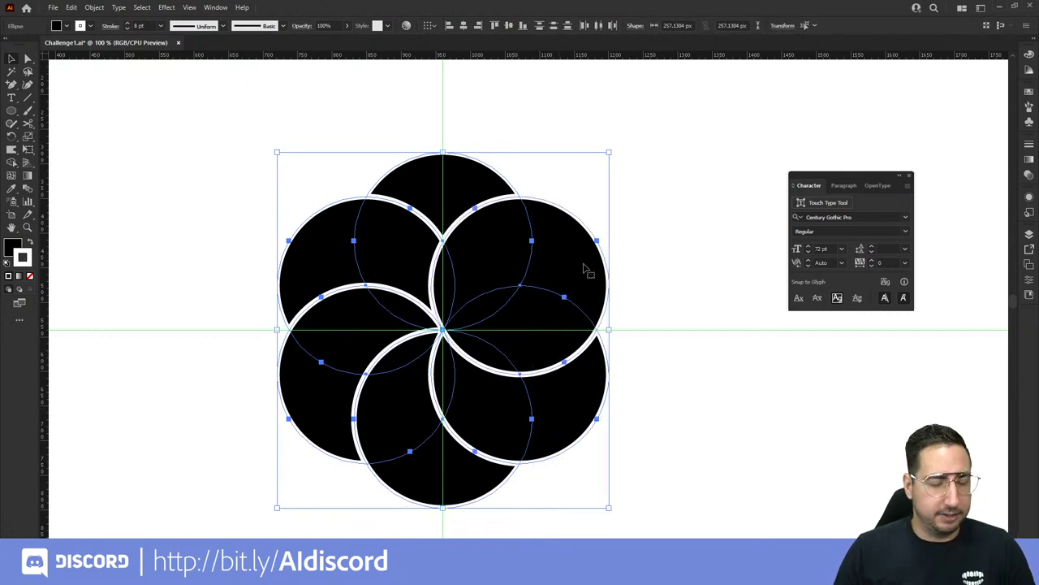
right_click(583, 267)
click(589, 300)
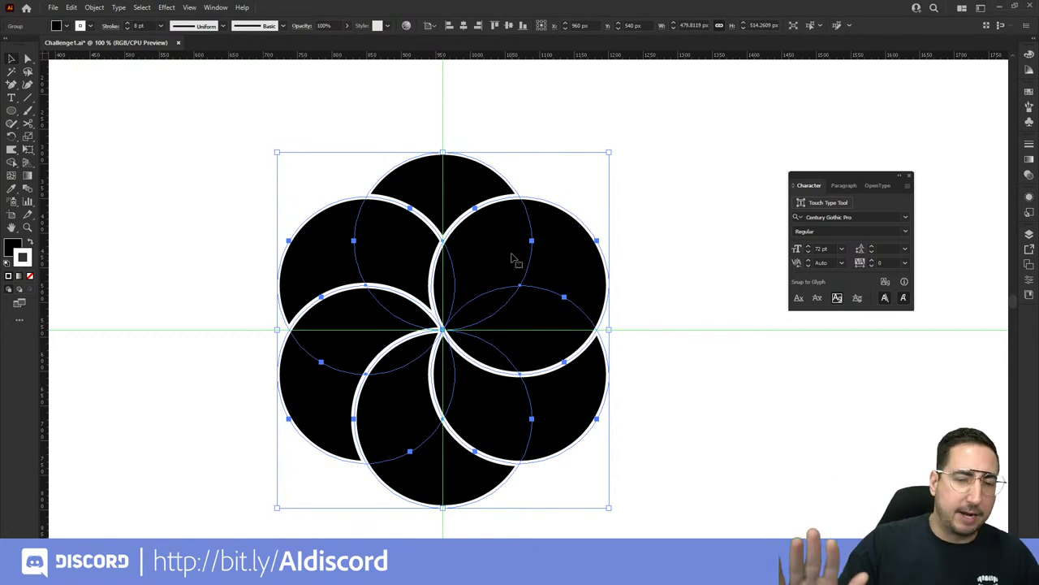
key(ctrl+y)
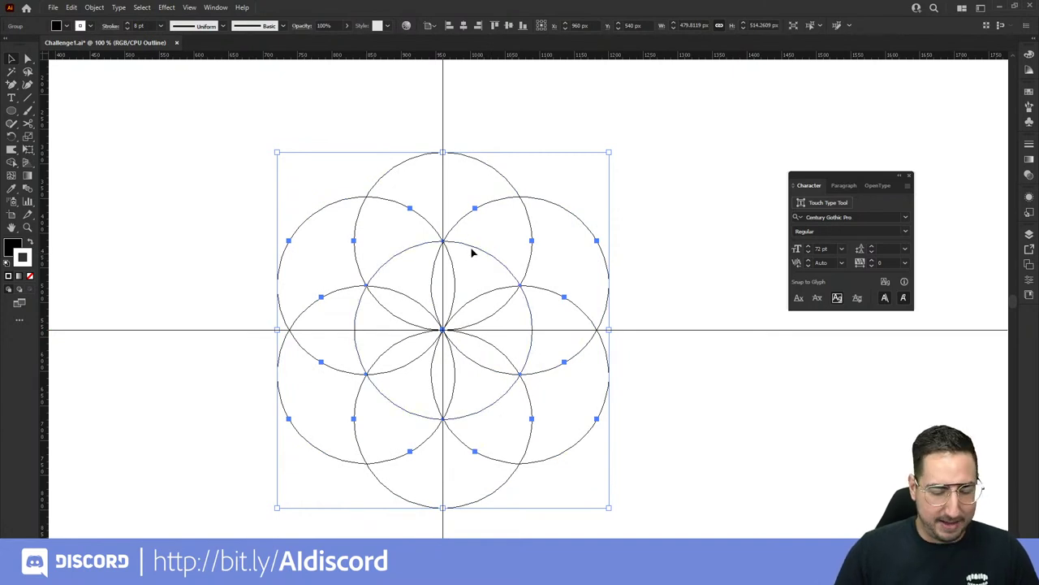
key(ctrl+shift+b)
key(ctrl+y)
Step: Change the flower group's stacking order, deselect, and zoom out to show the whole artboard
right_click(498, 236)
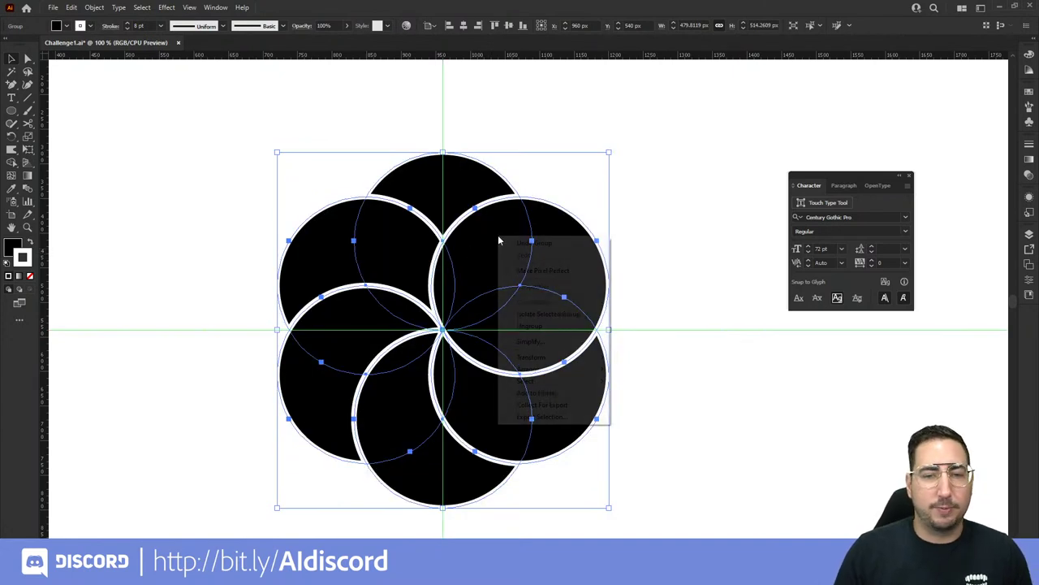
mouse_move(553, 362)
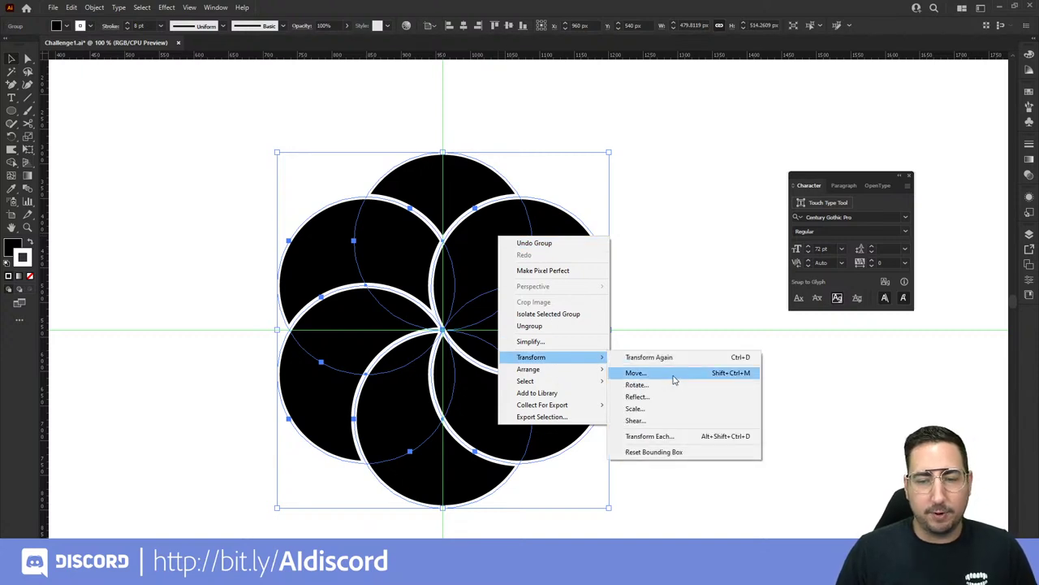
mouse_move(580, 377)
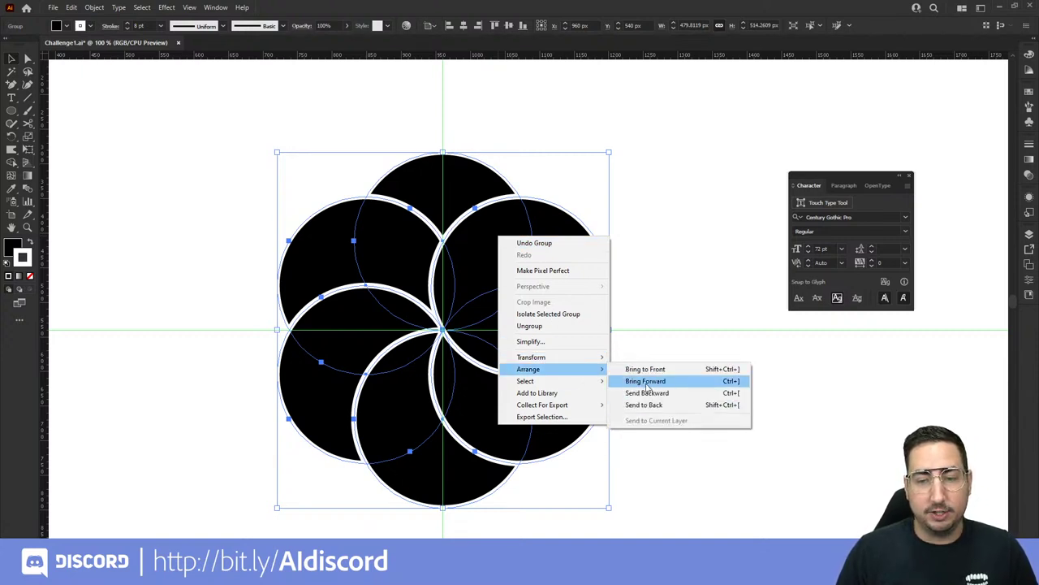
click(648, 404)
click(710, 357)
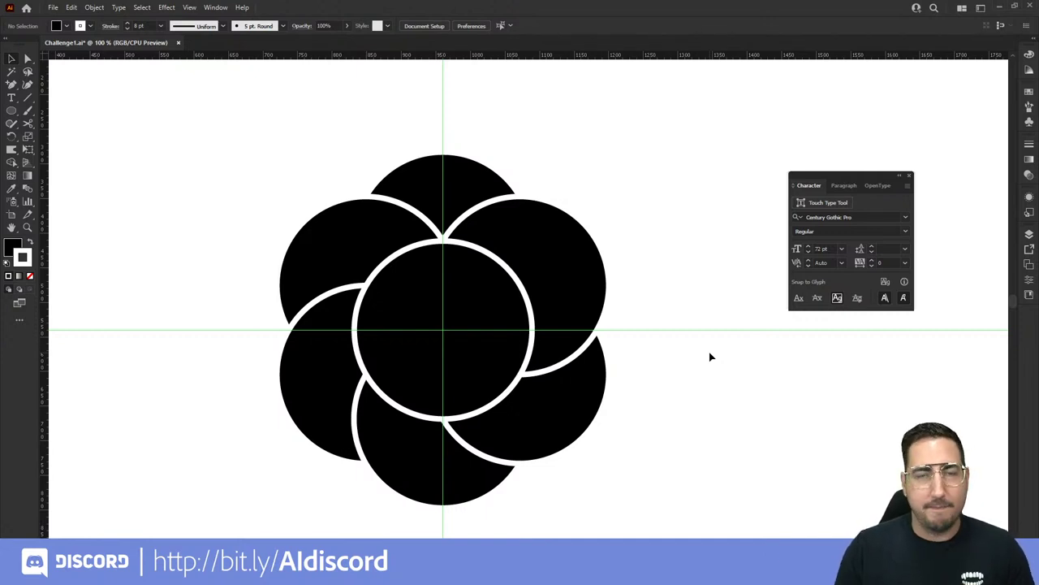
alt+click(482, 309)
alt+click(513, 304)
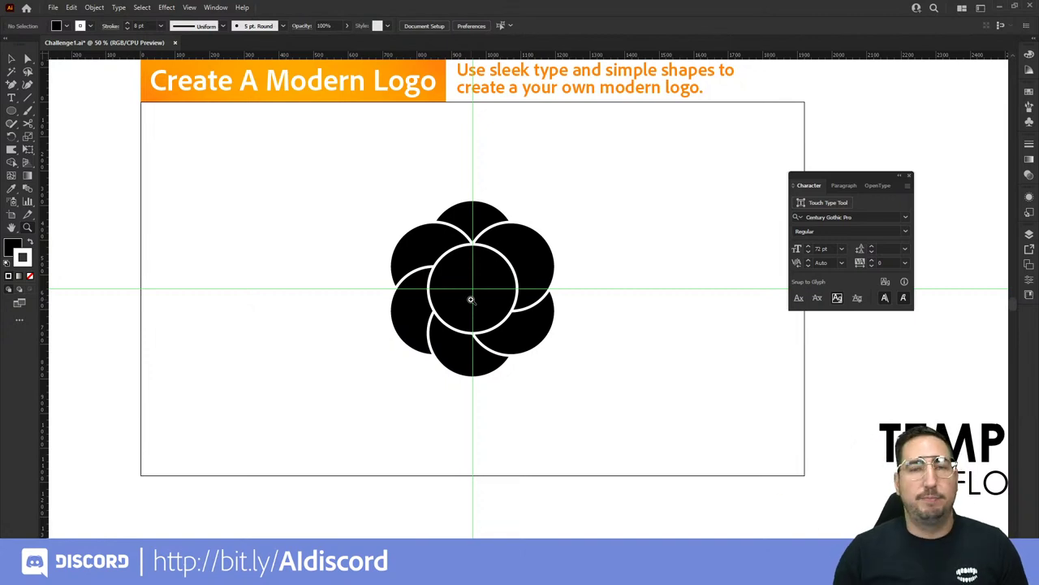
Step: Duplicate the centre circle straight up so the copy touches the flower's top edge
click(494, 264)
key(v)
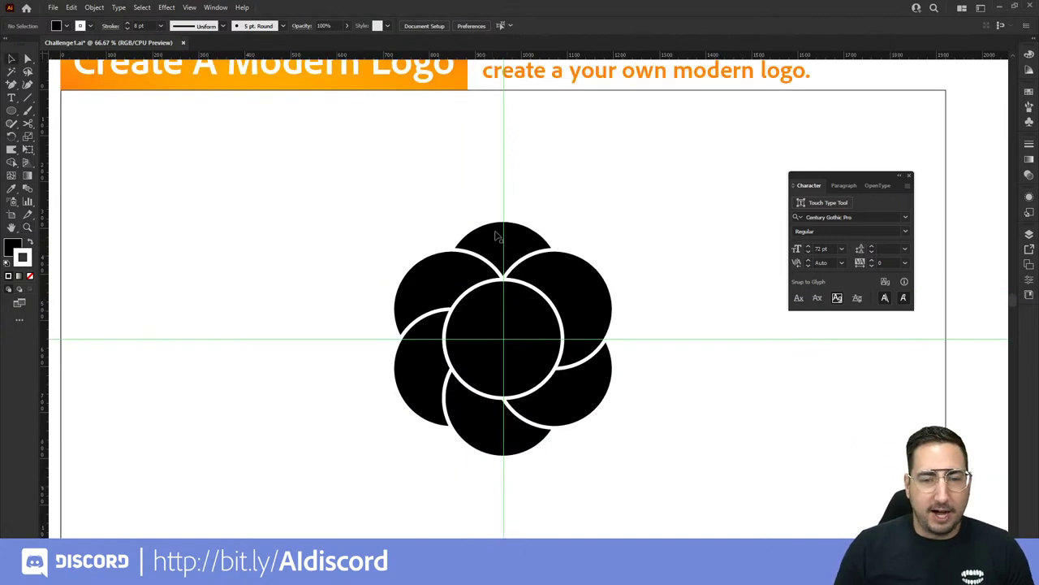
click(504, 307)
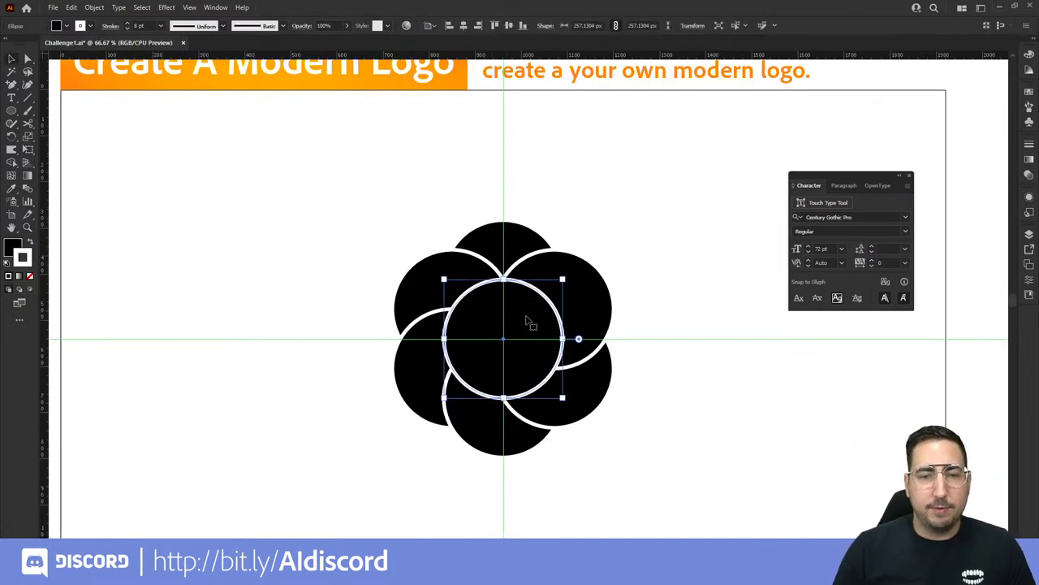
drag(528, 322, 545, 201)
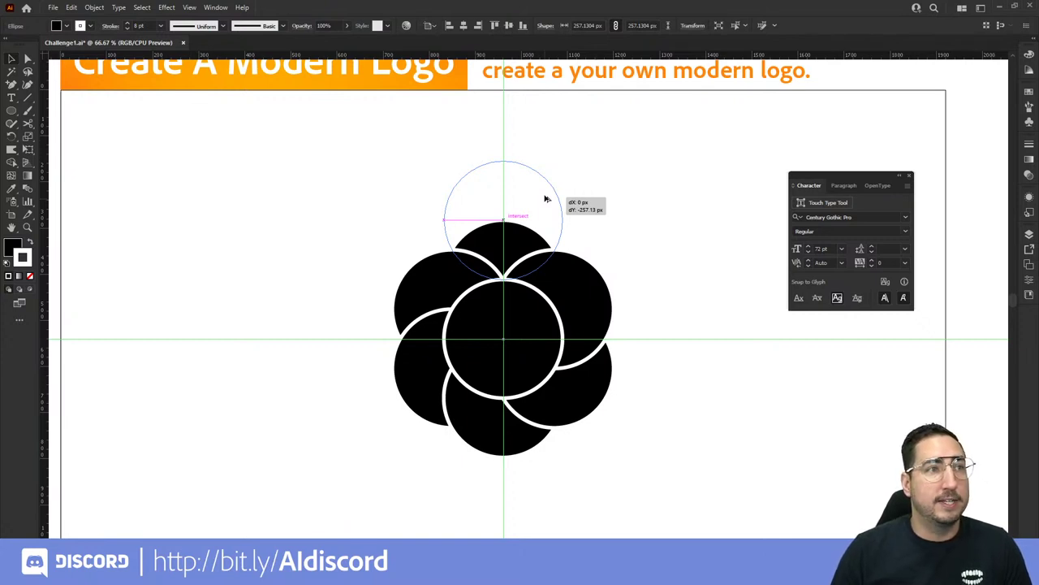
drag(545, 198, 546, 199)
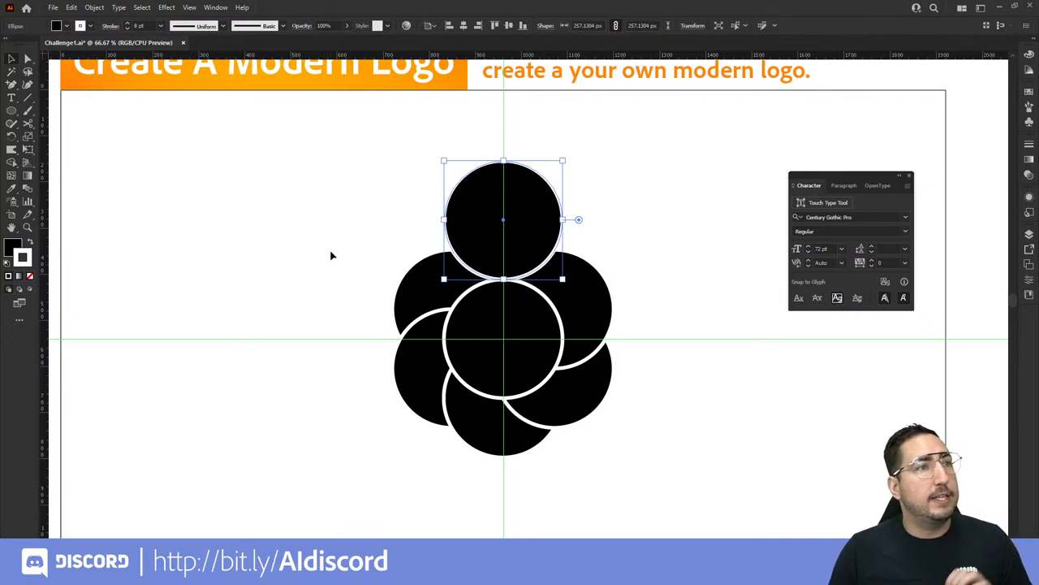
click(288, 268)
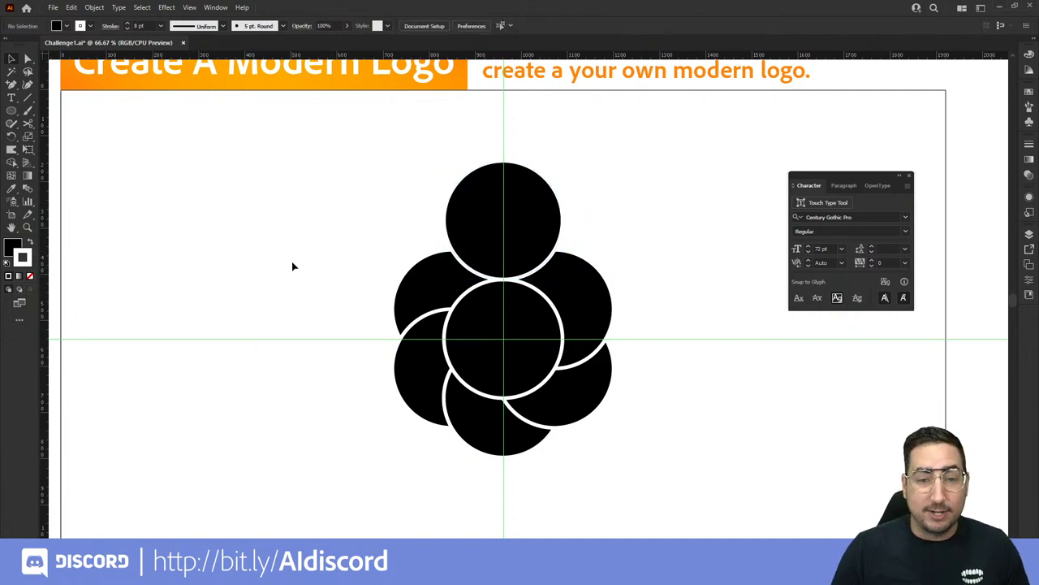
click(12, 112)
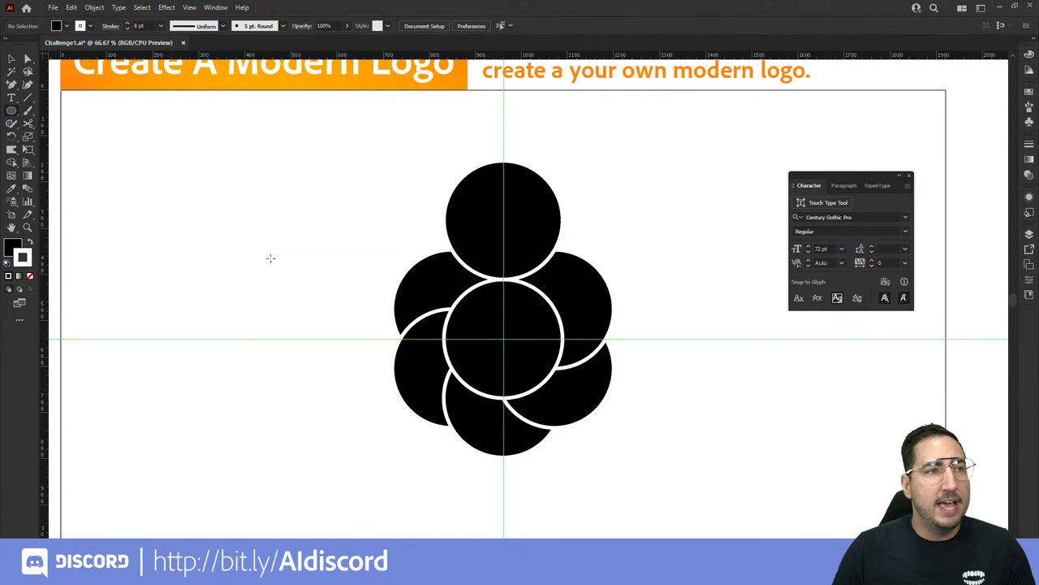
Step: Undo a stray ellipse, then send the top circle to the back behind the other circles
drag(276, 248, 204, 189)
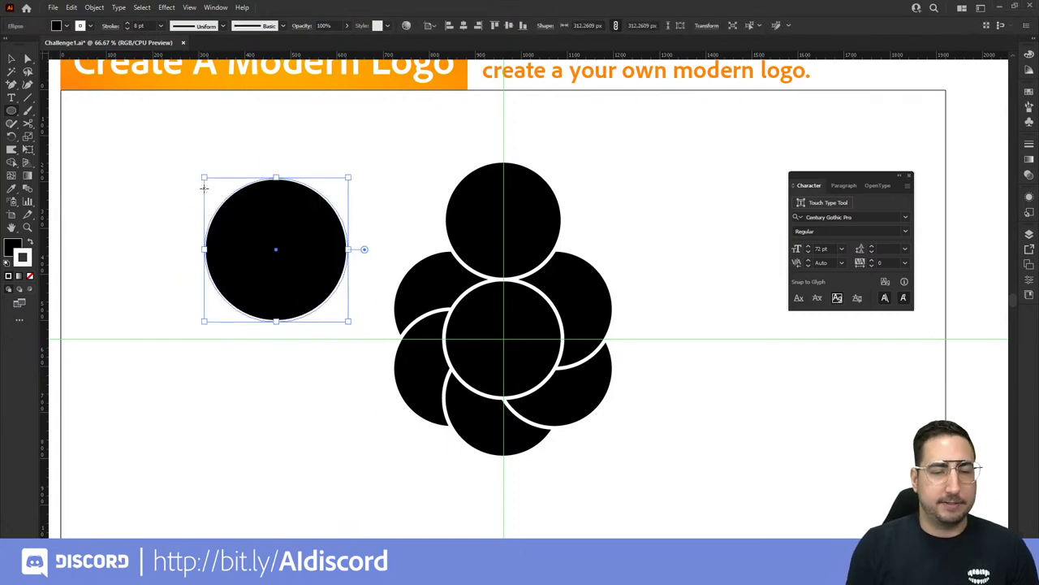
key(ctrl+z)
key(v)
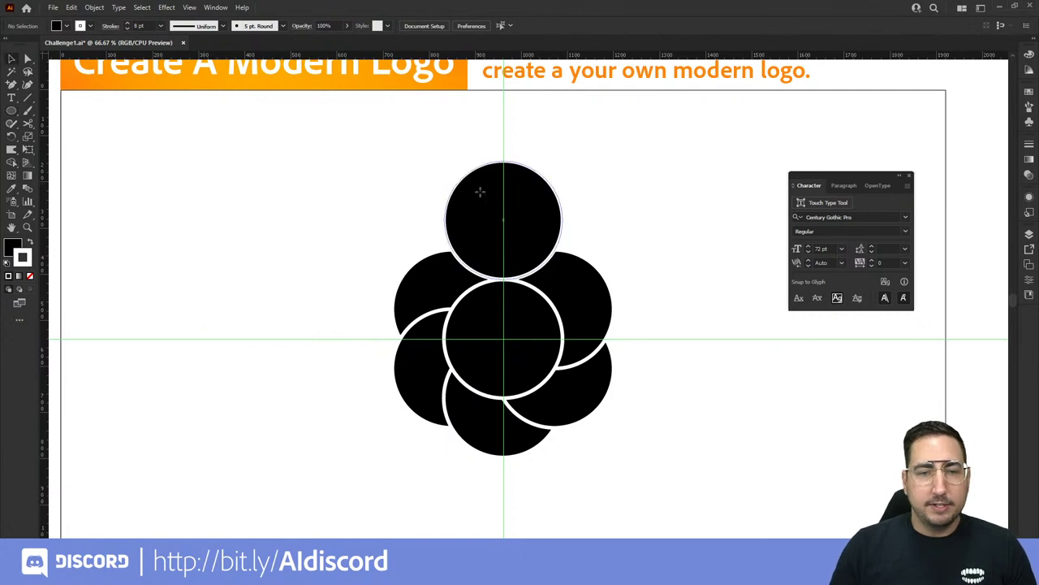
click(481, 197)
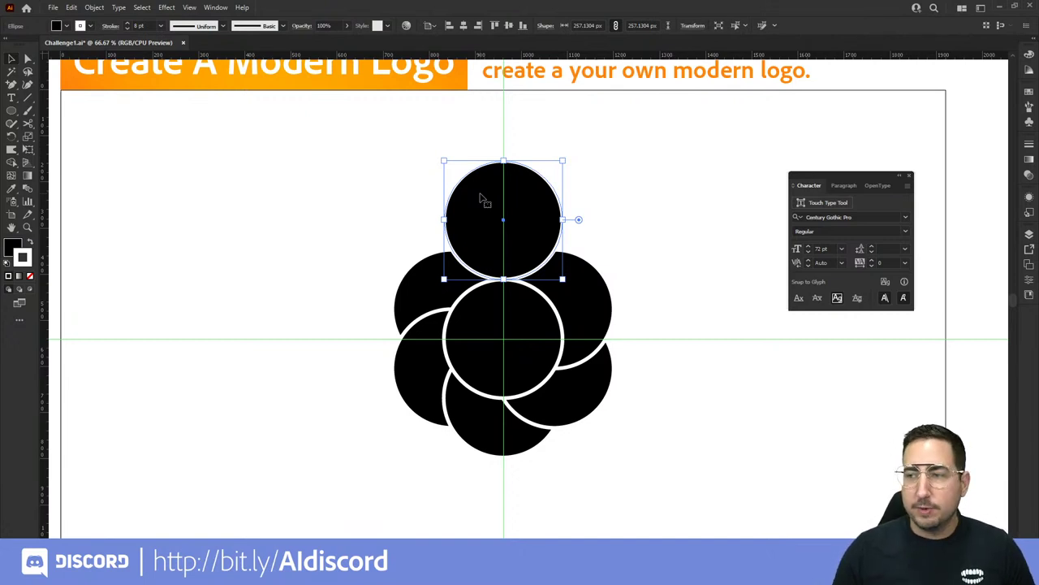
right_click(481, 197)
mouse_move(521, 394)
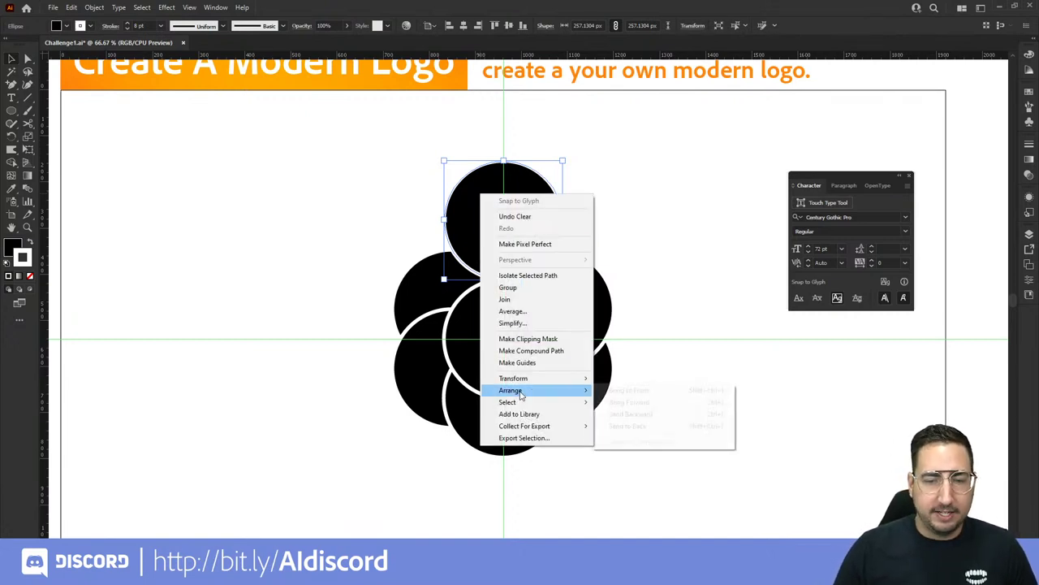
click(627, 425)
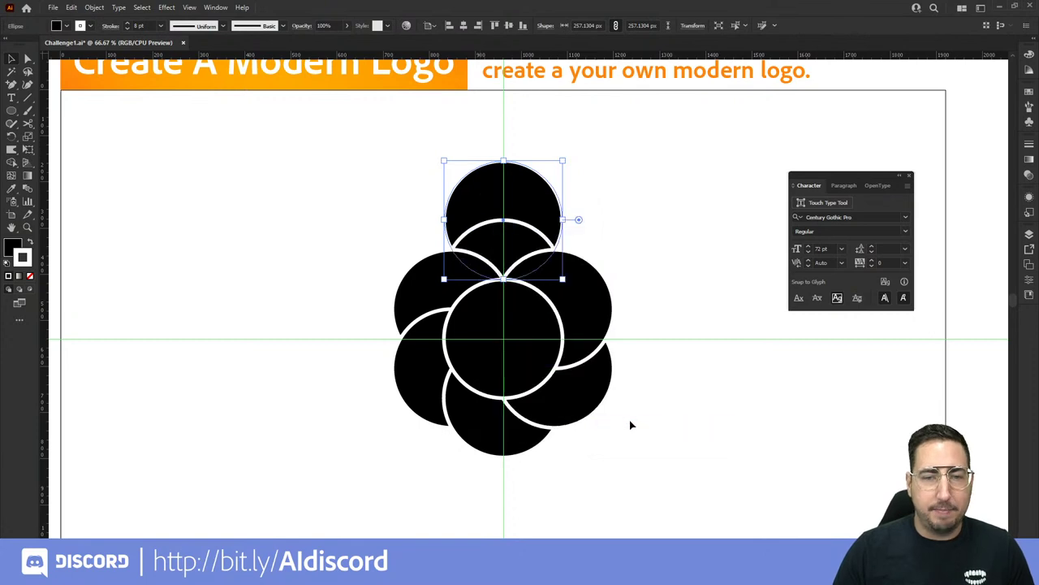
click(662, 275)
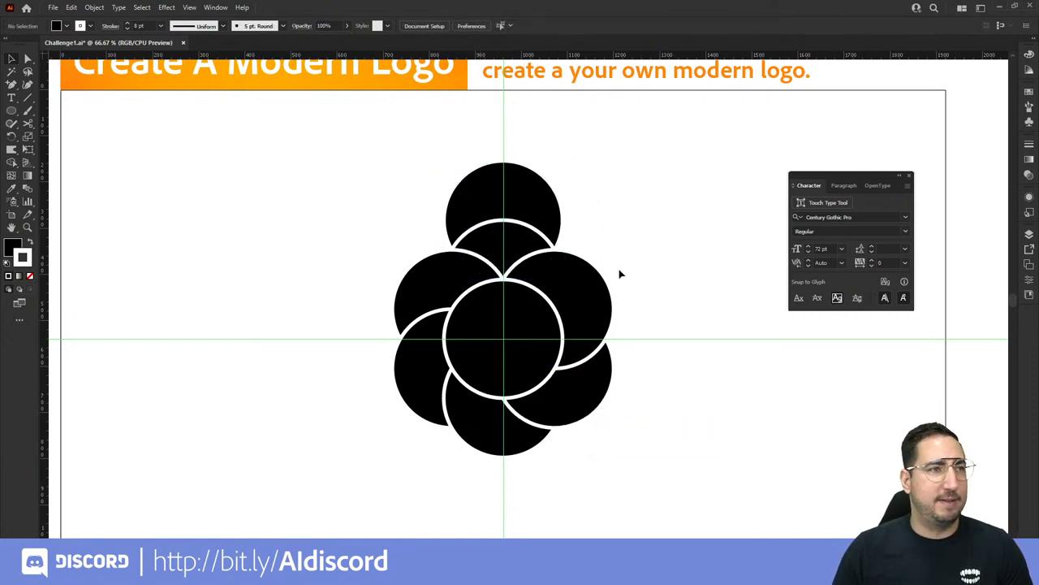
key(ctrl+1)
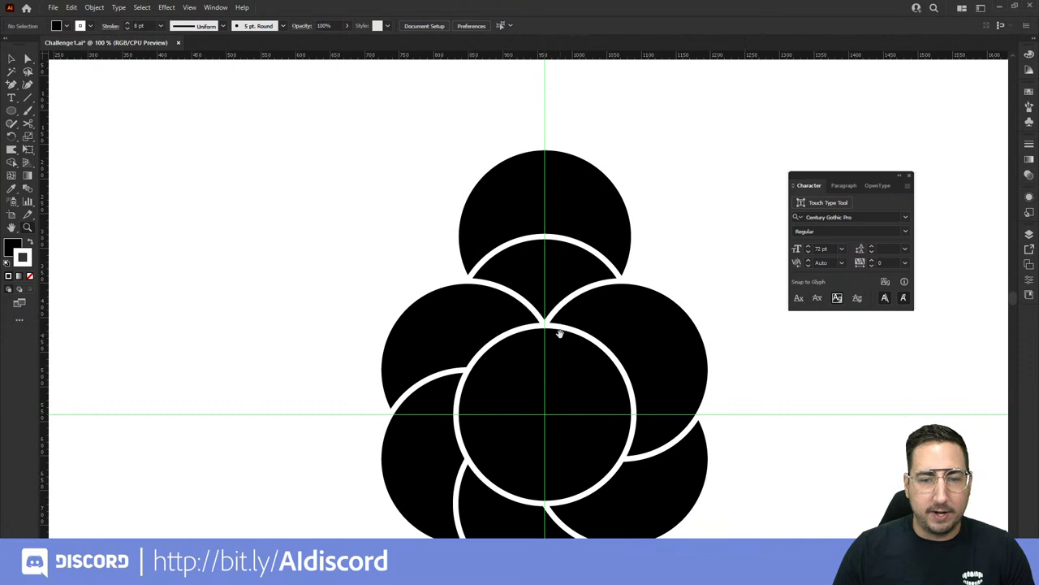
drag(557, 332, 495, 292)
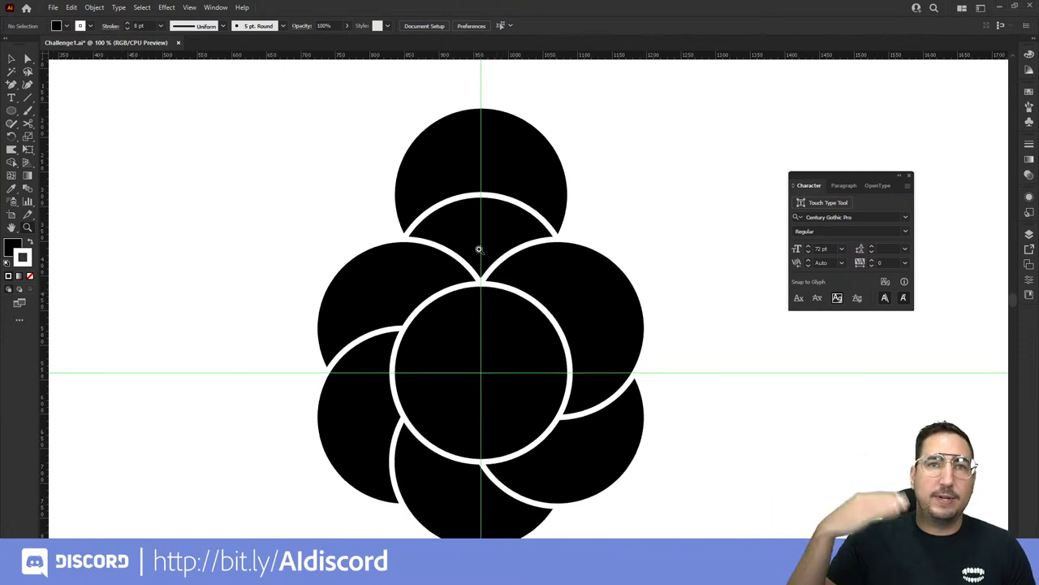
key(v)
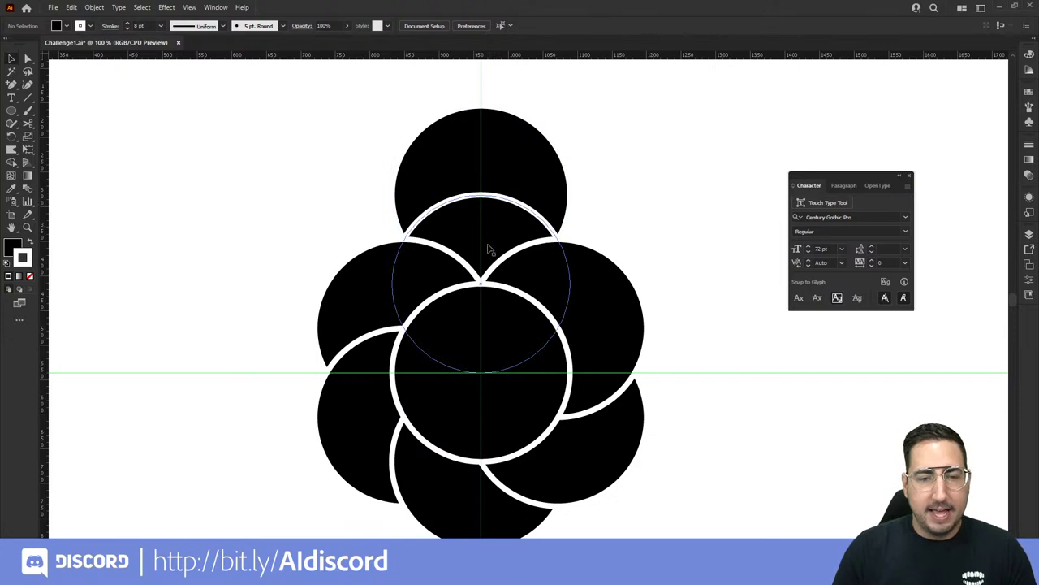
click(470, 139)
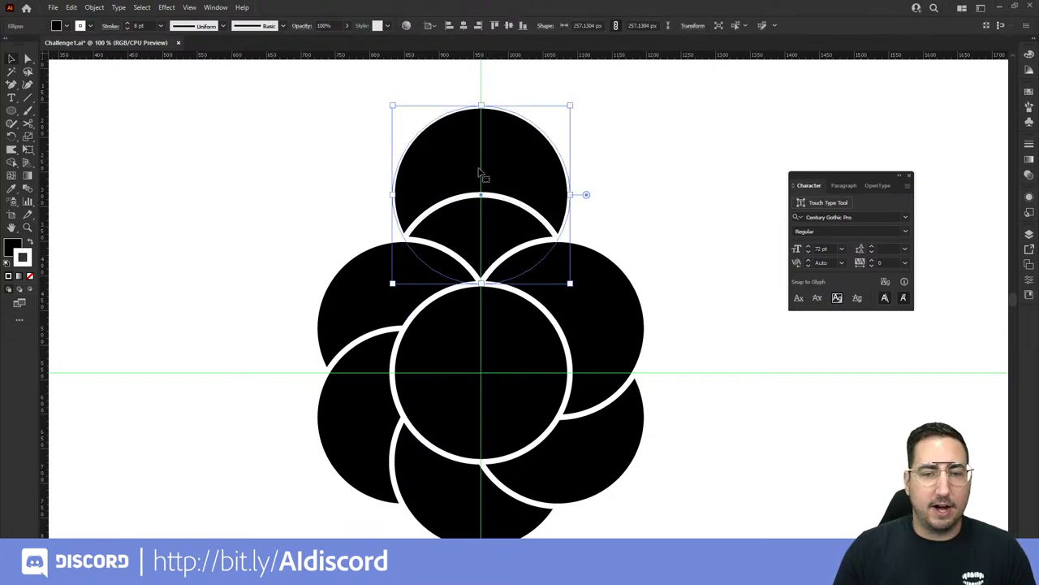
key(r)
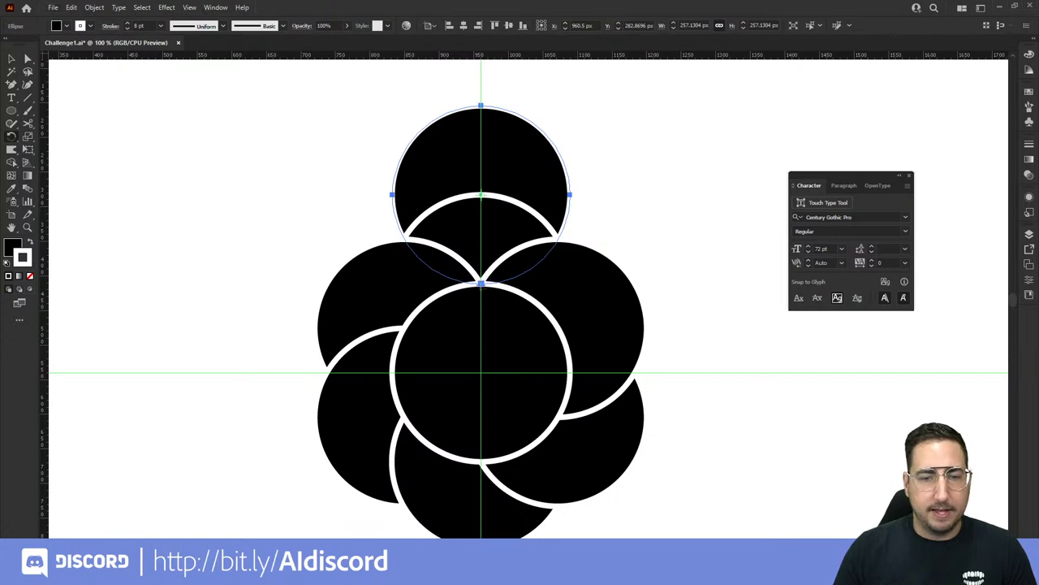
alt+click(481, 282)
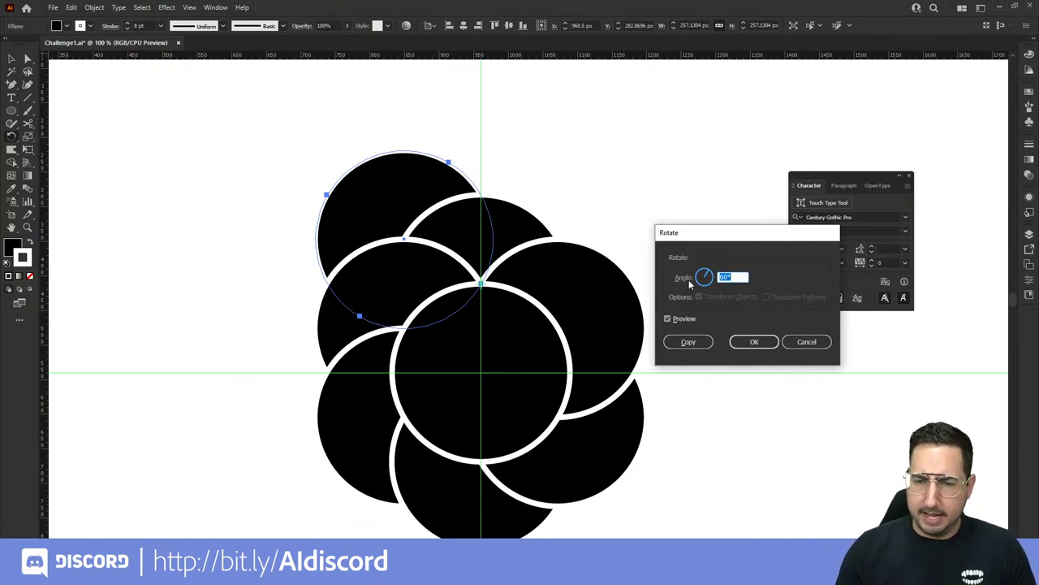
click(686, 319)
click(686, 319)
click(686, 319)
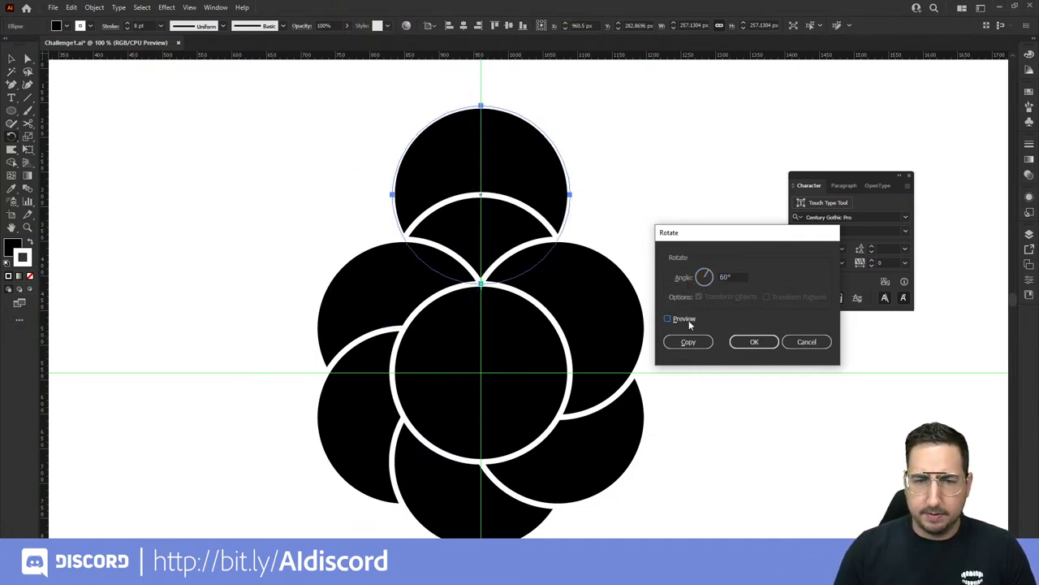
click(686, 319)
click(686, 319)
click(705, 277)
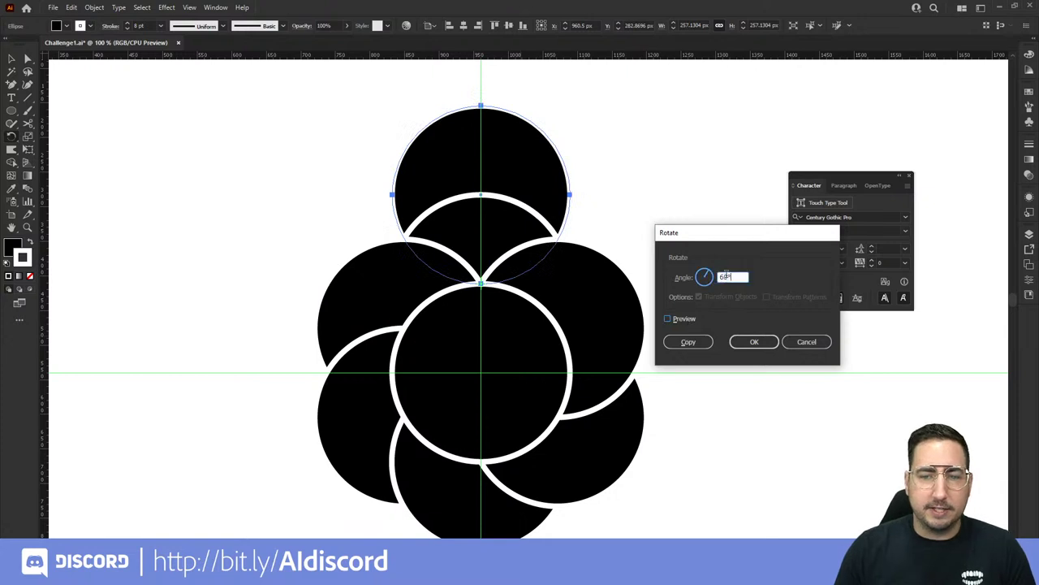
text(30)
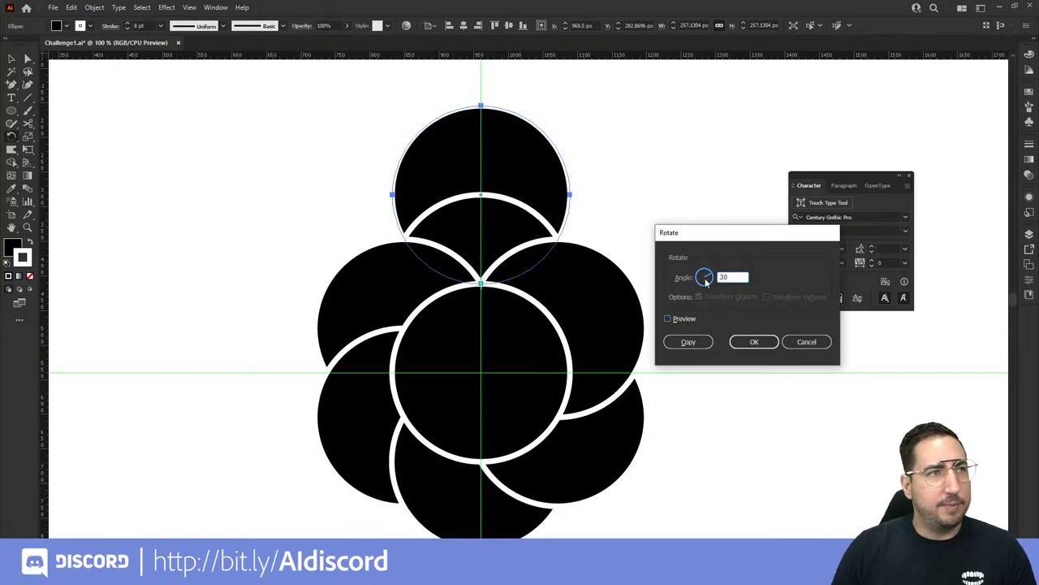
click(683, 318)
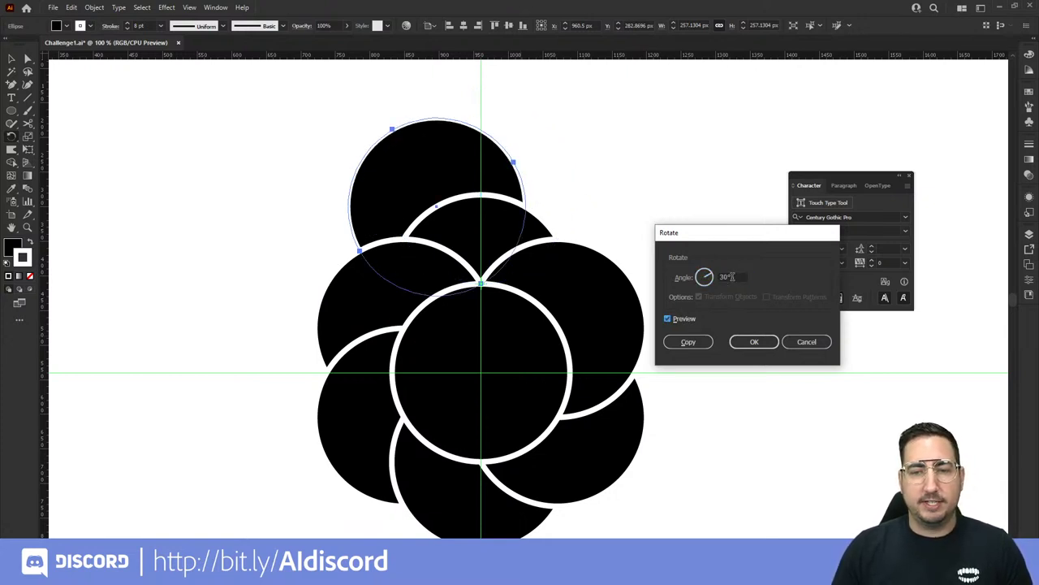
click(688, 342)
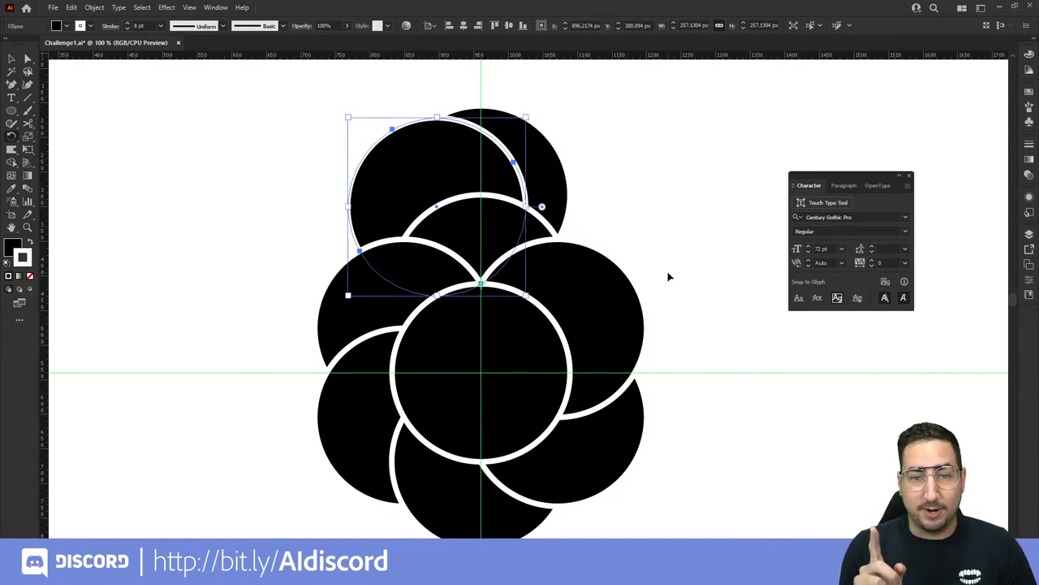
key(ctrl+z)
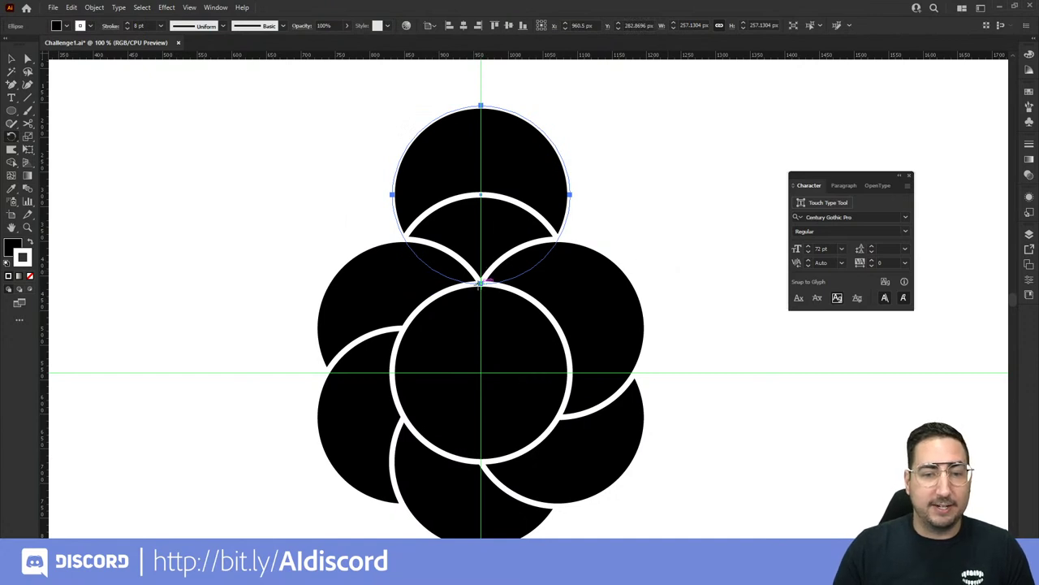
key(v)
click(588, 220)
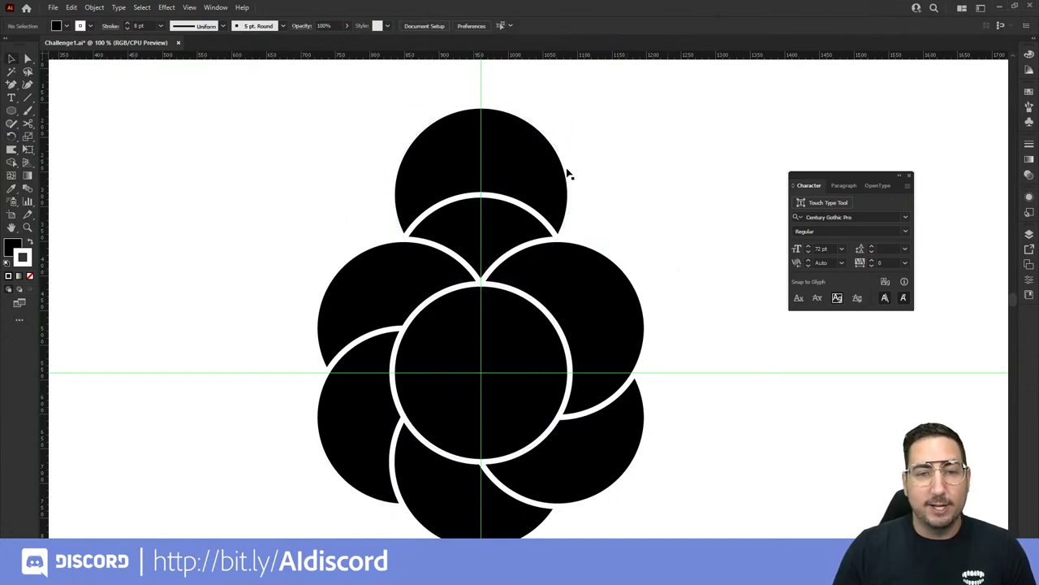
Step: Copy the top circle rotated 30° around the flower centre, then select the new circle
click(502, 144)
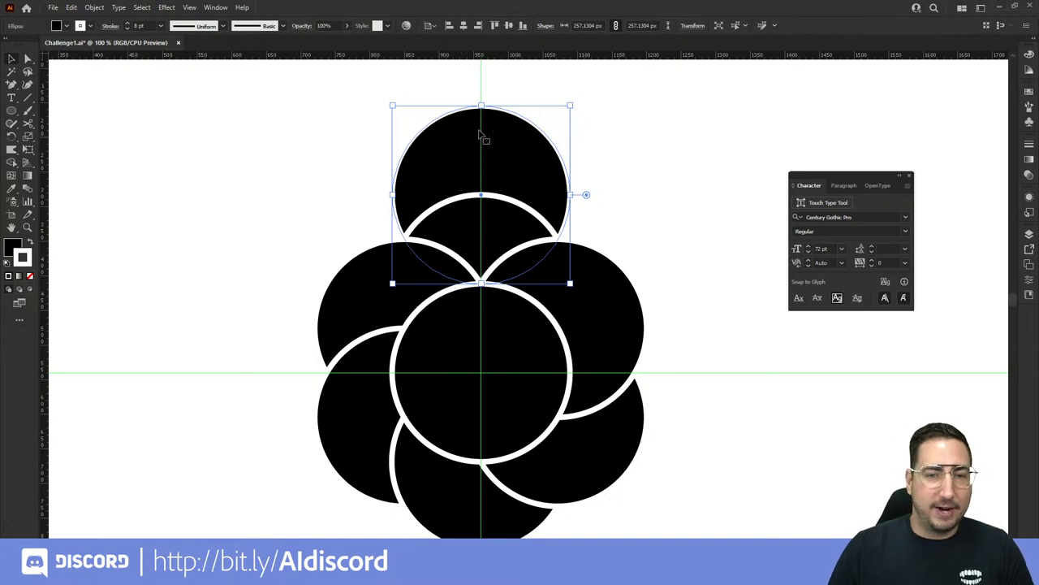
click(12, 140)
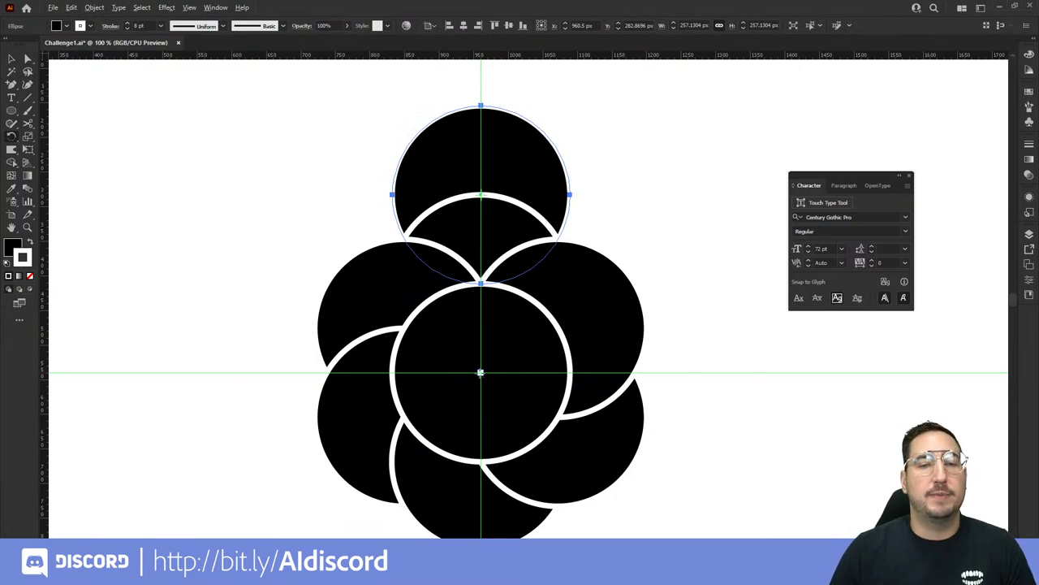
alt+click(480, 372)
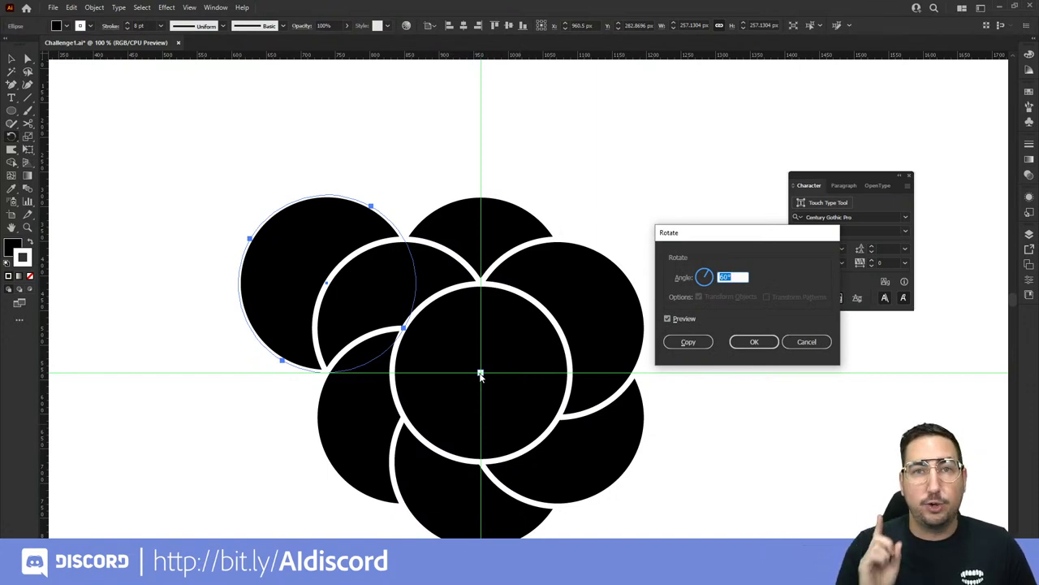
text(30)
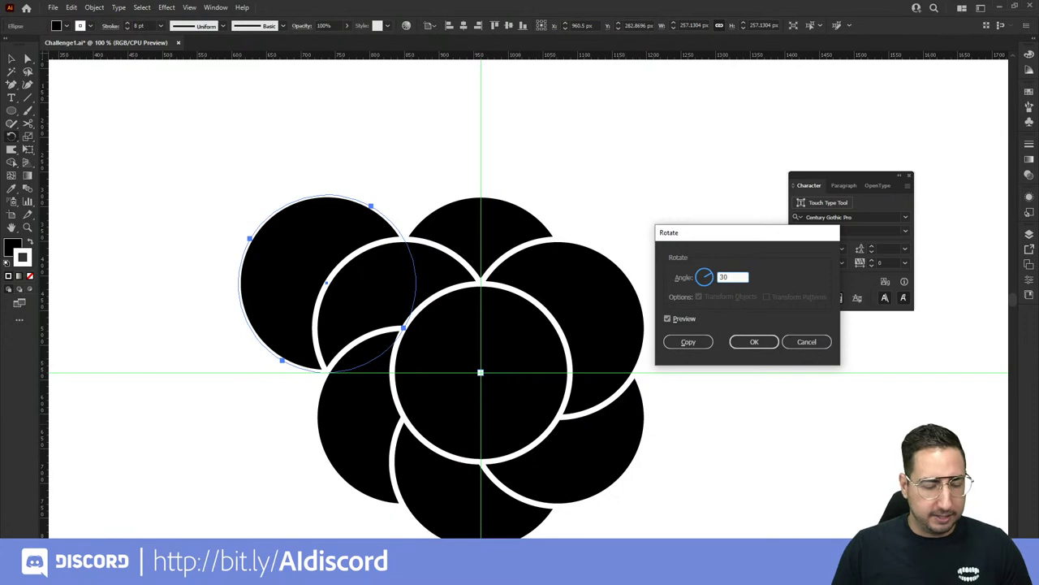
key(Tab)
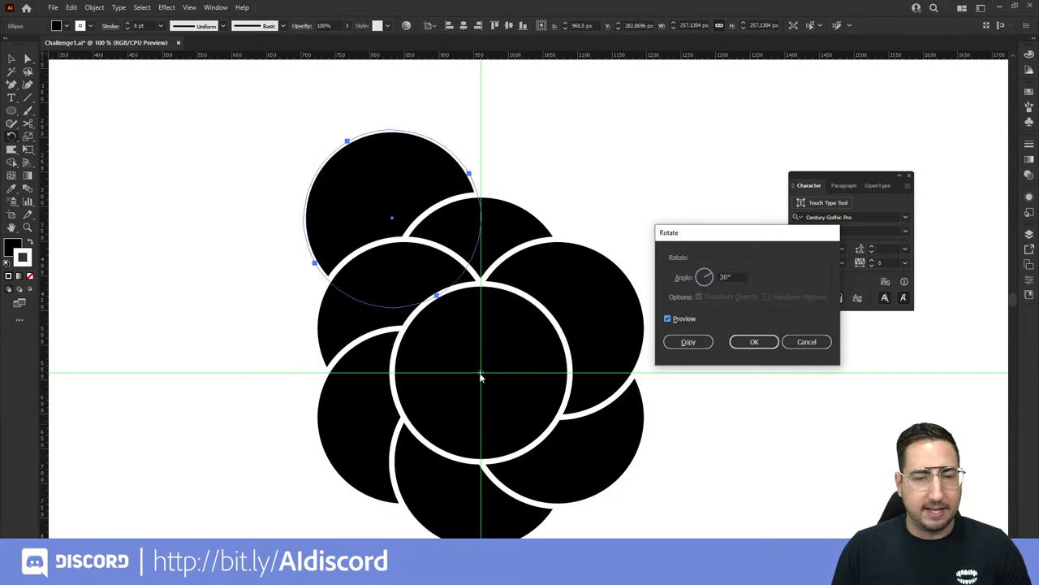
click(688, 342)
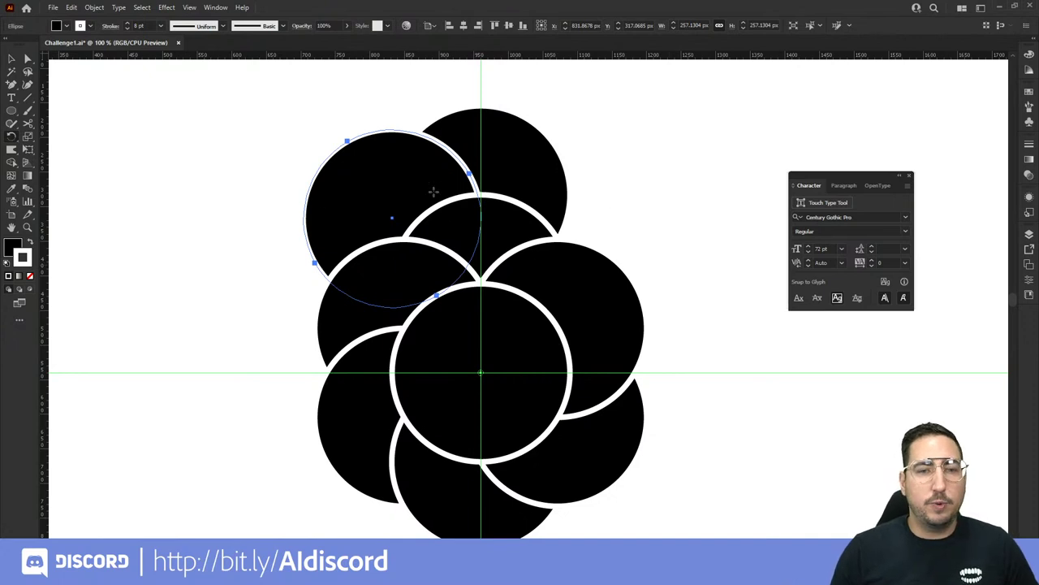
click(378, 195)
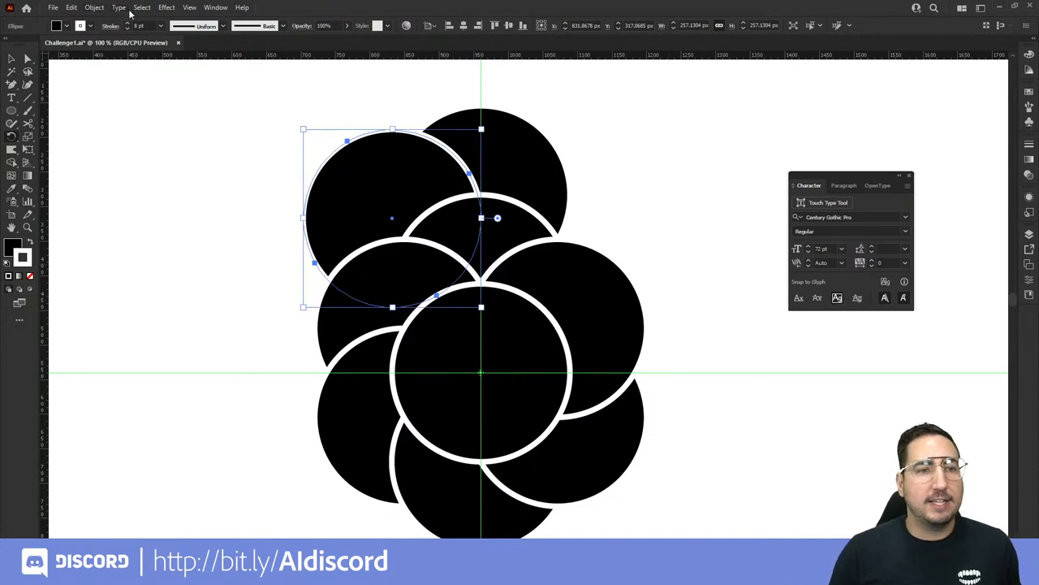
Step: Repeat the 30° rotated copy with Transform Again and Ctrl+D to close the outer ring, then deselect
click(94, 8)
mouse_move(114, 20)
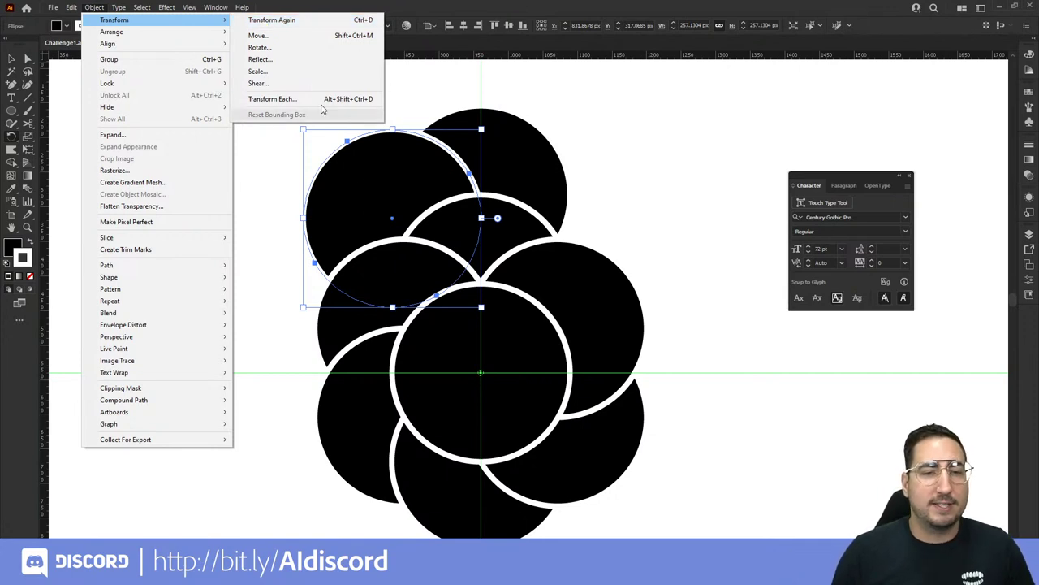
click(307, 22)
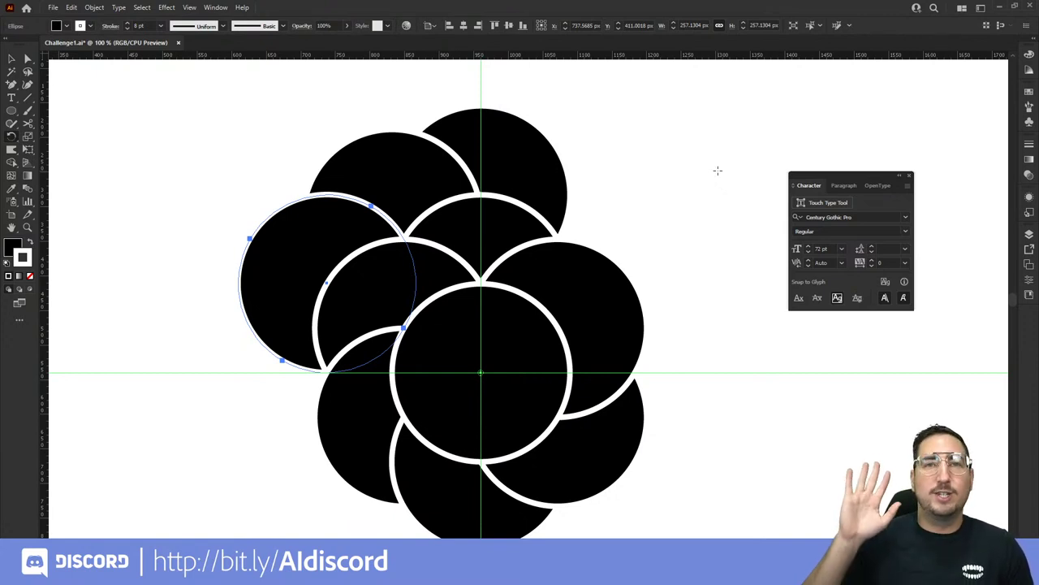
key(ctrl+d)
key(ctrl+d)
key(ctrl+d)
key(ctrl+d)
key(ctrl+d)
key(ctrl+d)
key(ctrl+d)
key(ctrl+d)
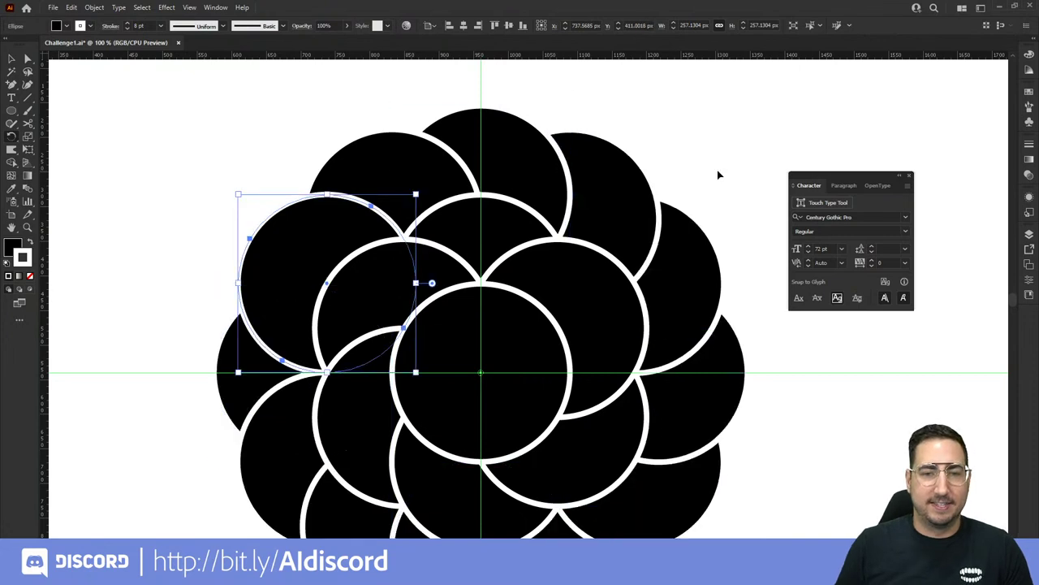
key(r)
key(ctrl+z)
key(ctrl+z)
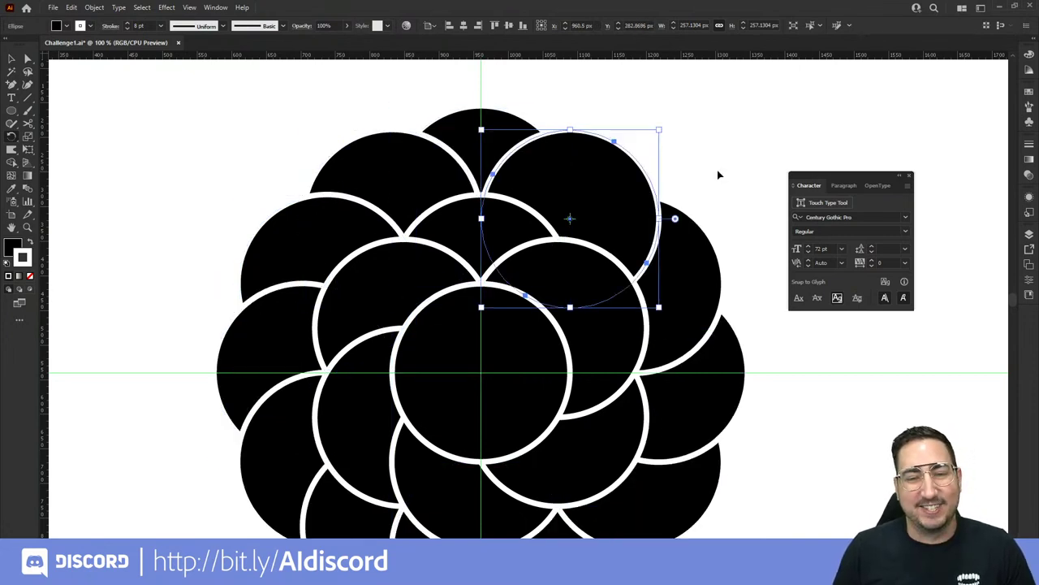
key(r)
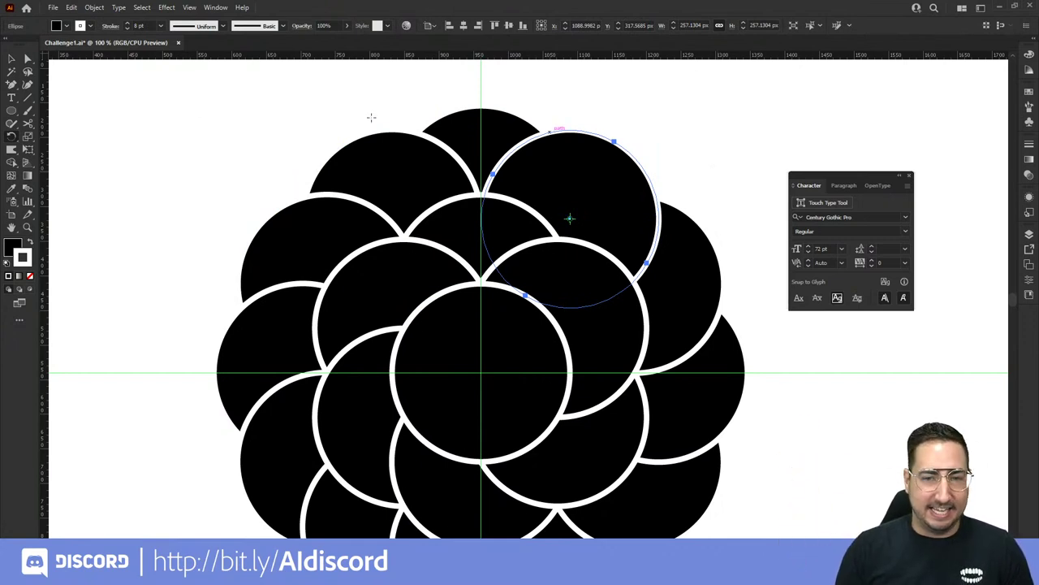
click(12, 59)
click(162, 153)
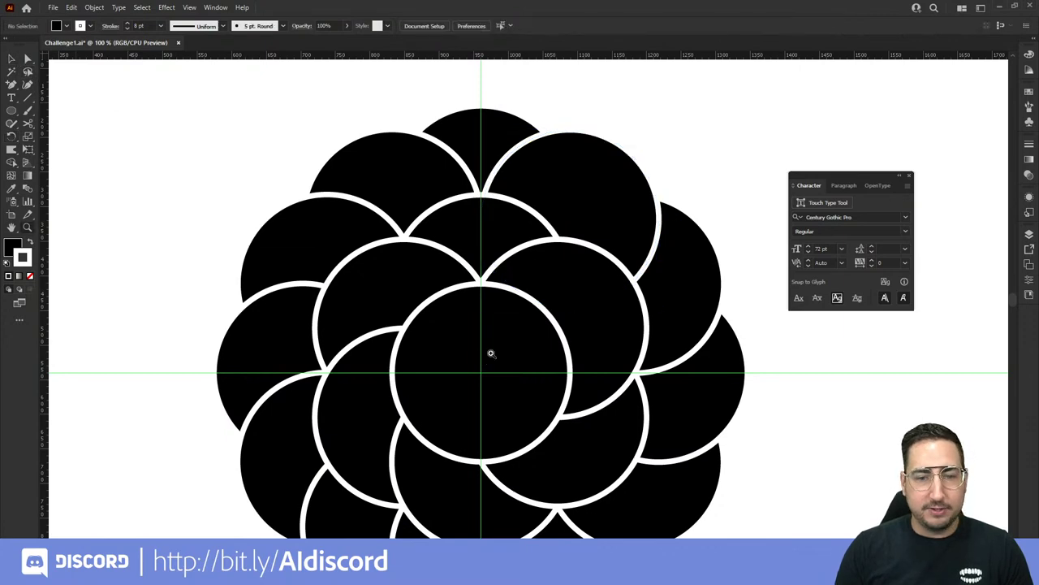
Step: Zoom out to the whole artboard and hide the green guides
key(ctrl+minus)
key(ctrl+minus)
drag(525, 347, 453, 340)
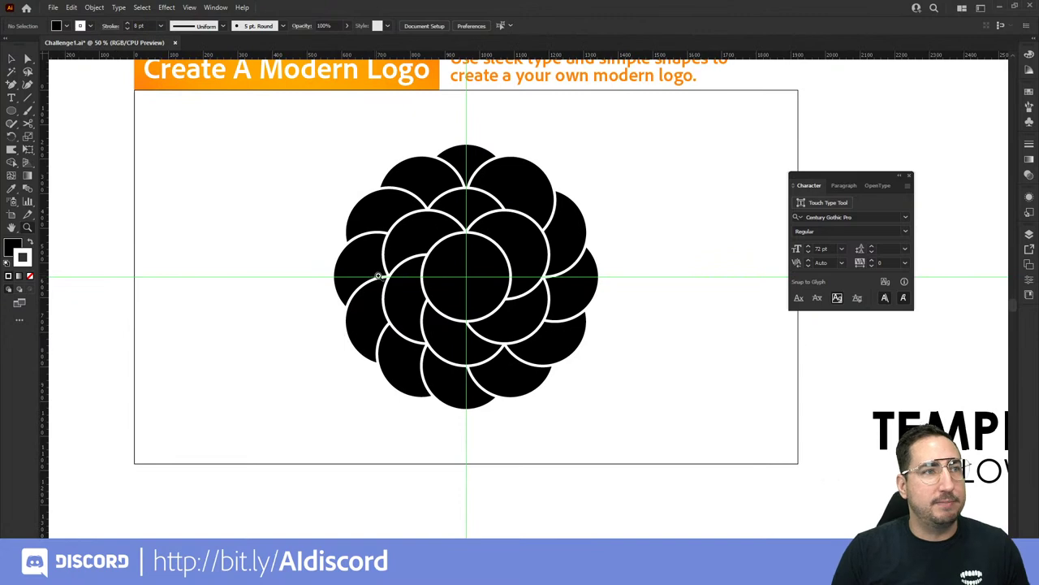
click(216, 7)
mouse_move(190, 7)
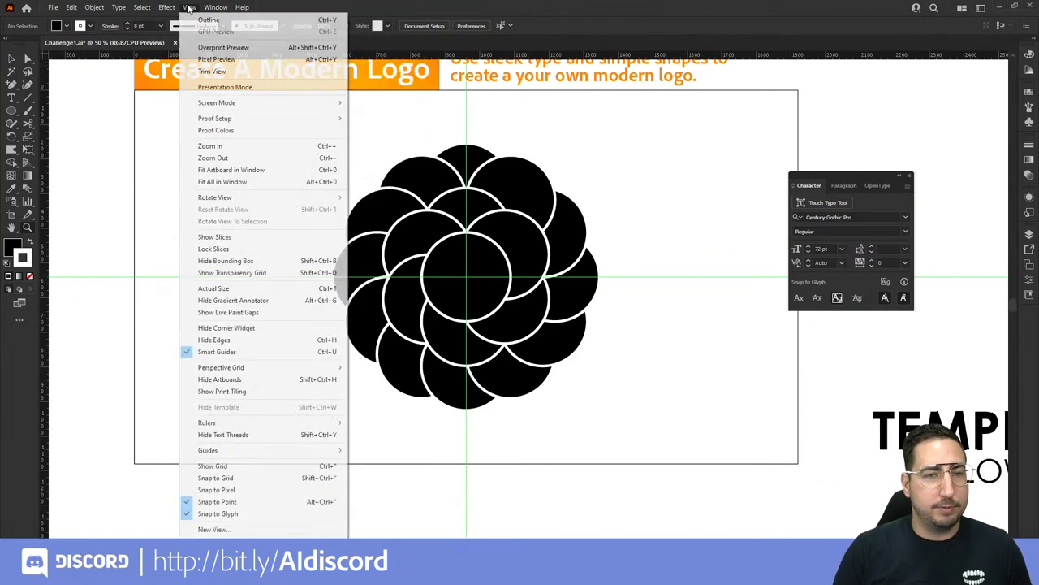
mouse_move(276, 450)
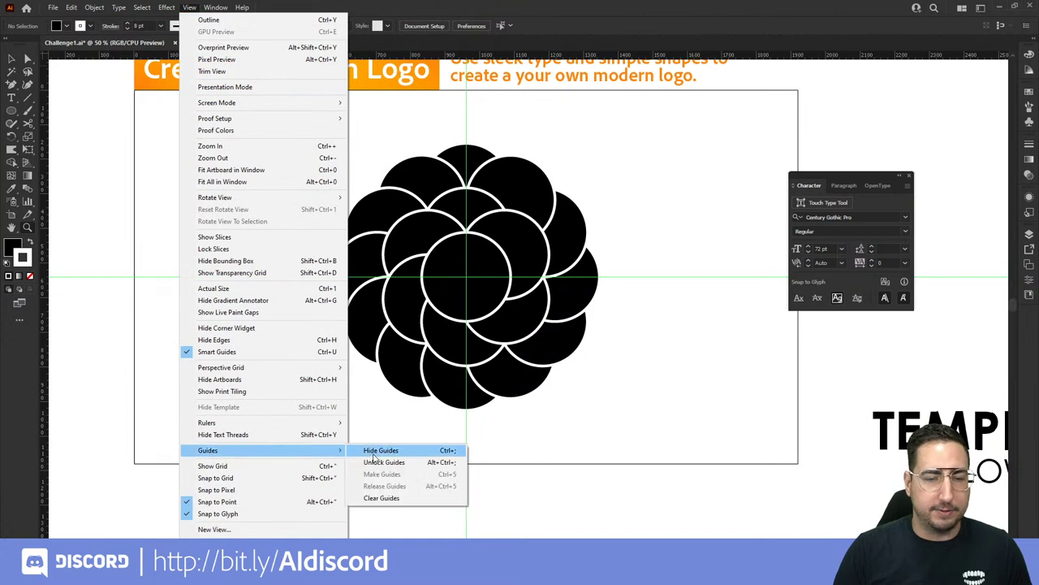
click(374, 452)
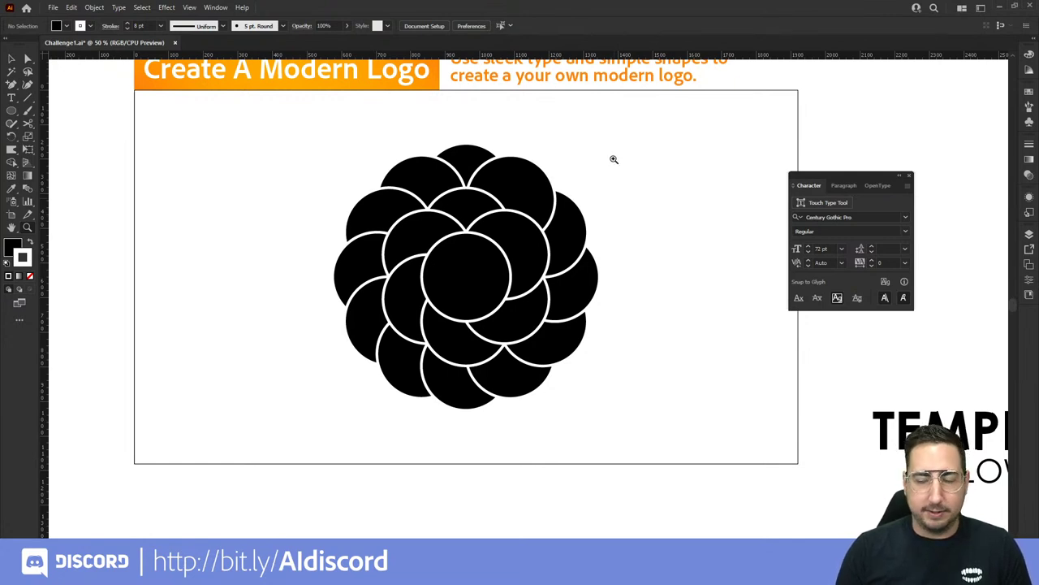
Step: Set the stroke weight of all the flower's circles to 14 pt and deselect
key(v)
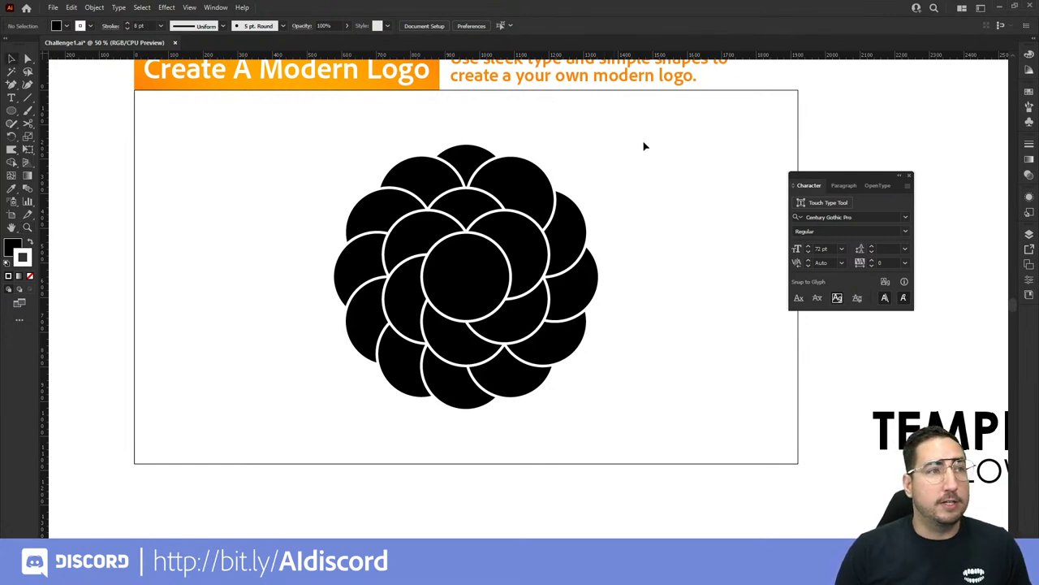
drag(635, 152, 333, 394)
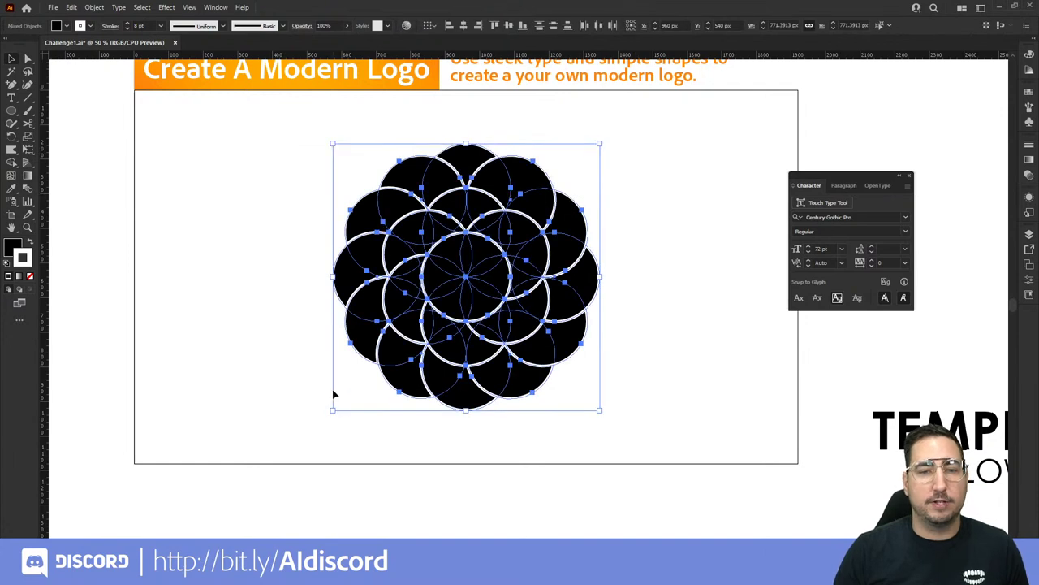
click(160, 26)
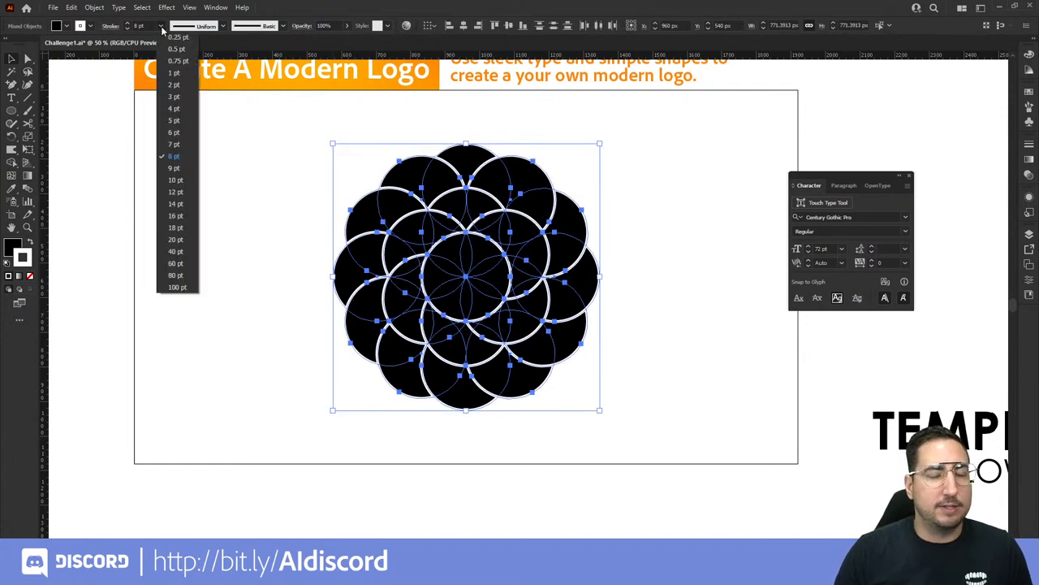
click(177, 204)
click(262, 211)
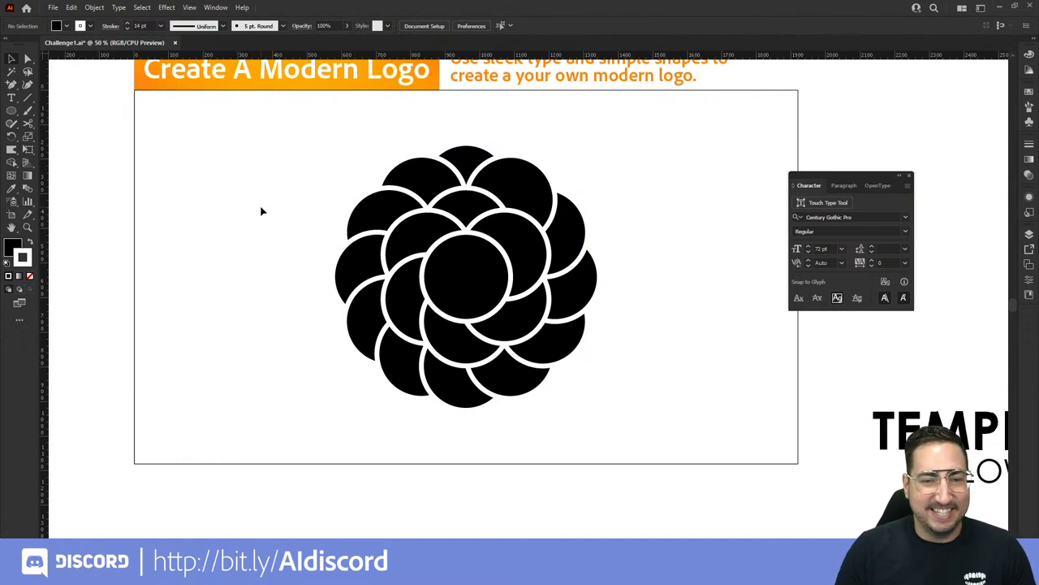
Step: Bring the left, lower-left, lower-right and upper-right circles forward one level
click(372, 215)
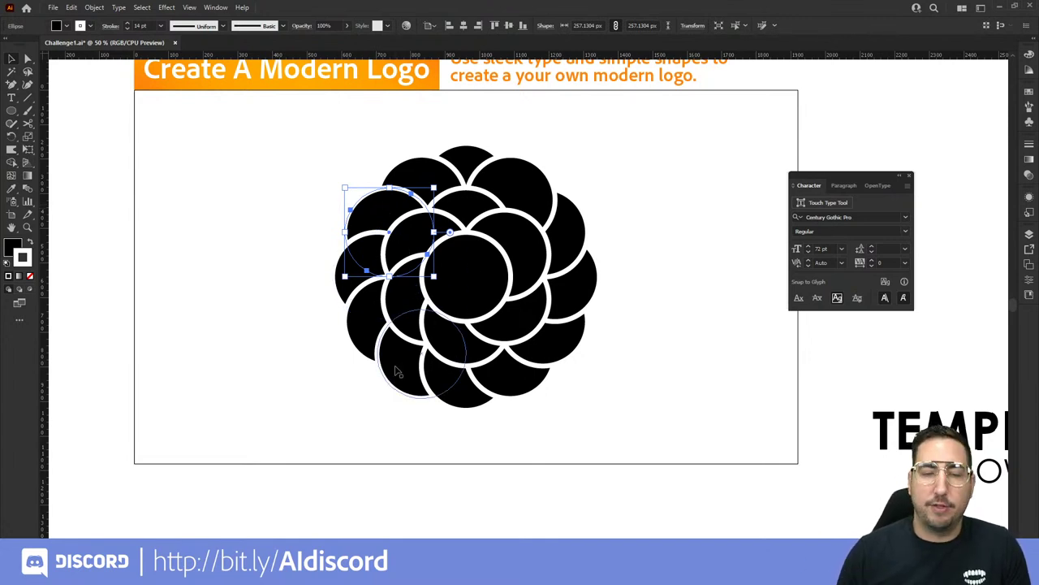
shift+click(396, 370)
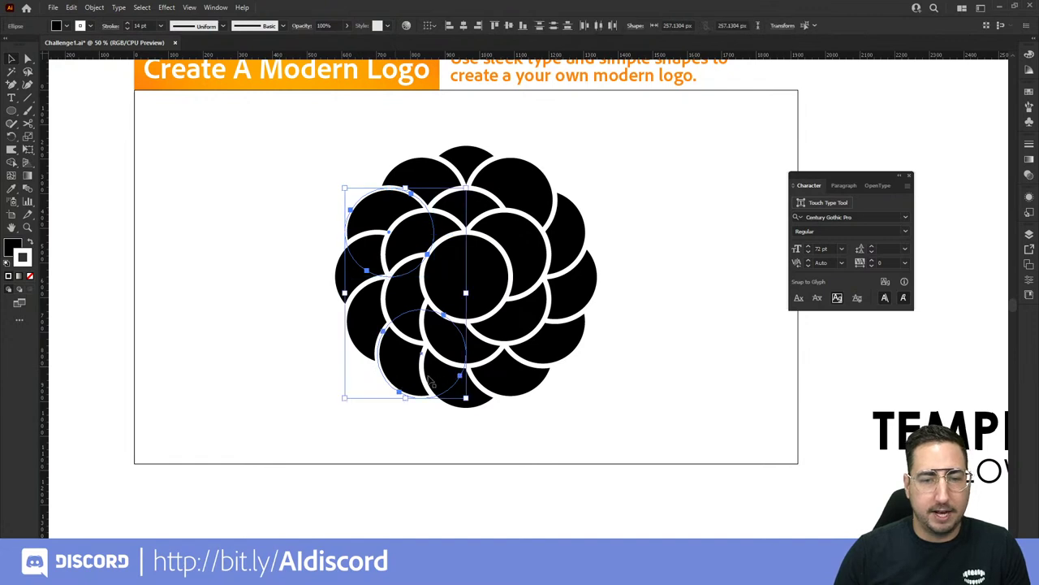
shift+click(560, 333)
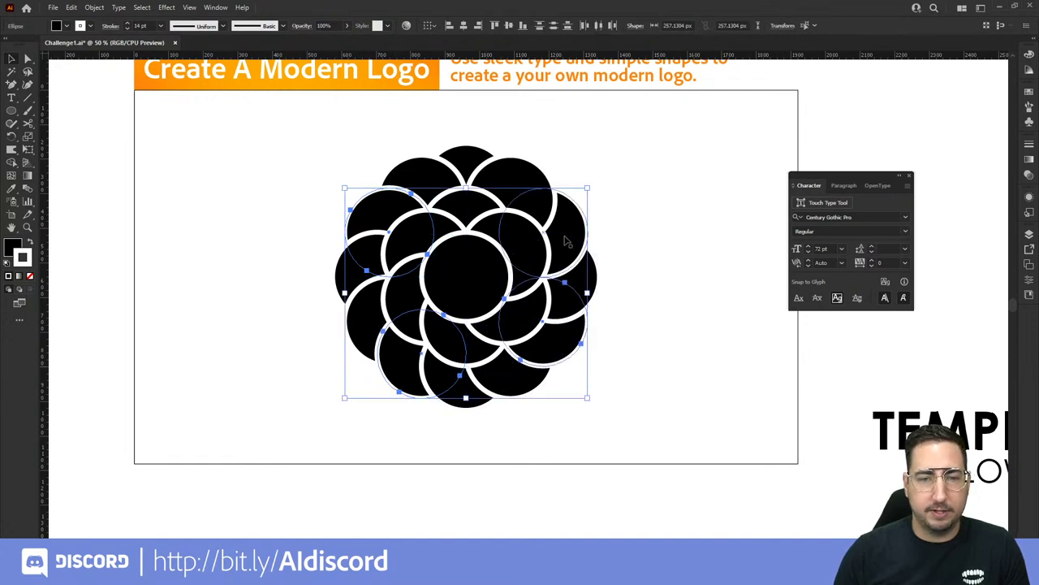
shift+click(523, 197)
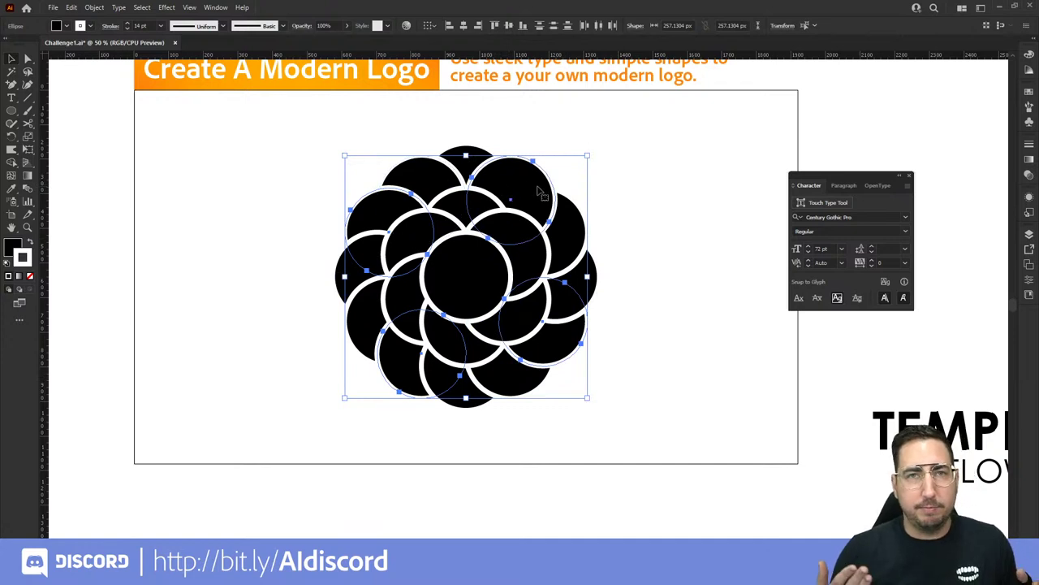
right_click(537, 187)
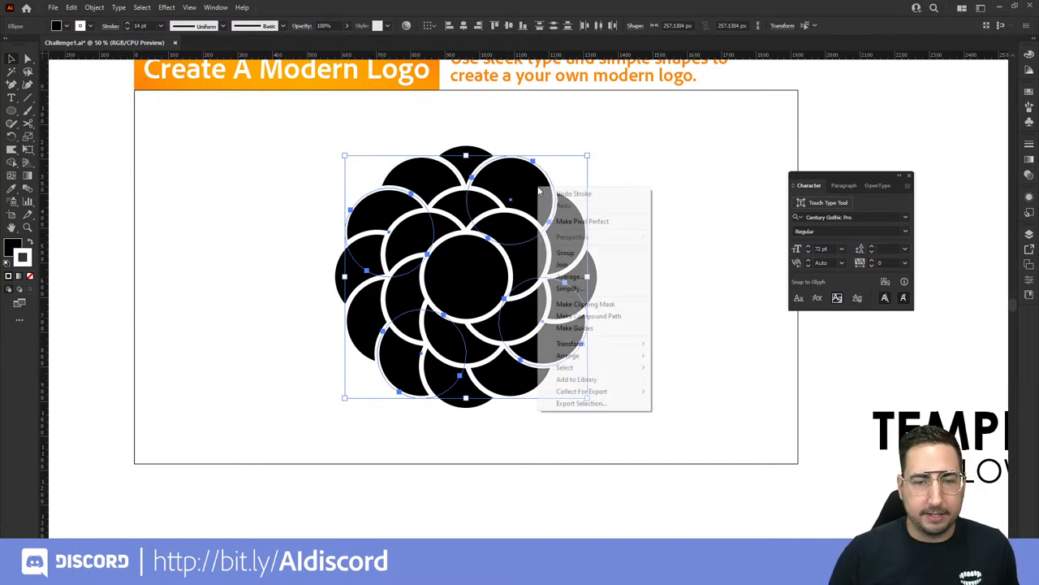
mouse_move(578, 359)
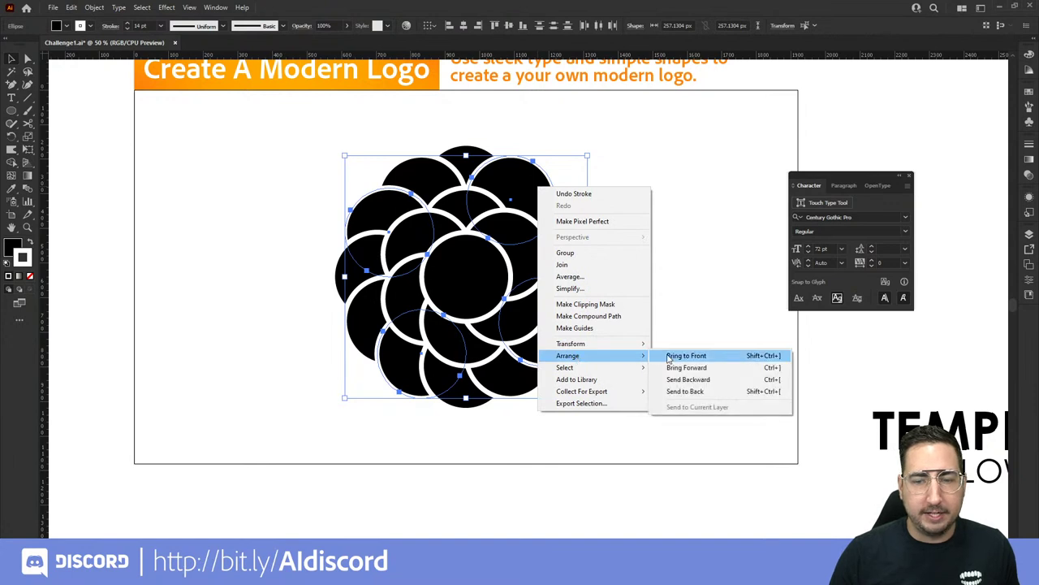
click(696, 367)
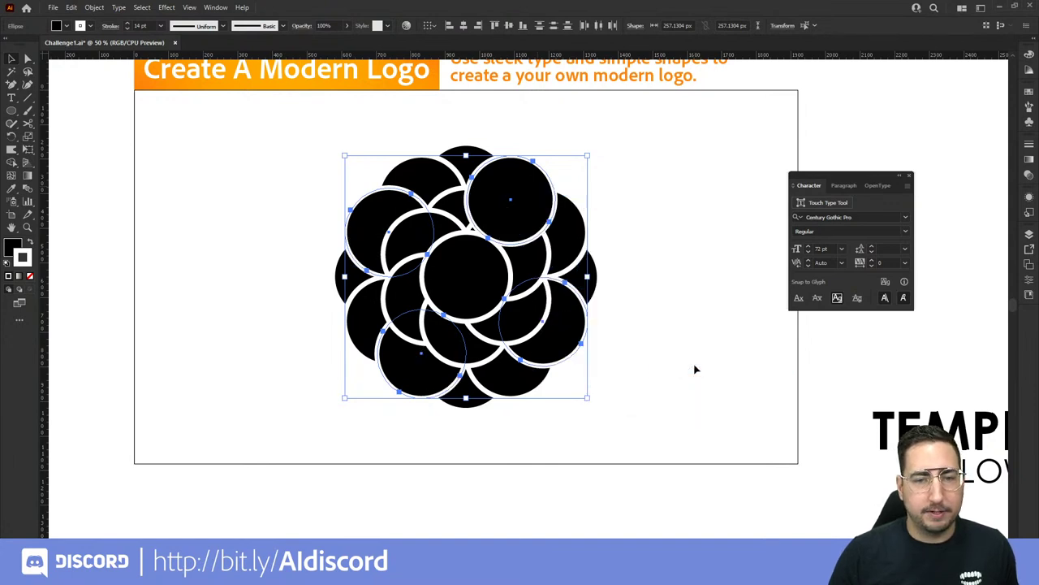
click(677, 281)
Step: Send the top-right circle back one level in the stacking order
click(524, 203)
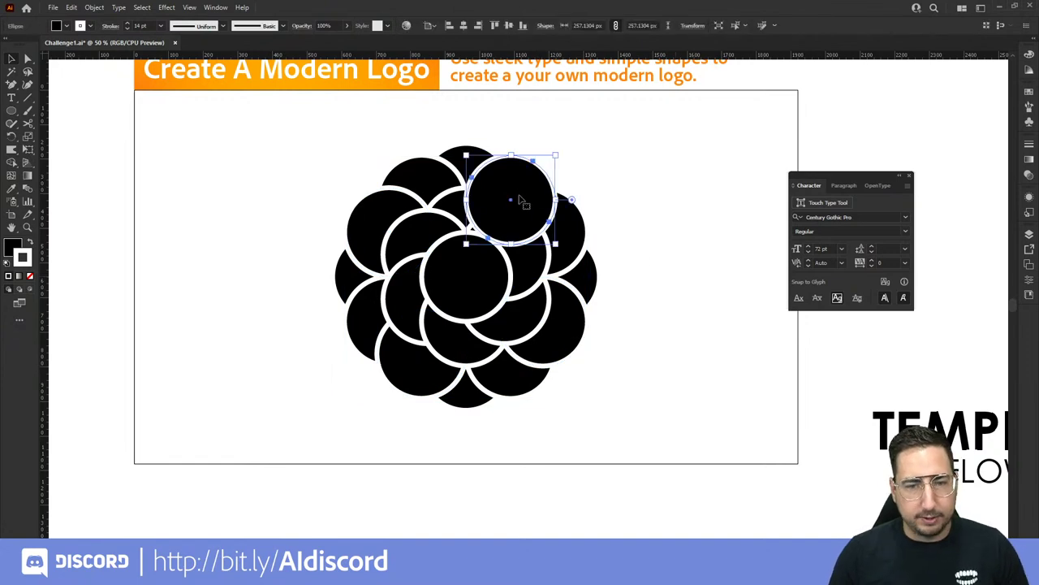
right_click(531, 188)
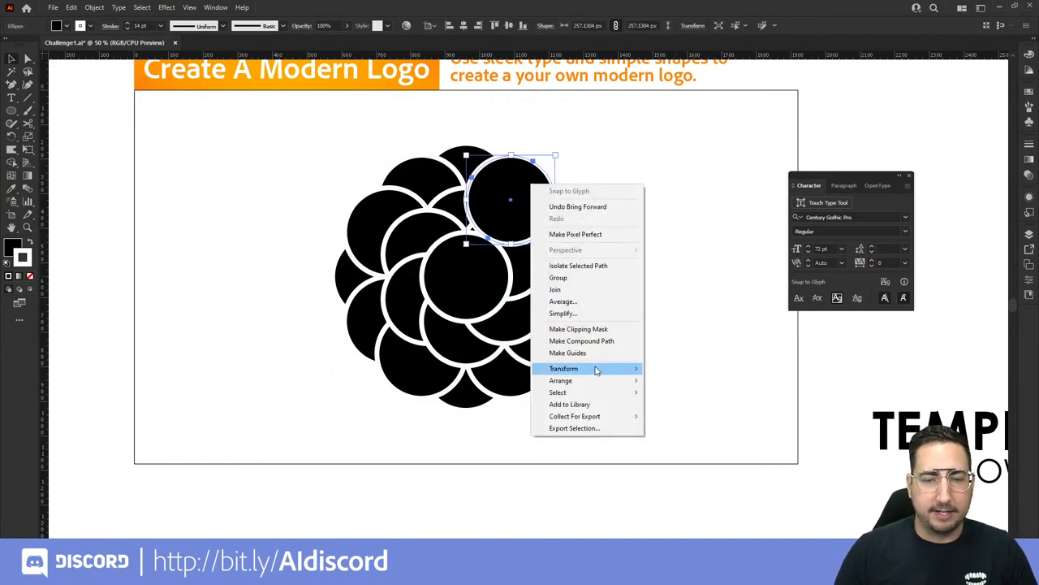
mouse_move(601, 370)
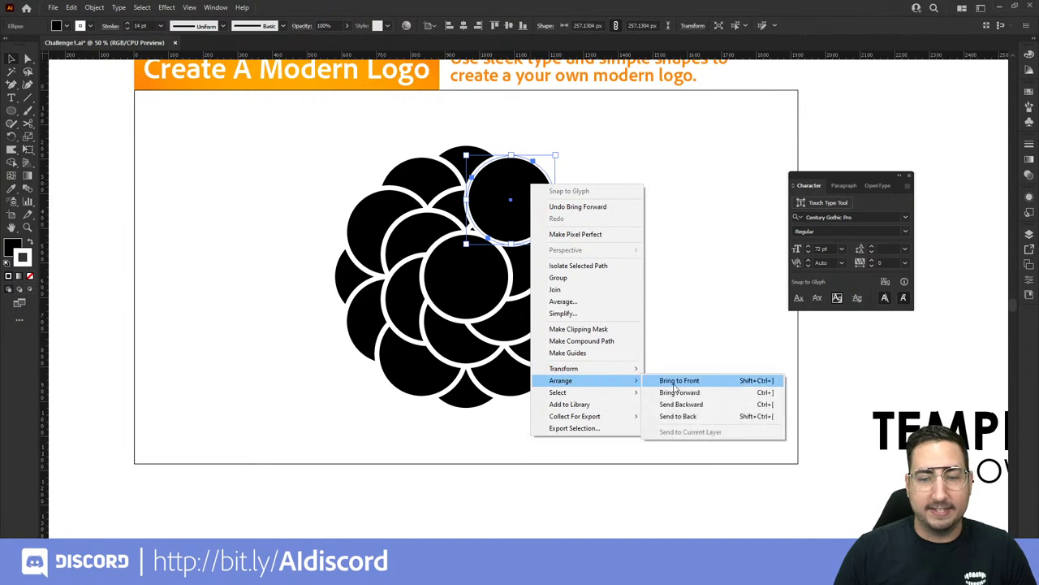
click(678, 404)
click(709, 320)
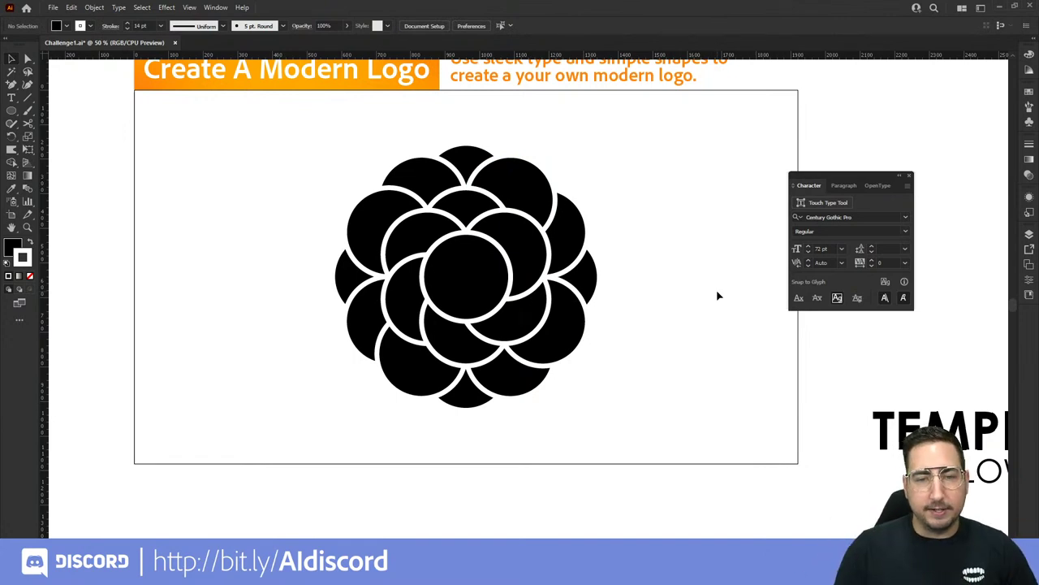
Step: Select a single flower circle, toggle its bounding box off and on, then deselect
click(409, 310)
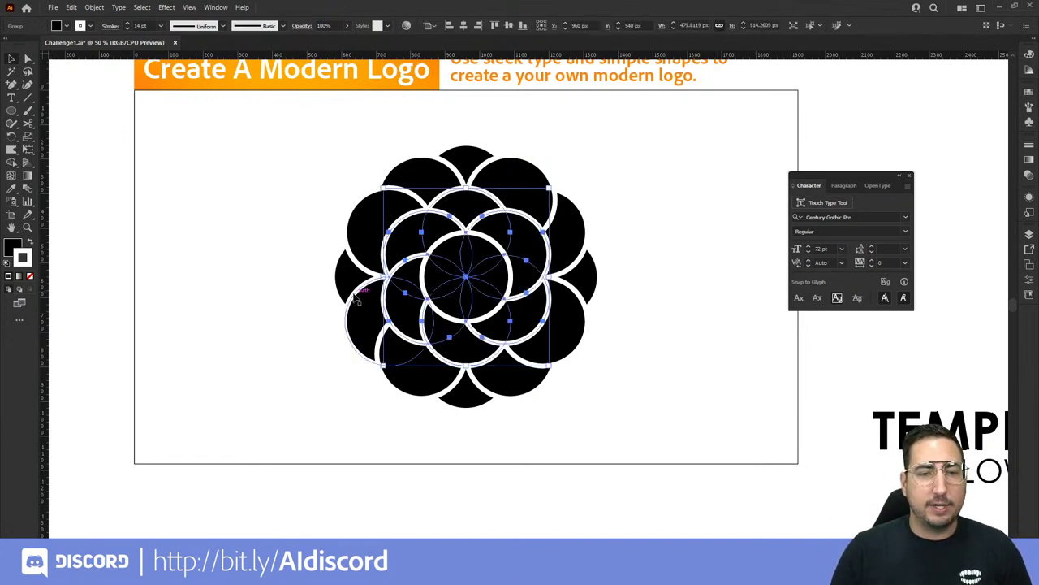
click(273, 273)
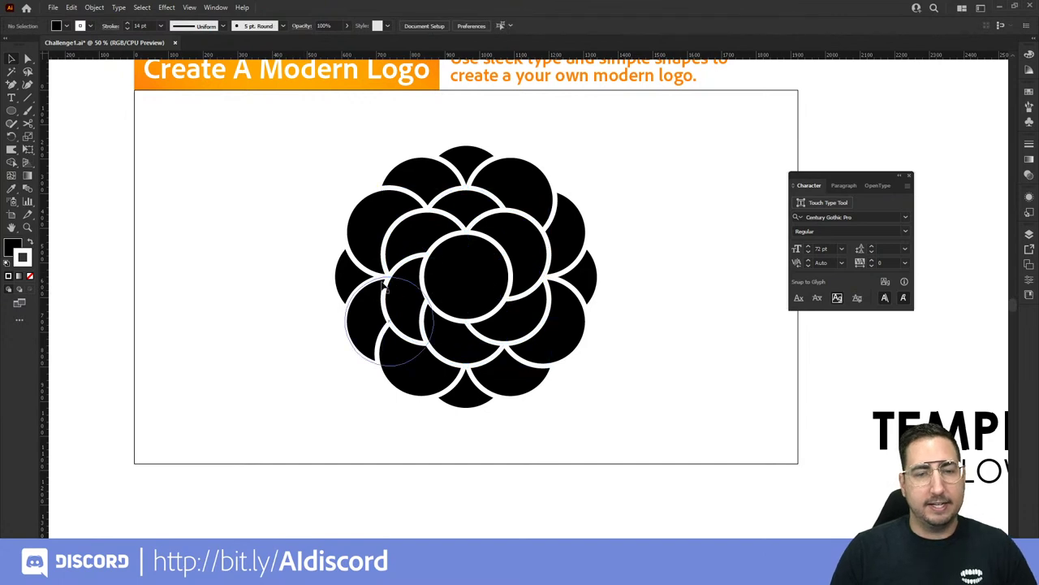
click(398, 294)
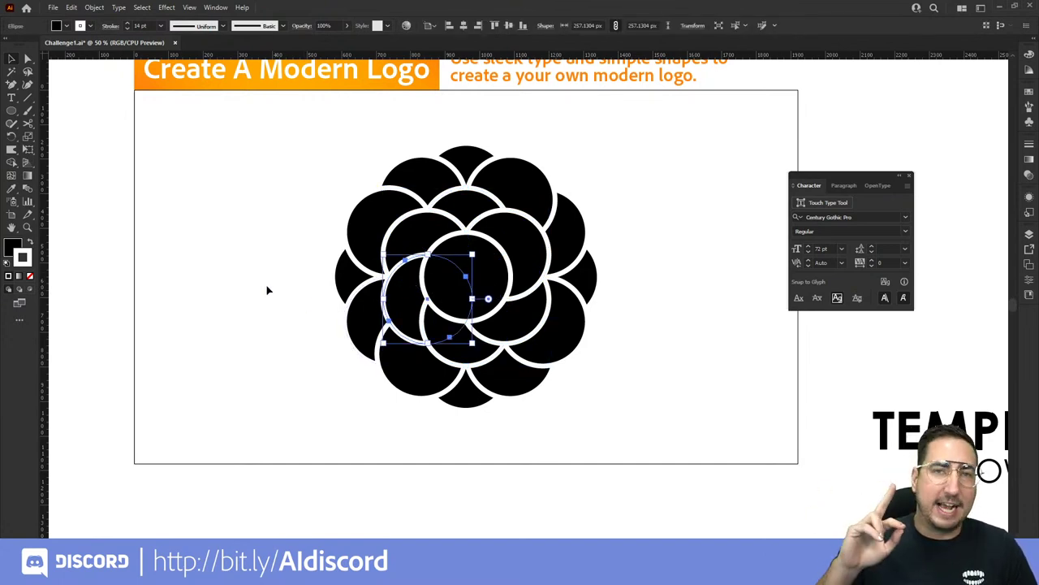
key(a)
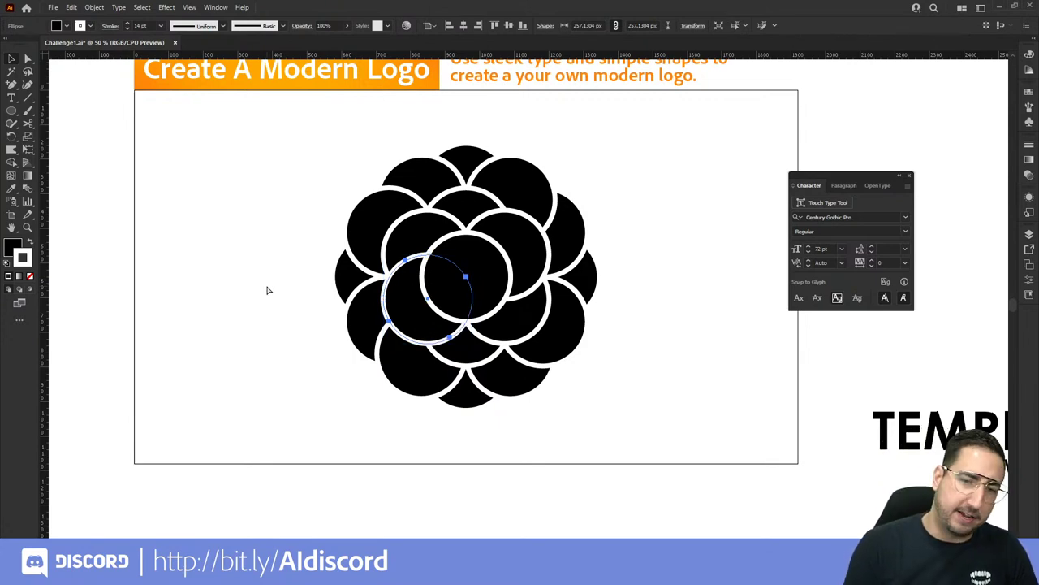
key(v)
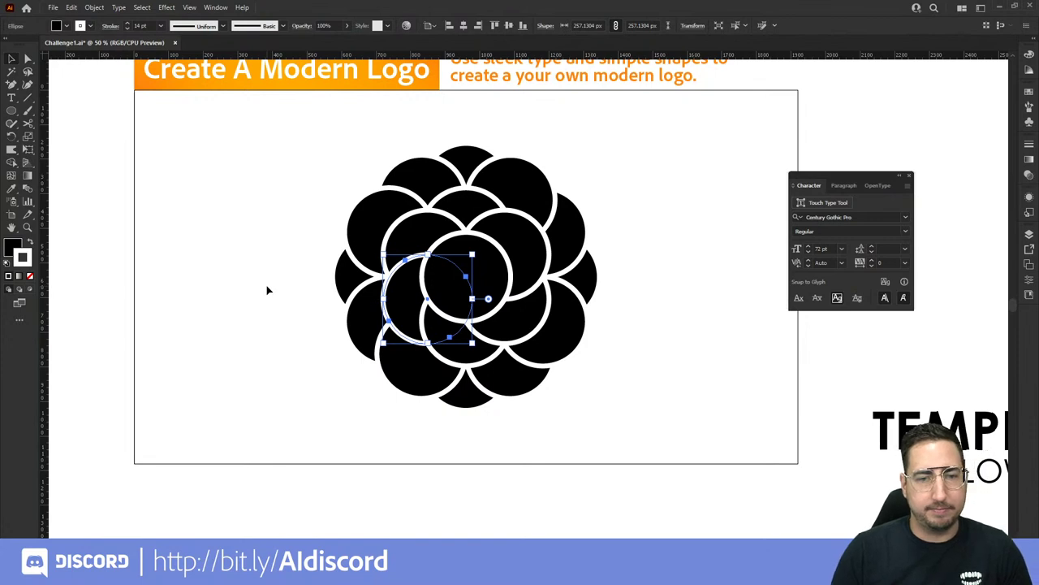
click(268, 290)
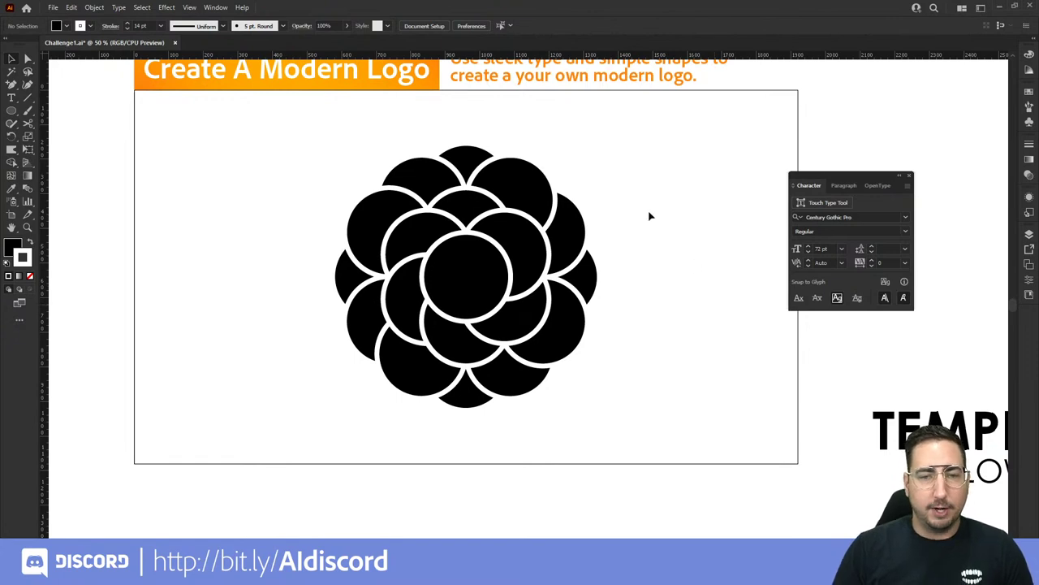
Step: Group all of the flower's circles together
drag(656, 163, 298, 418)
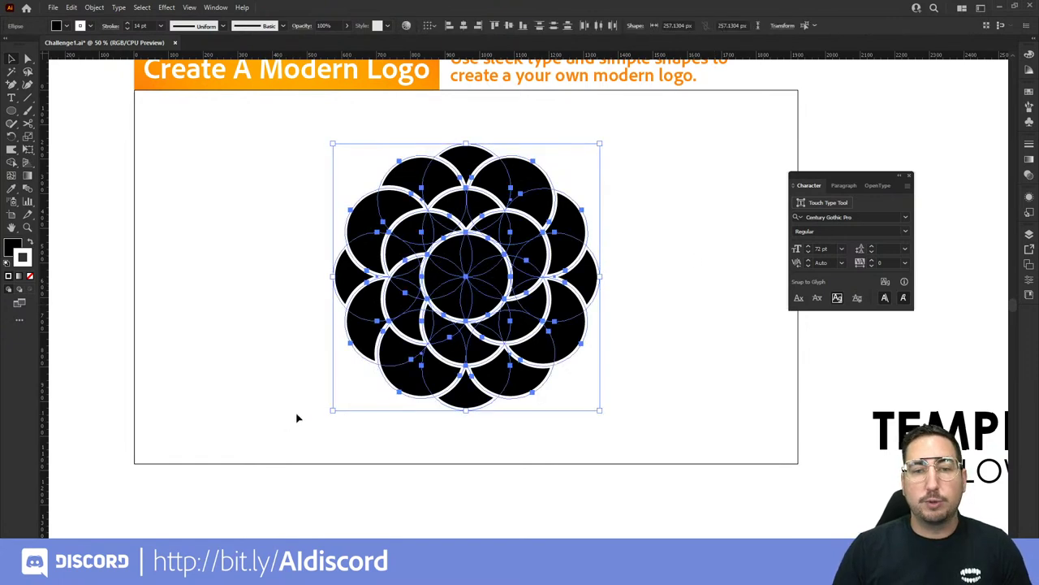
right_click(432, 259)
click(475, 325)
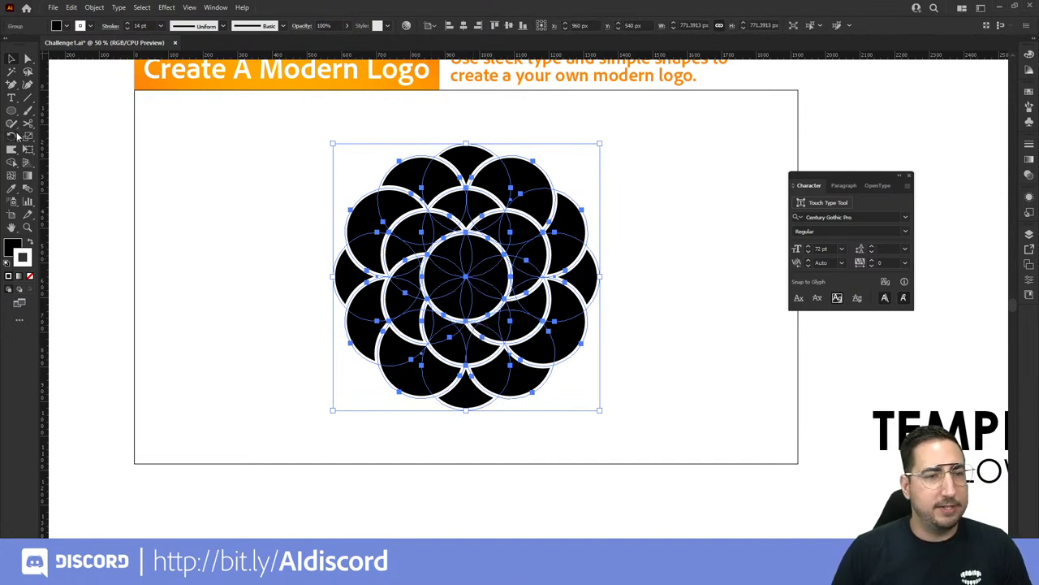
Step: Scale the flower group to about 73% and move it up toward the artboard top
click(29, 138)
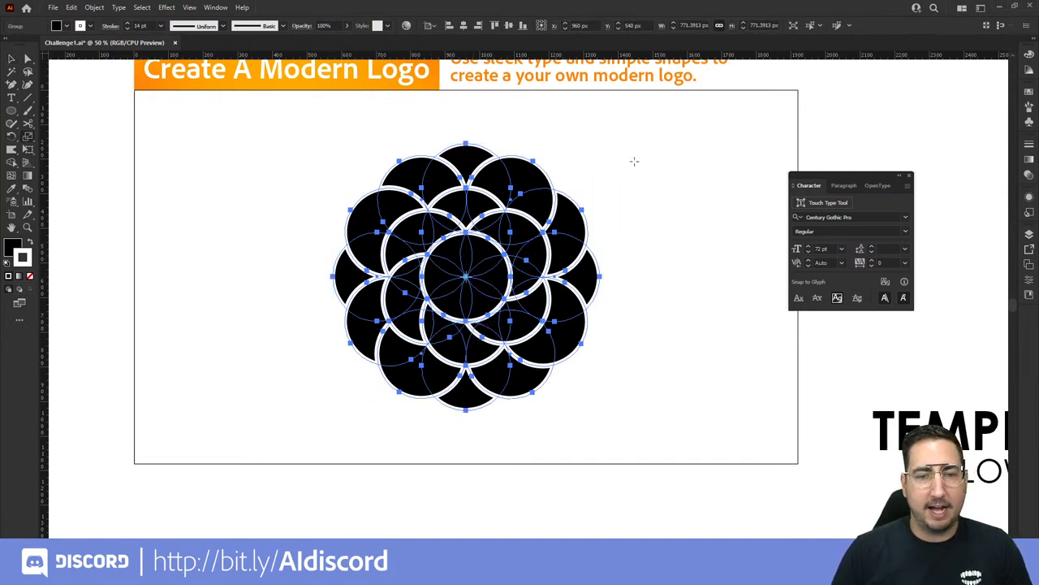
drag(687, 117, 626, 159)
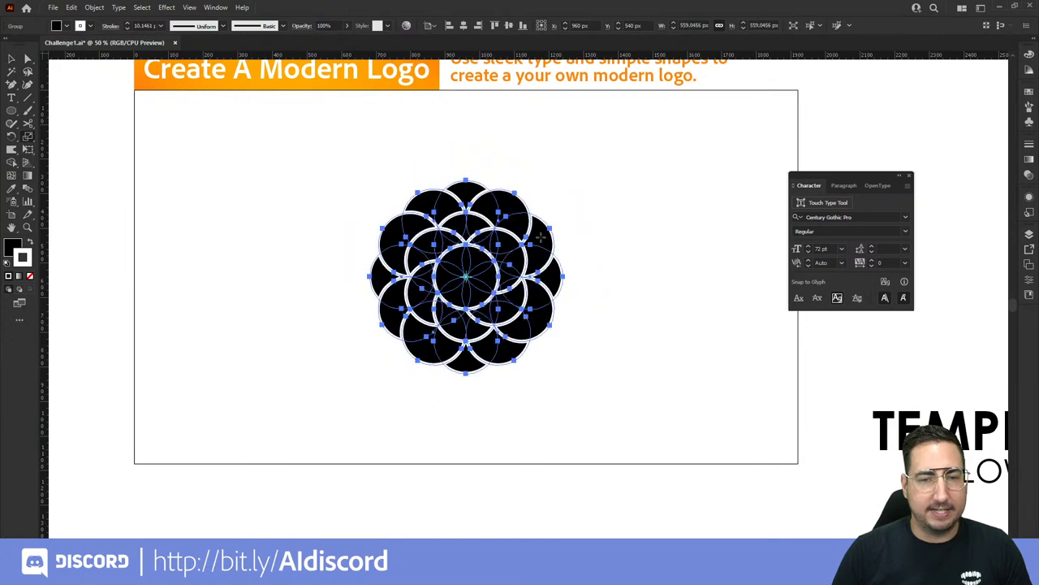
key(v)
drag(491, 288, 487, 231)
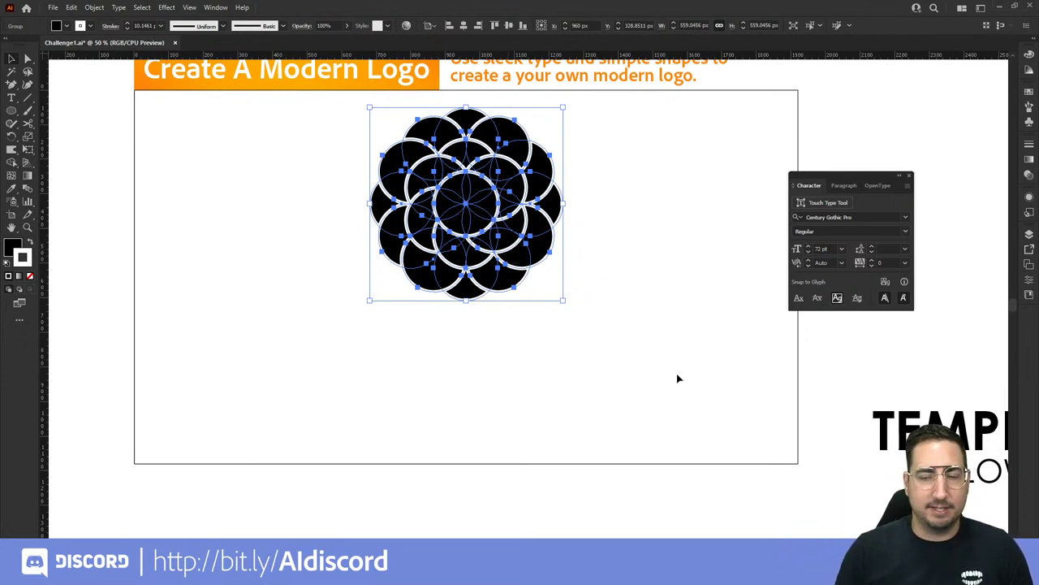
Step: Move the TEMPLETON FLOWERS text below the flower and centre both horizontally
click(973, 437)
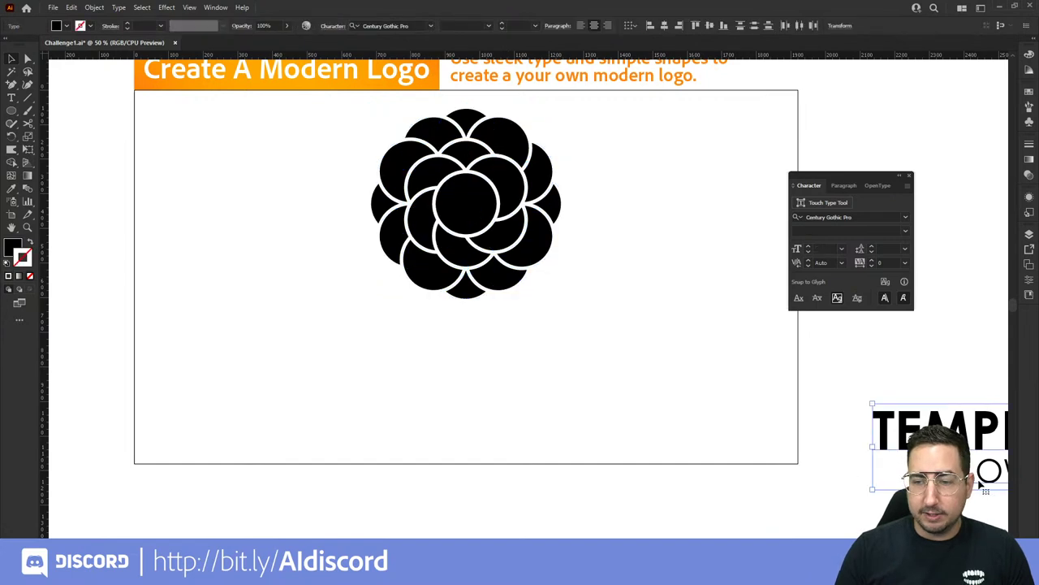
drag(974, 436, 425, 341)
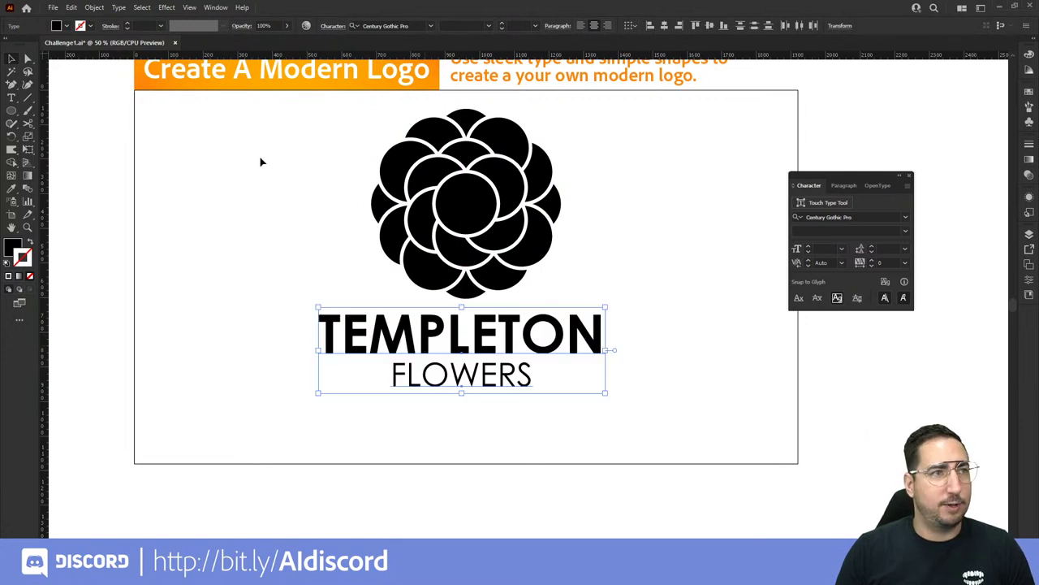
drag(246, 152, 687, 404)
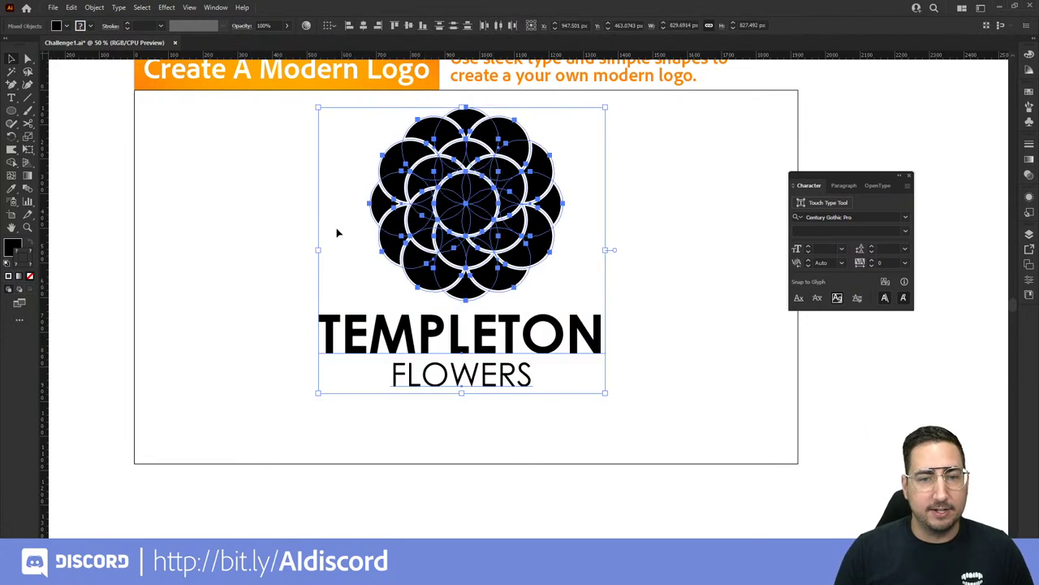
click(363, 26)
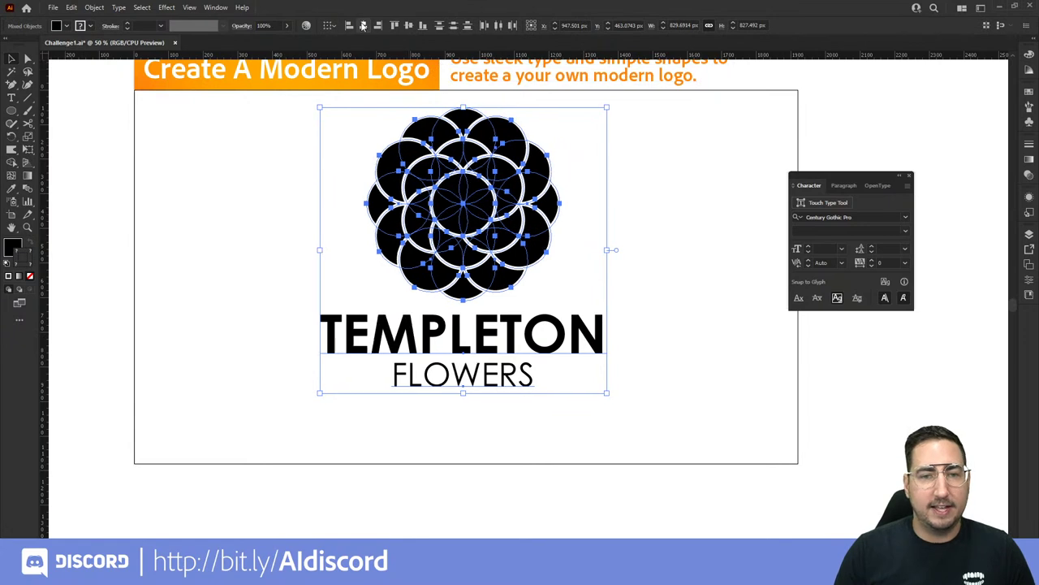
click(685, 278)
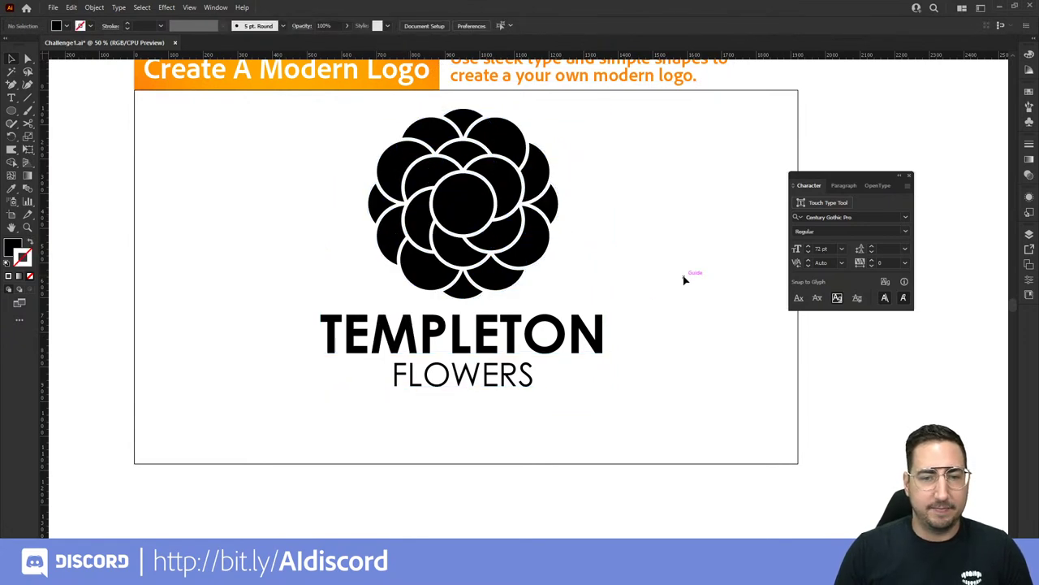
Step: Enlarge the wordmark to about 139% and move it further down
drag(646, 337, 516, 372)
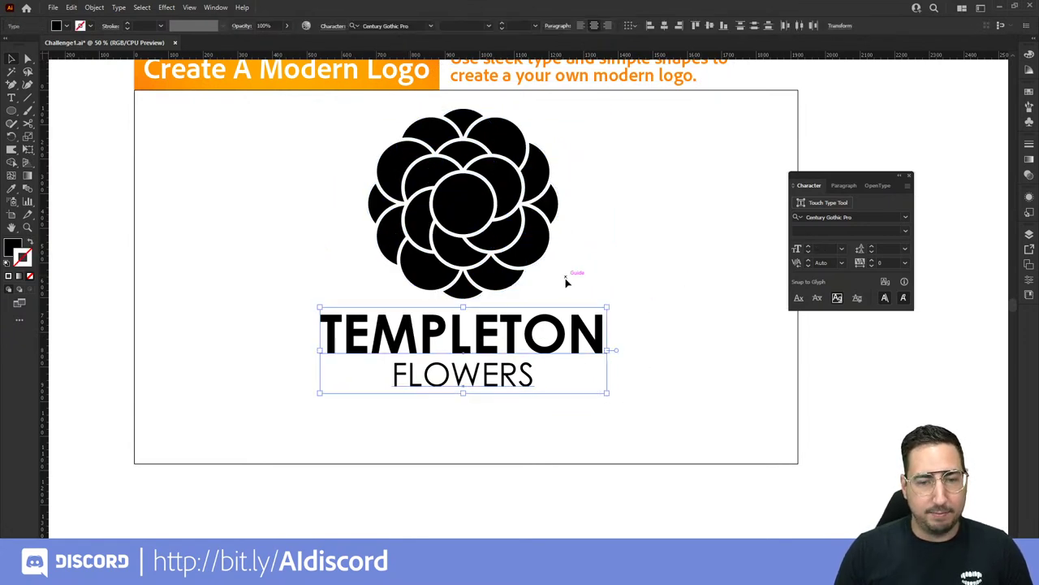
key(ctrl+shift+b)
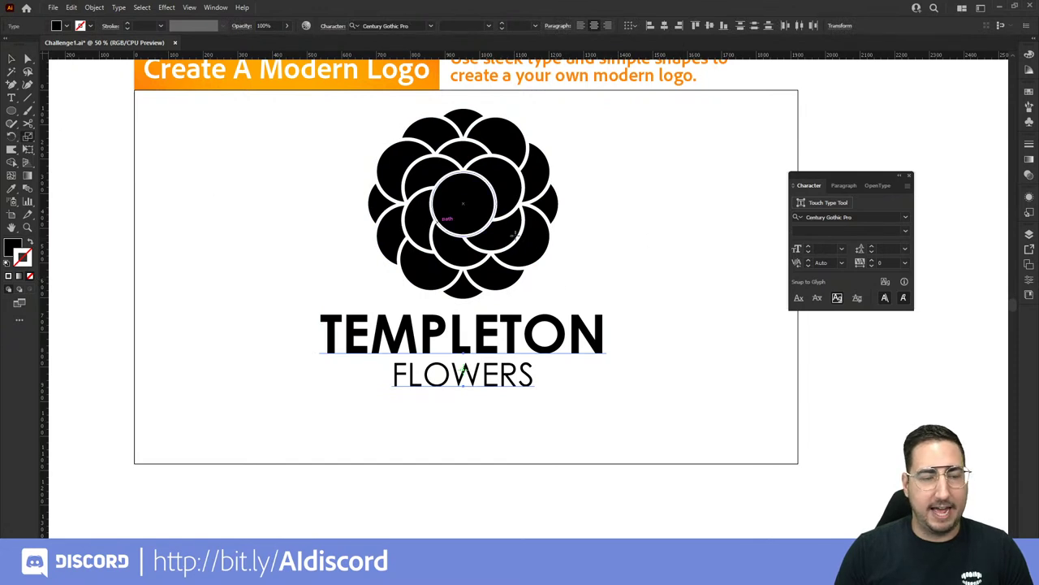
drag(607, 252, 659, 215)
key(v)
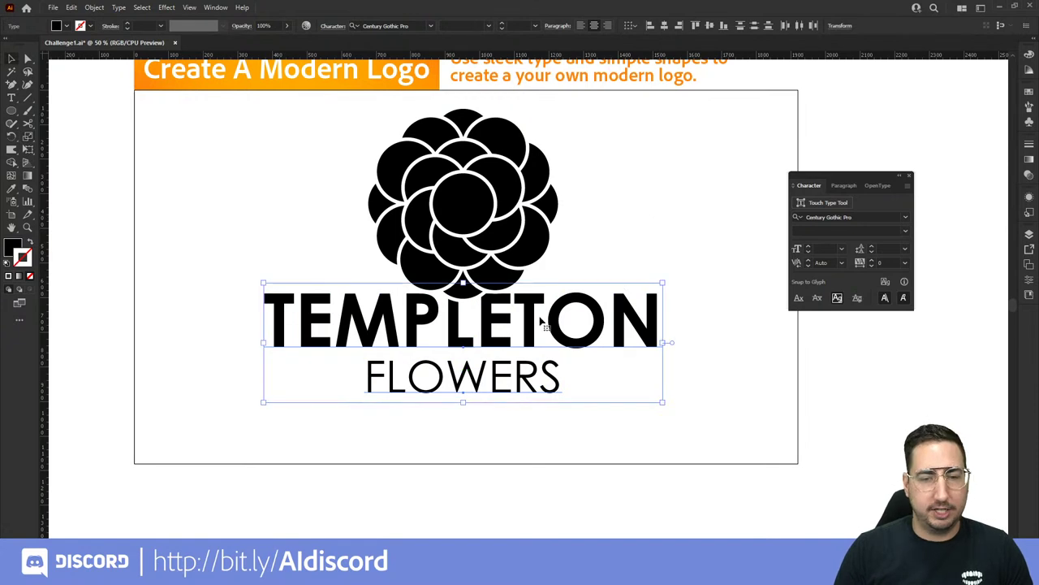
drag(540, 318, 539, 343)
click(635, 251)
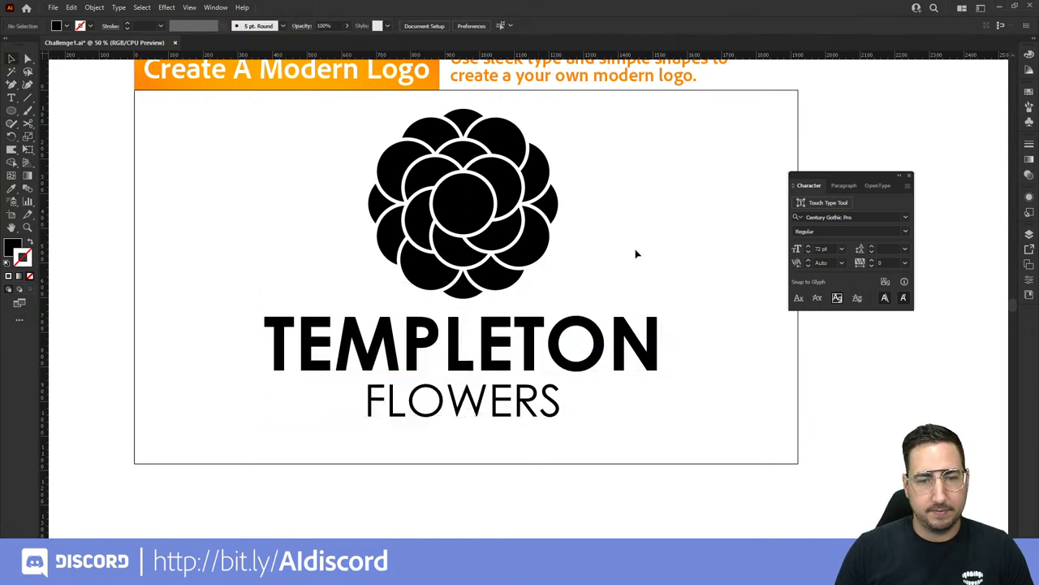
Step: Shrink both text lines to about 91% and nudge them up toward the flower
click(609, 344)
key(Return)
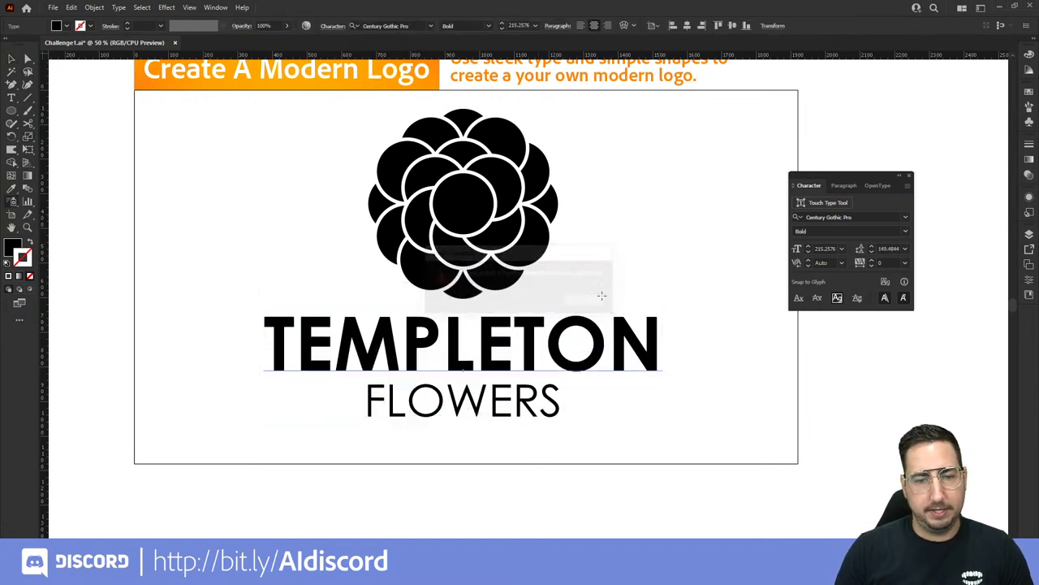
click(655, 319)
drag(604, 365, 497, 461)
key(s)
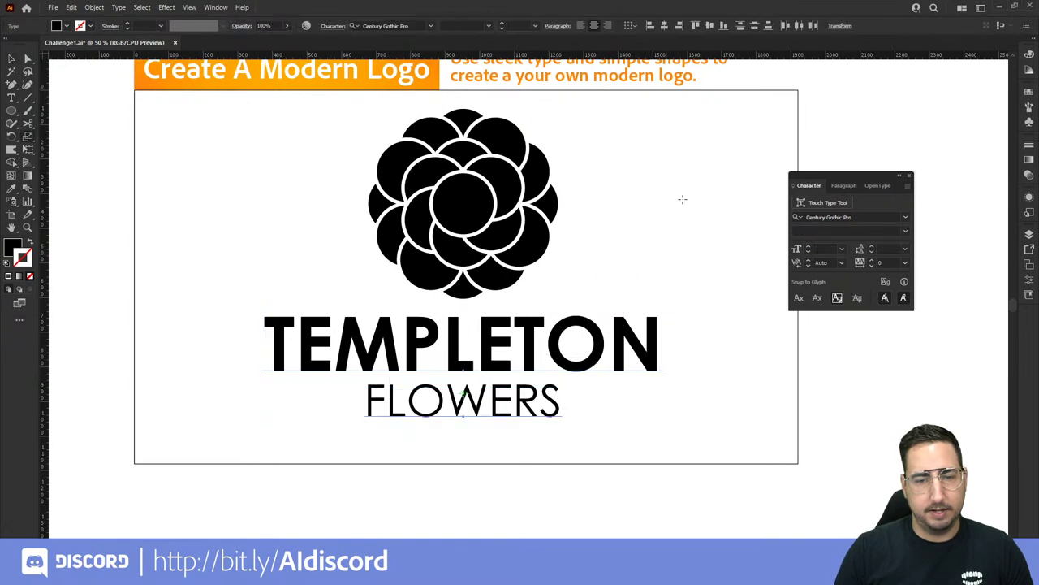
drag(682, 200, 656, 207)
key(shift+Up)
key(shift+Up)
key(shift+Up)
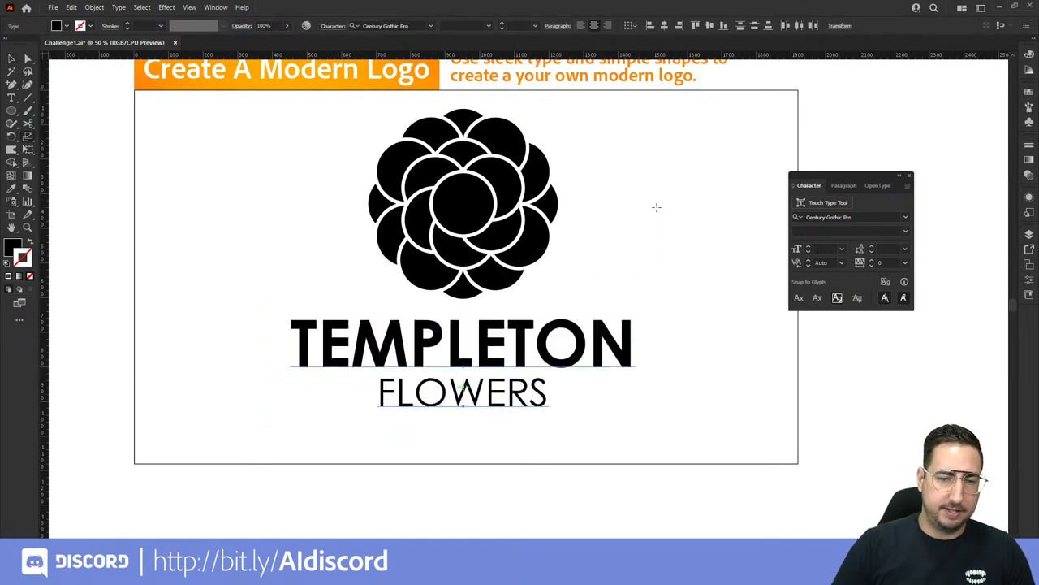
key(v)
Step: Group the flower with the wordmark, scale the logo to about 82%, and move it left
drag(658, 163, 258, 422)
key(a)
key(ctrl+g)
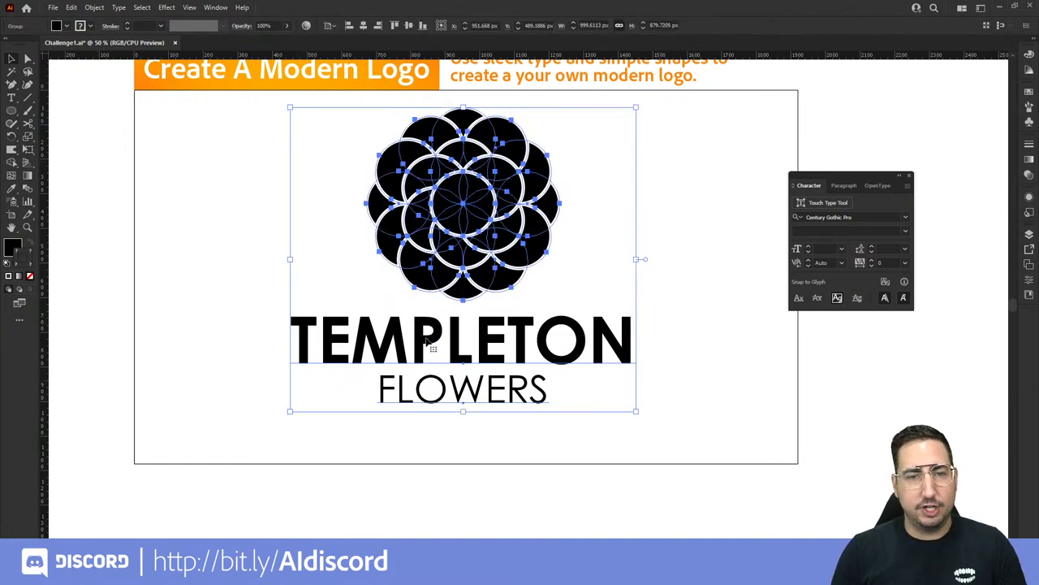
key(s)
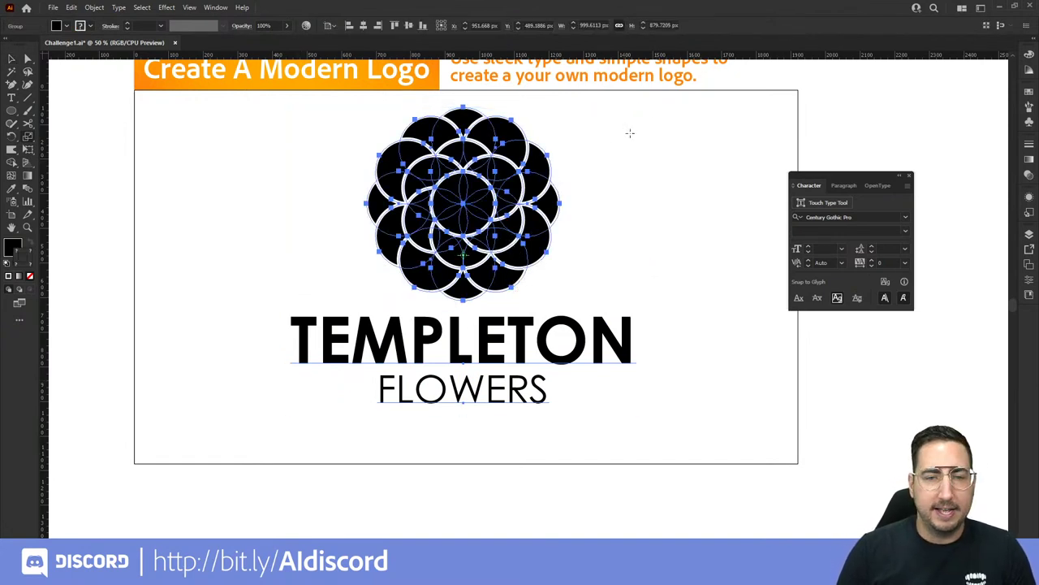
drag(629, 132, 609, 136)
key(v)
drag(488, 231, 354, 243)
click(596, 239)
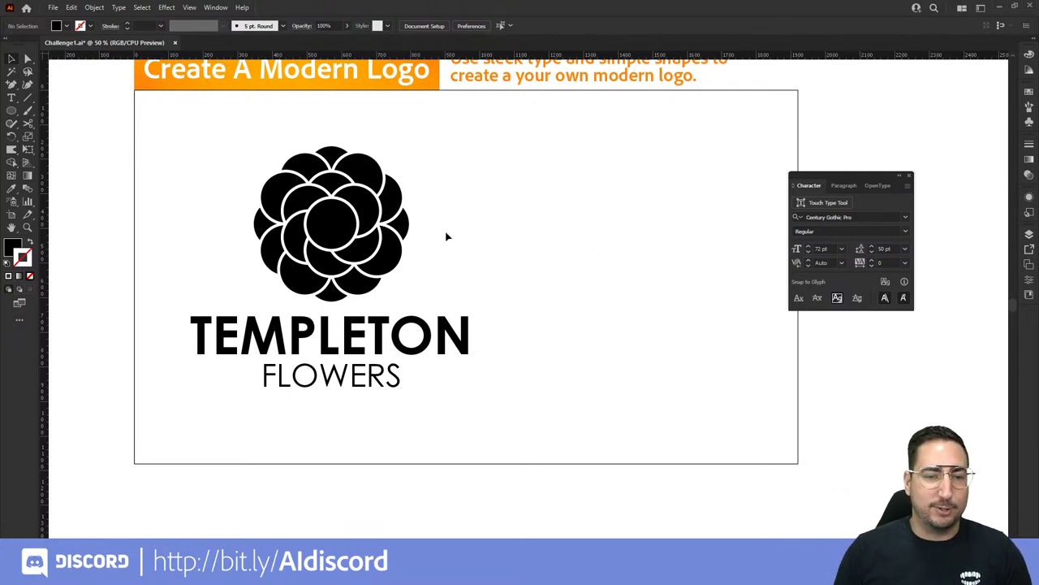
Step: Inspect the zoomed-in logo in Outline view, return to Preview, then open and close the shape tools list
key(ctrl+equal)
drag(534, 249, 438, 211)
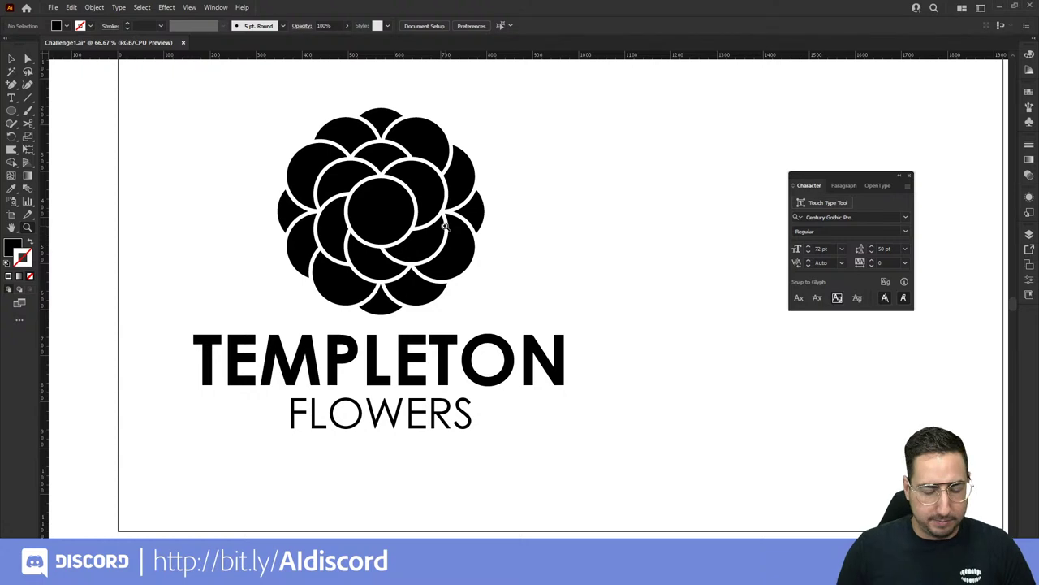
key(ctrl+y)
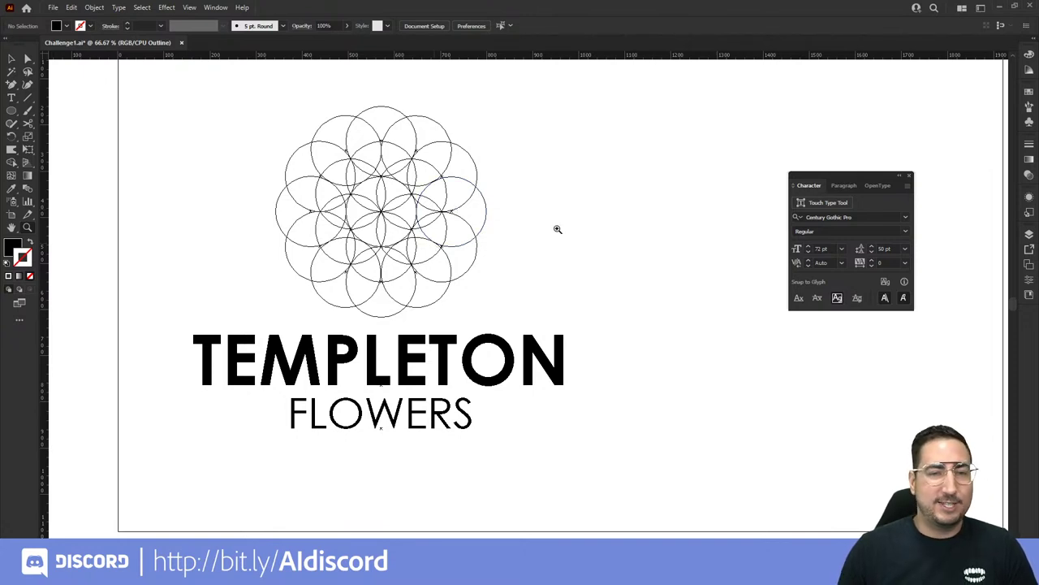
key(ctrl+y)
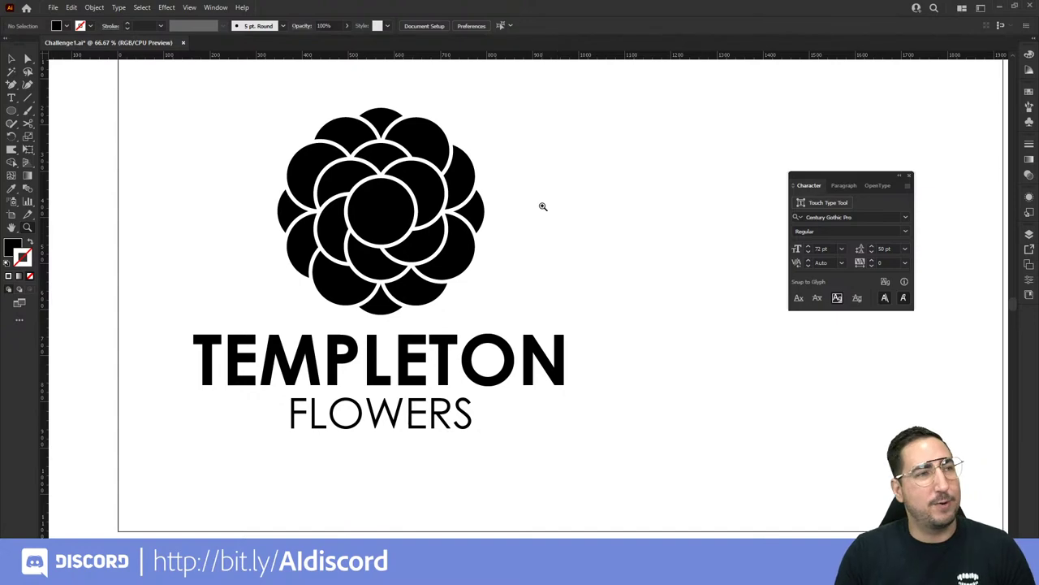
alt+click(485, 291)
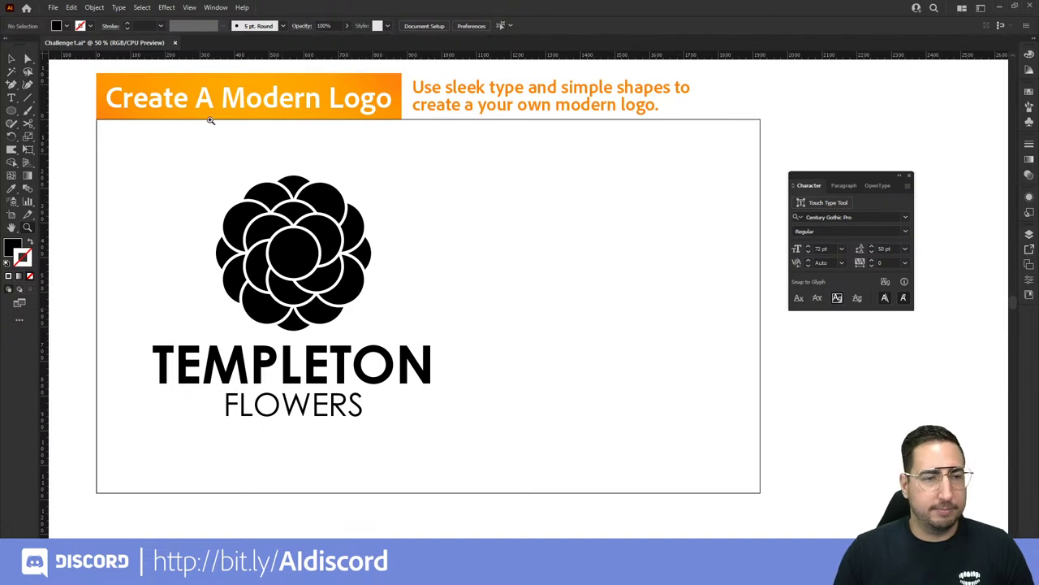
click(12, 118)
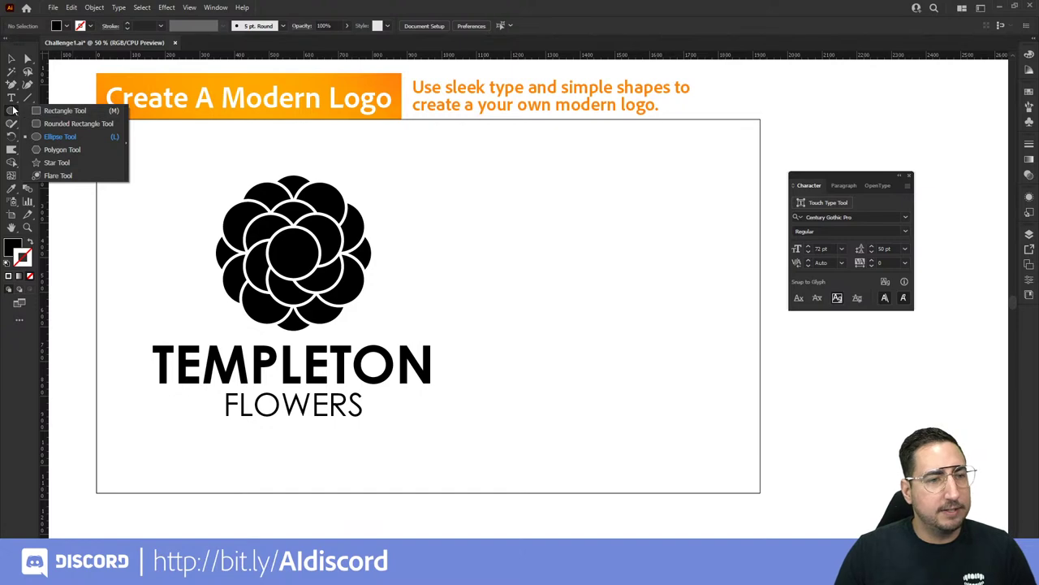
click(59, 137)
Step: Drag a copy of the black logo to the right, nudge the original left, and select the copy
key(v)
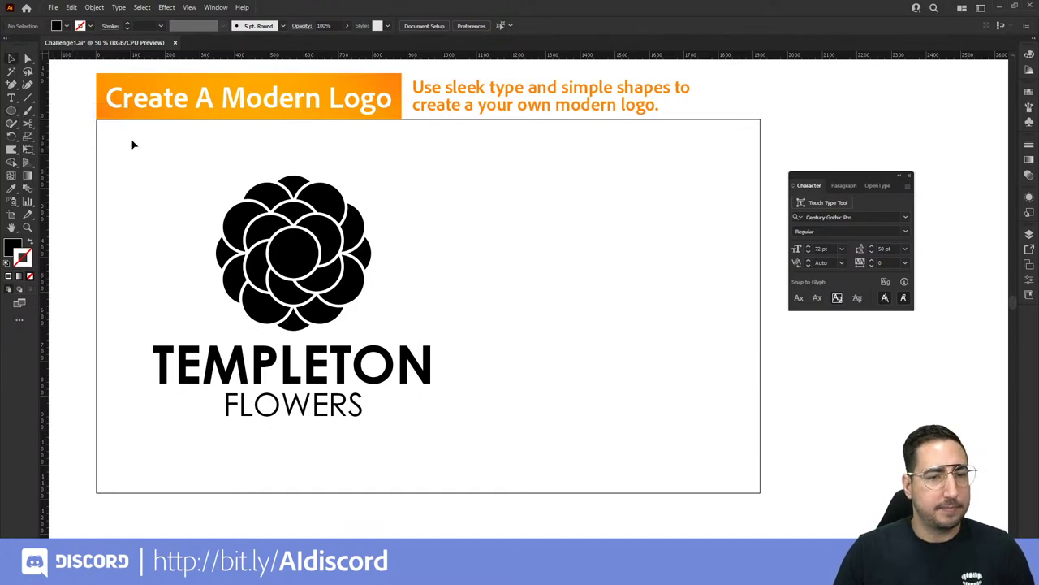
click(304, 242)
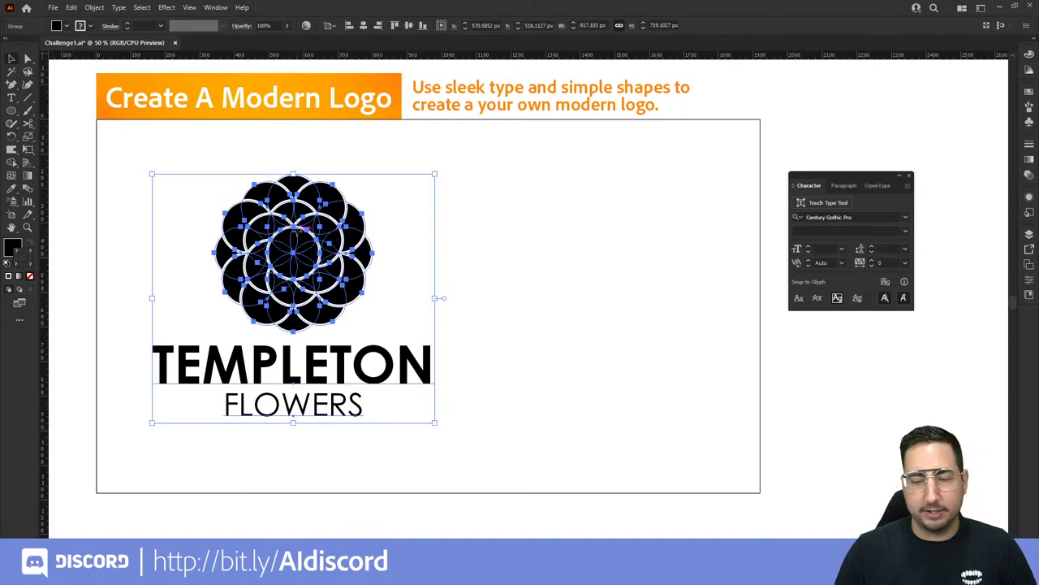
drag(300, 233, 596, 231)
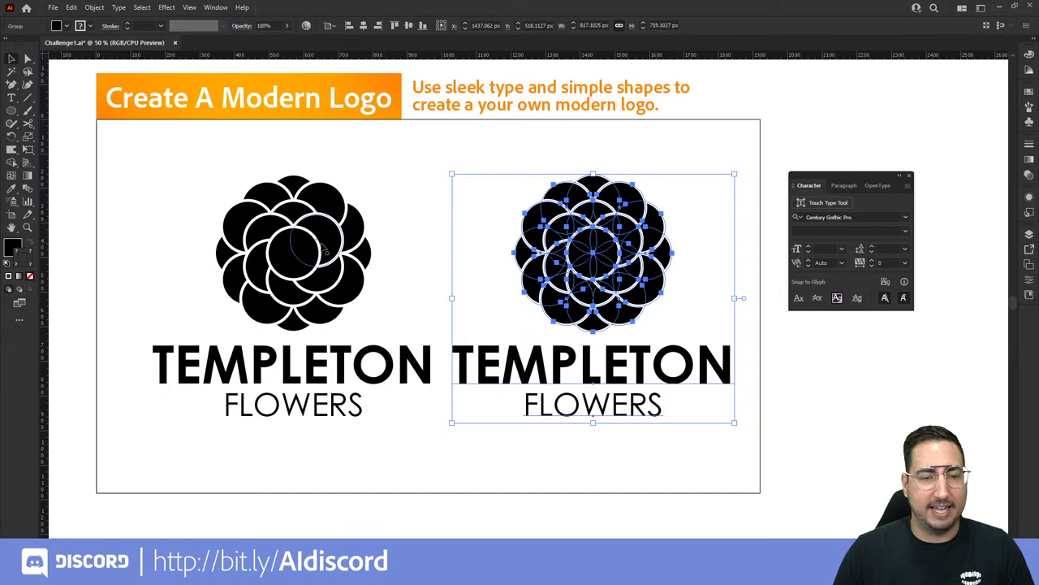
drag(369, 244, 340, 251)
click(474, 236)
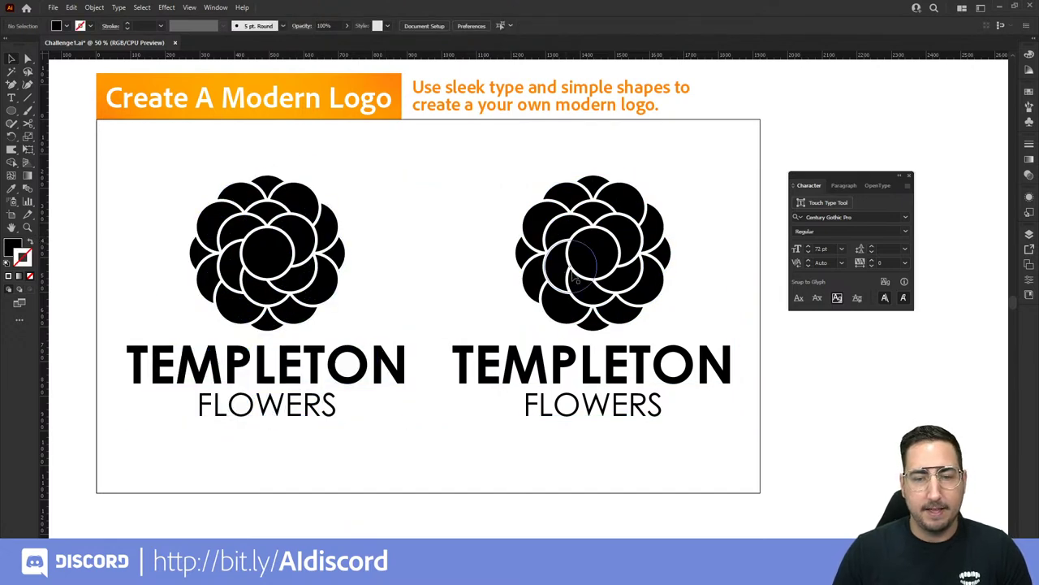
key(ctrl+=)
scroll(574, 362, up, 1)
scroll(574, 362, right, 1)
key(v)
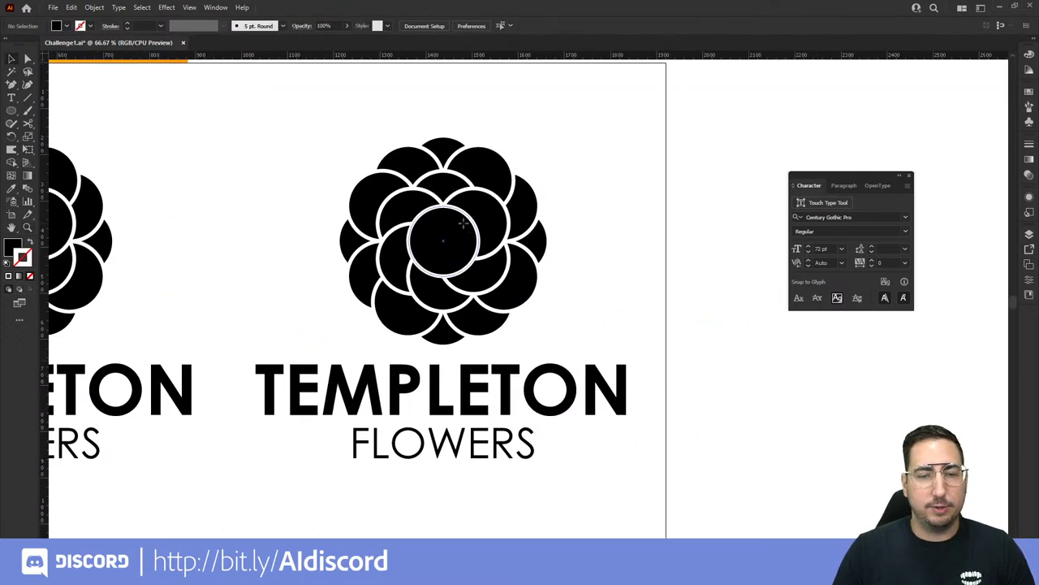
click(467, 226)
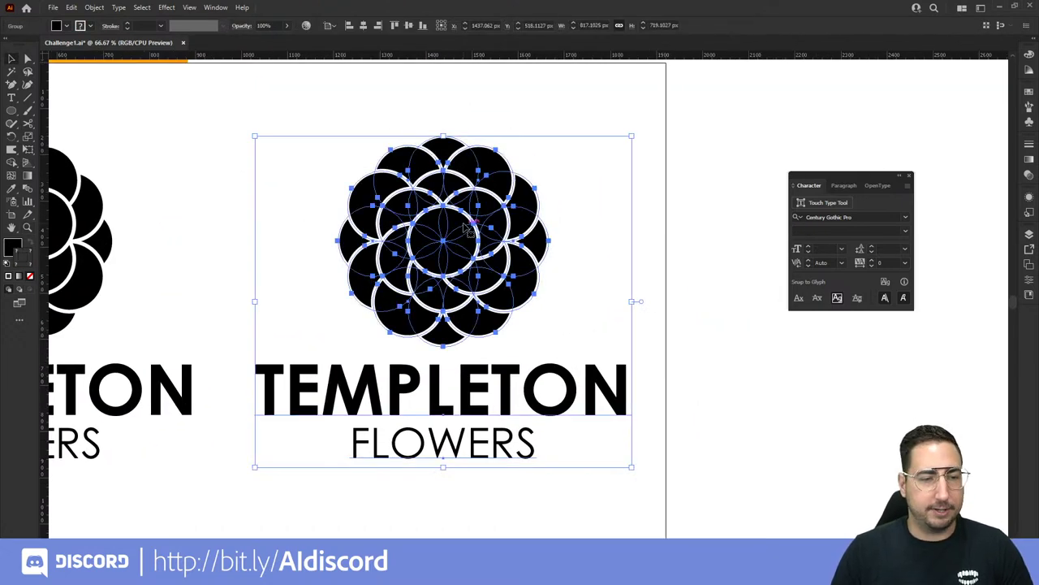
Step: Set the duplicate logo's fill to pink F993C6 in the Color Picker
click(14, 246)
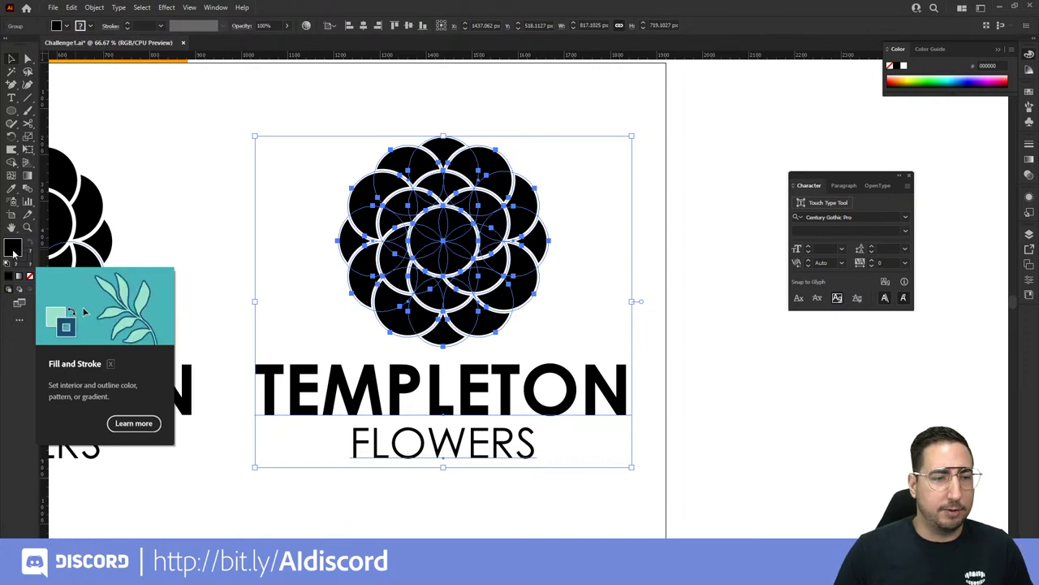
double_click(13, 251)
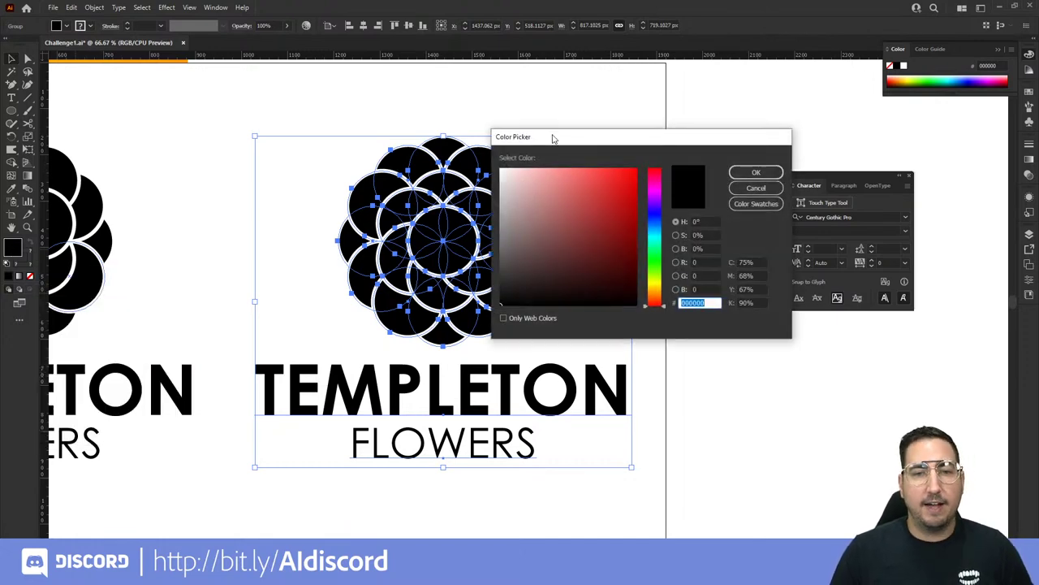
drag(553, 139, 599, 131)
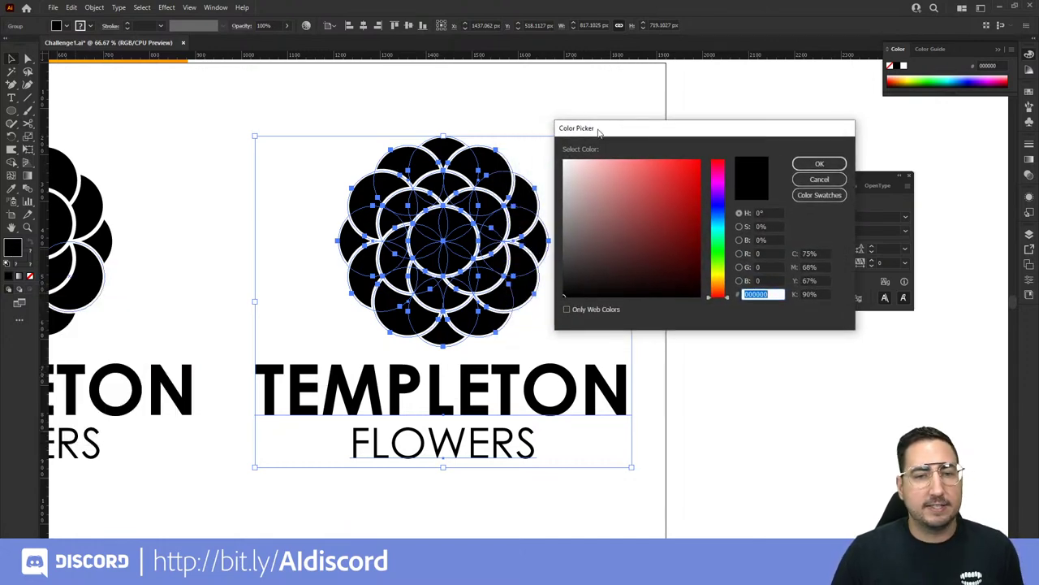
click(720, 184)
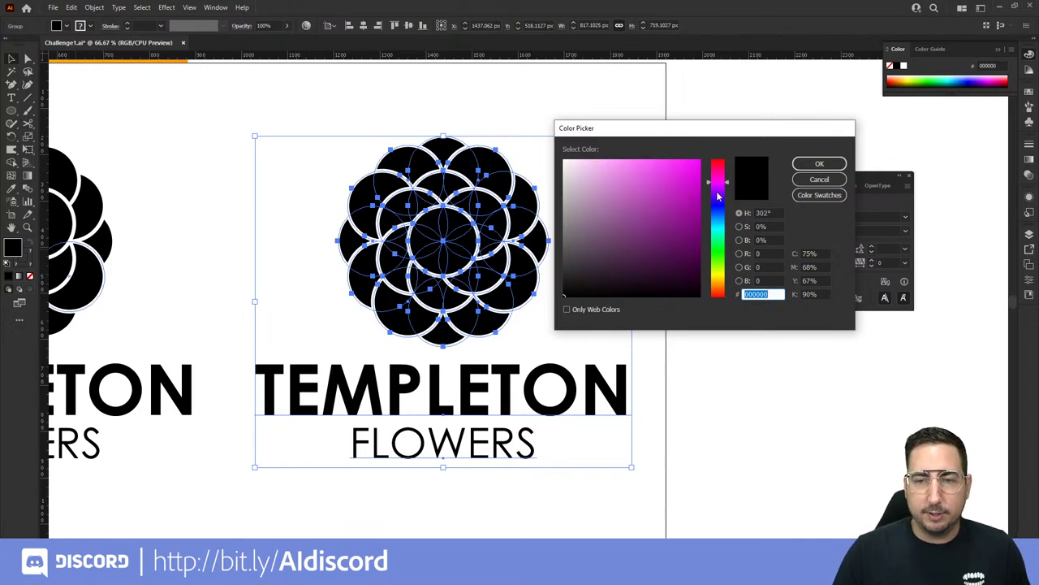
drag(720, 184, 719, 178)
click(627, 166)
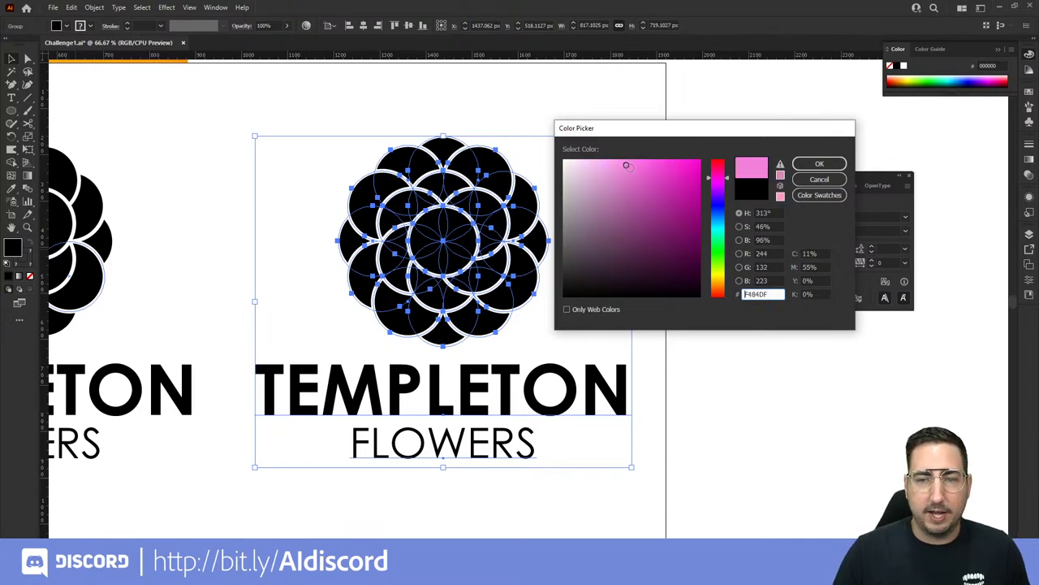
drag(626, 166, 619, 161)
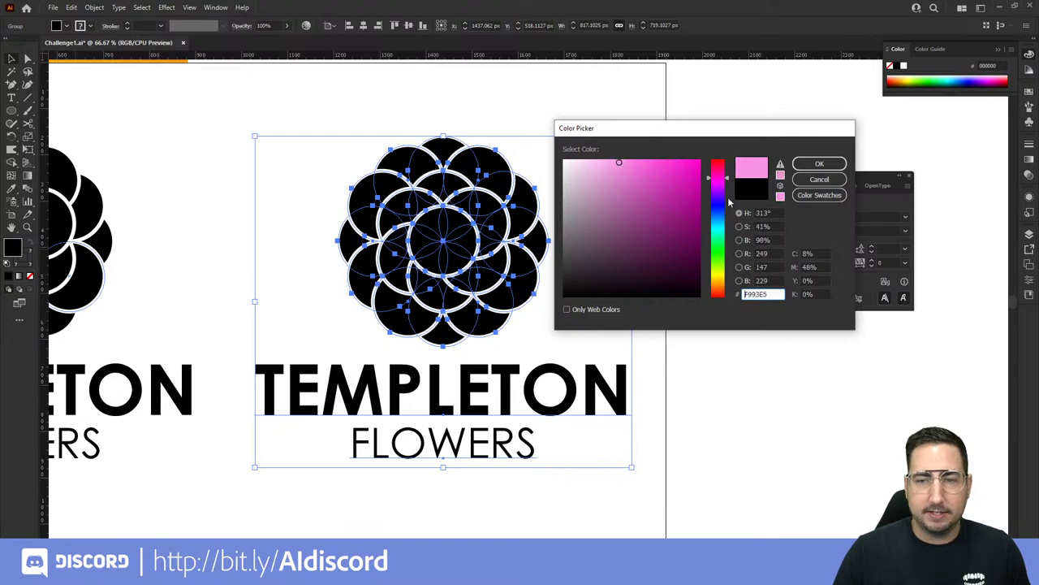
drag(724, 178, 719, 172)
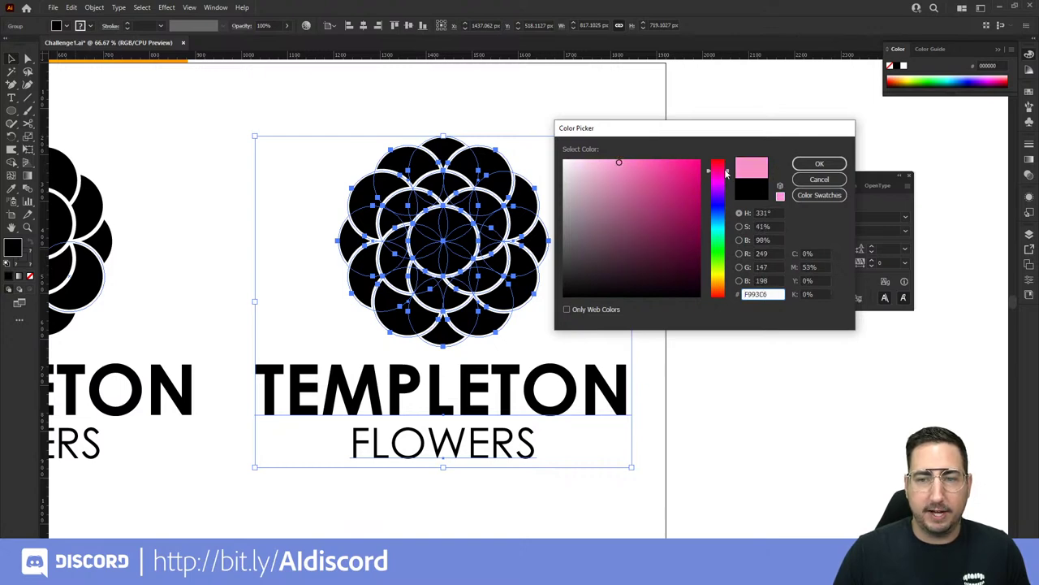
click(818, 165)
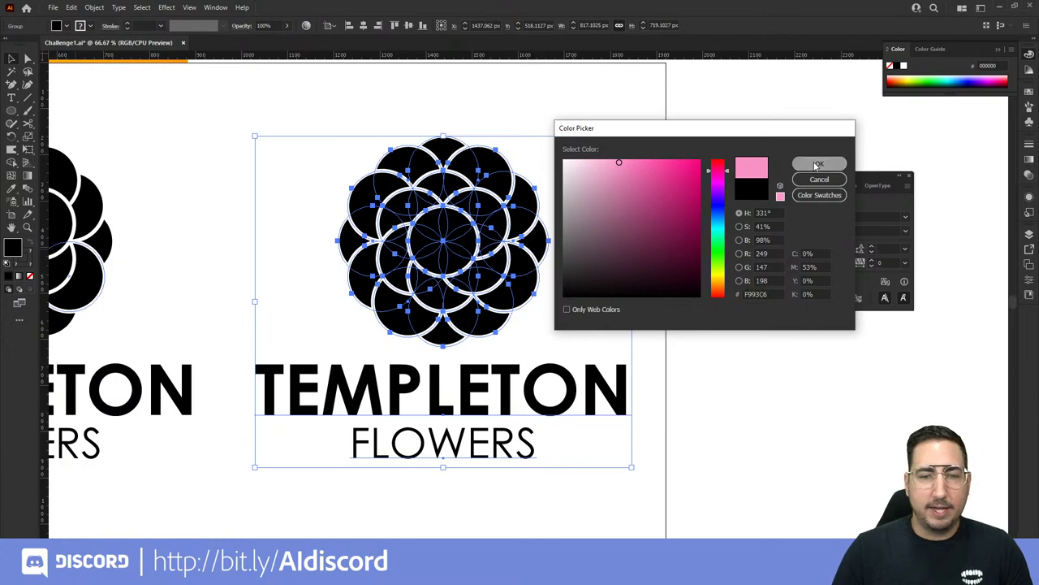
click(692, 148)
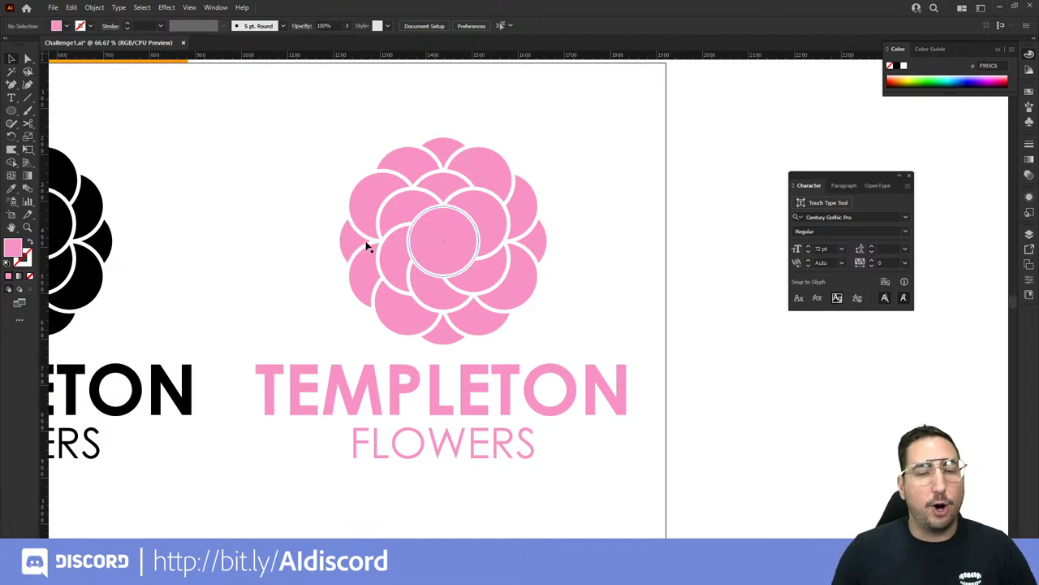
Step: Ungroup the pink logo copy via the context menu and clear the selection
click(469, 242)
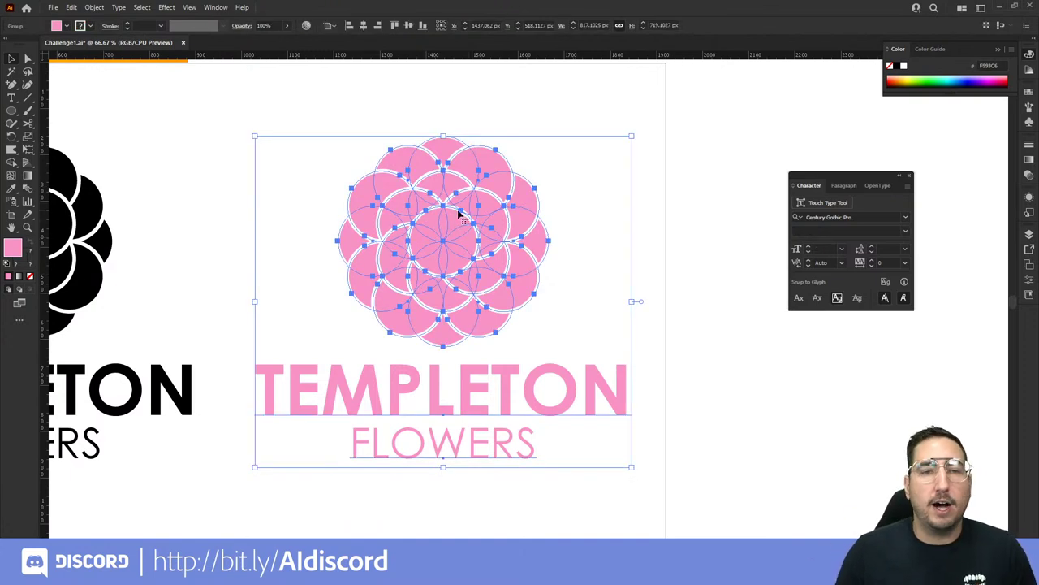
right_click(460, 205)
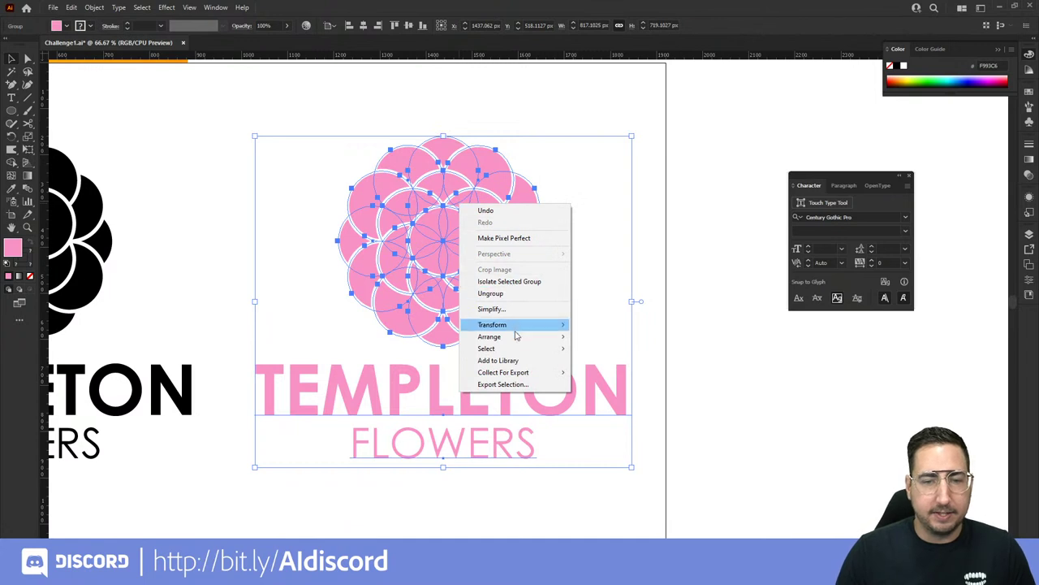
click(494, 293)
click(682, 241)
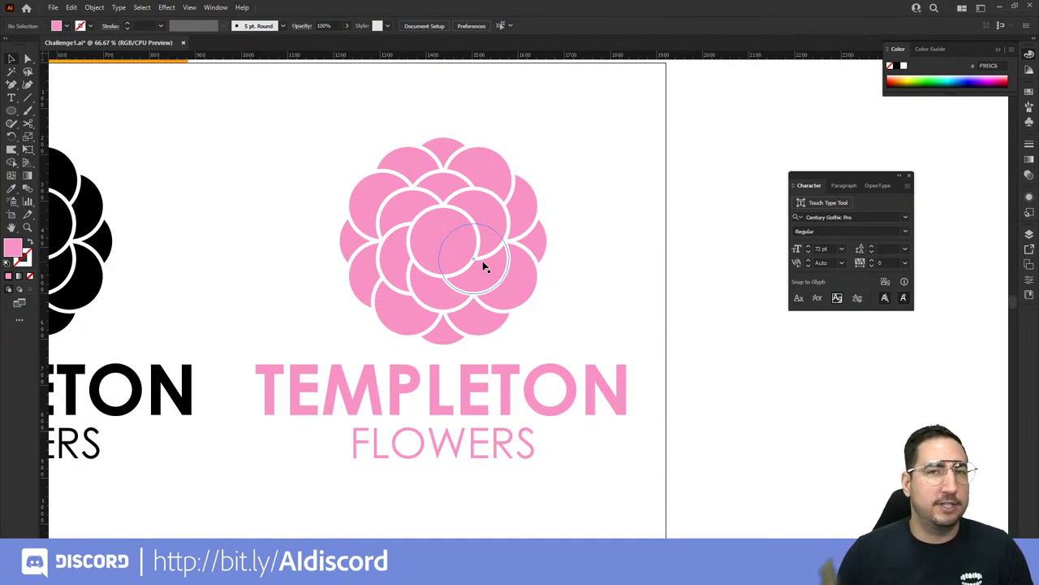
Step: Select six alternate petal circles of the pink flower with Direct Selection
click(28, 60)
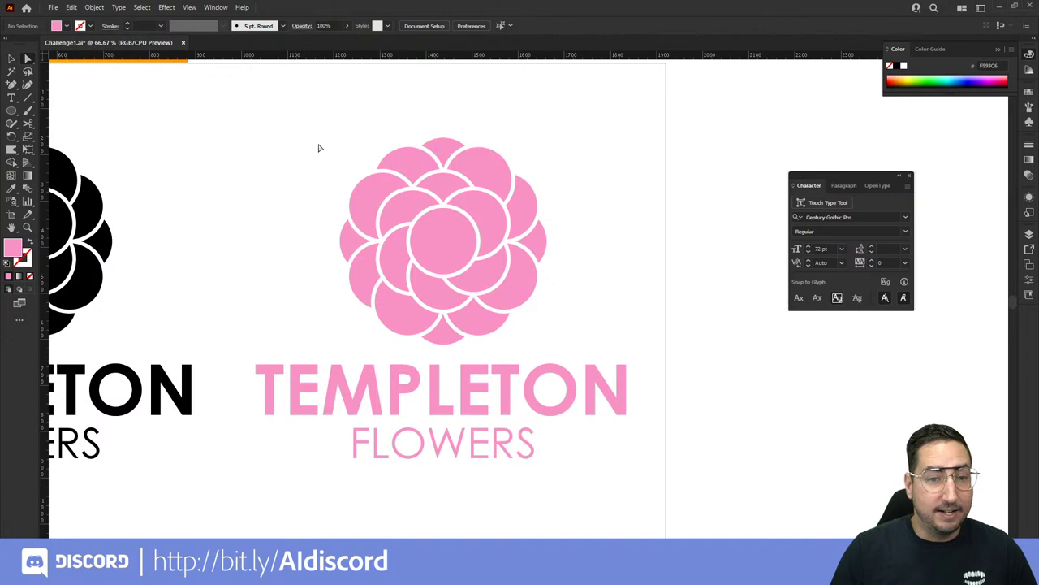
click(400, 209)
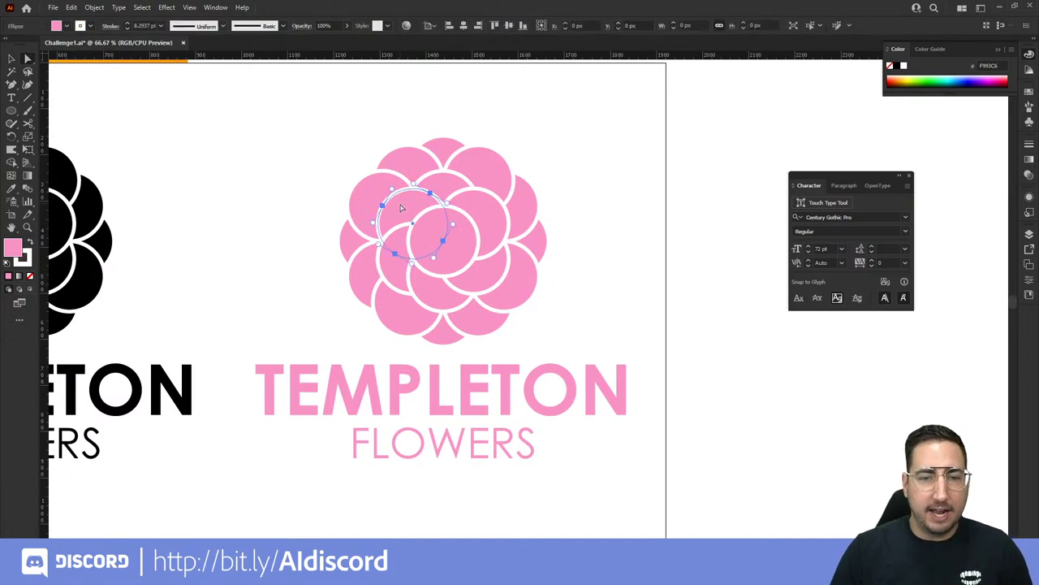
shift+click(485, 277)
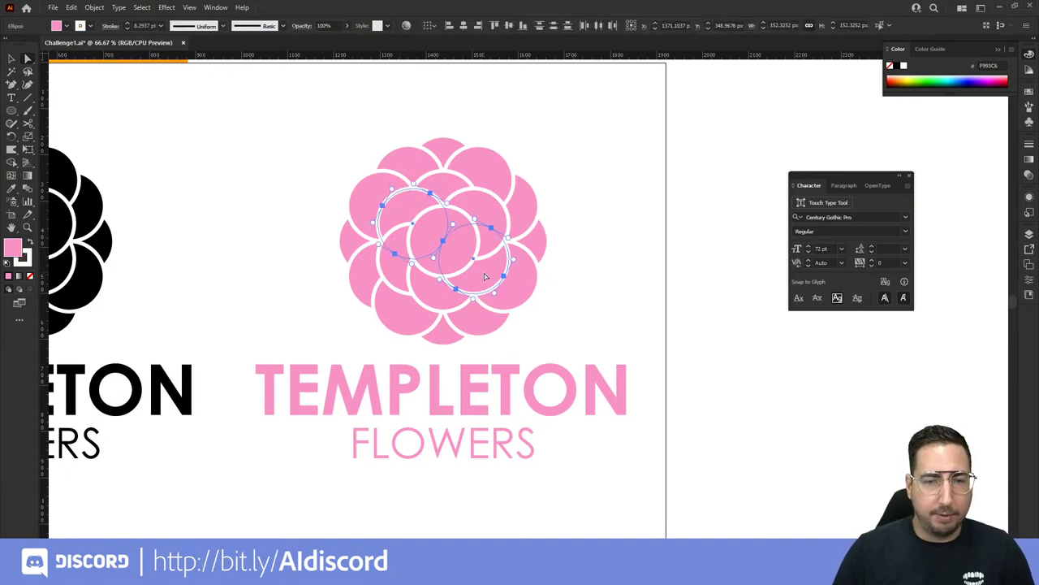
shift+click(442, 155)
shift+click(524, 211)
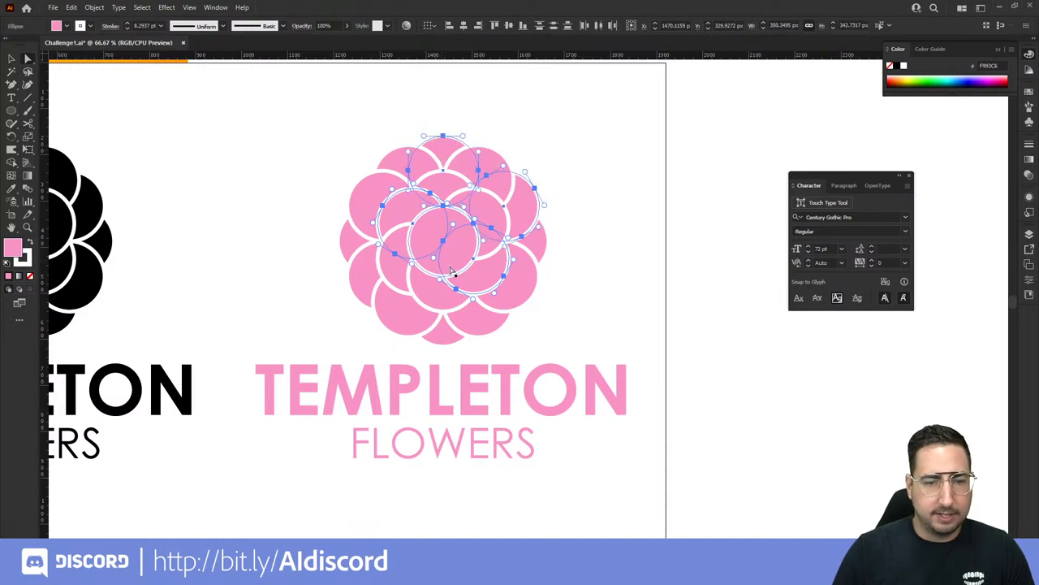
shift+click(409, 320)
shift+click(346, 243)
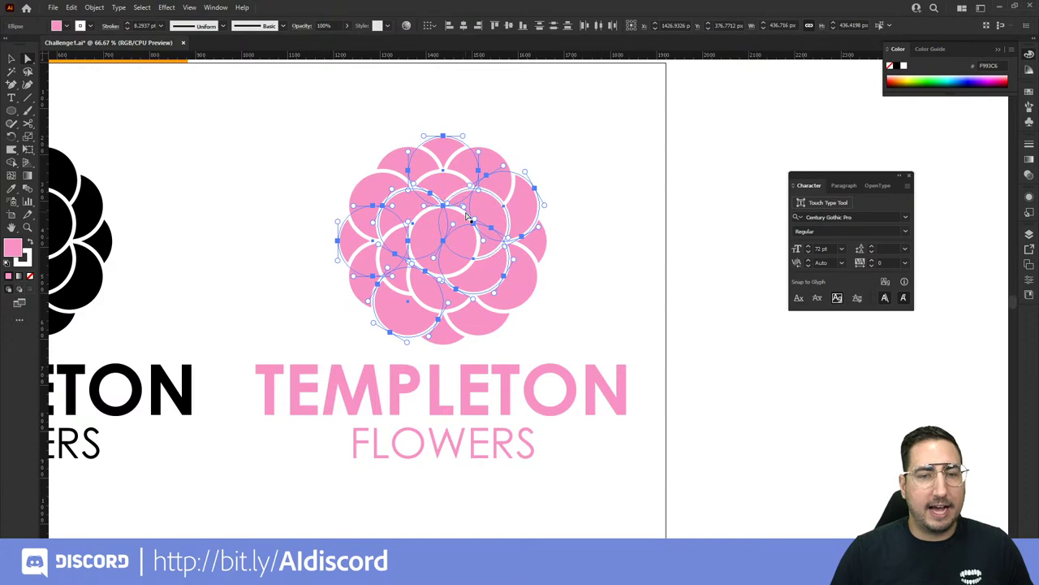
Step: Zoom in on the pink flower and clear the petal selection
key(z)
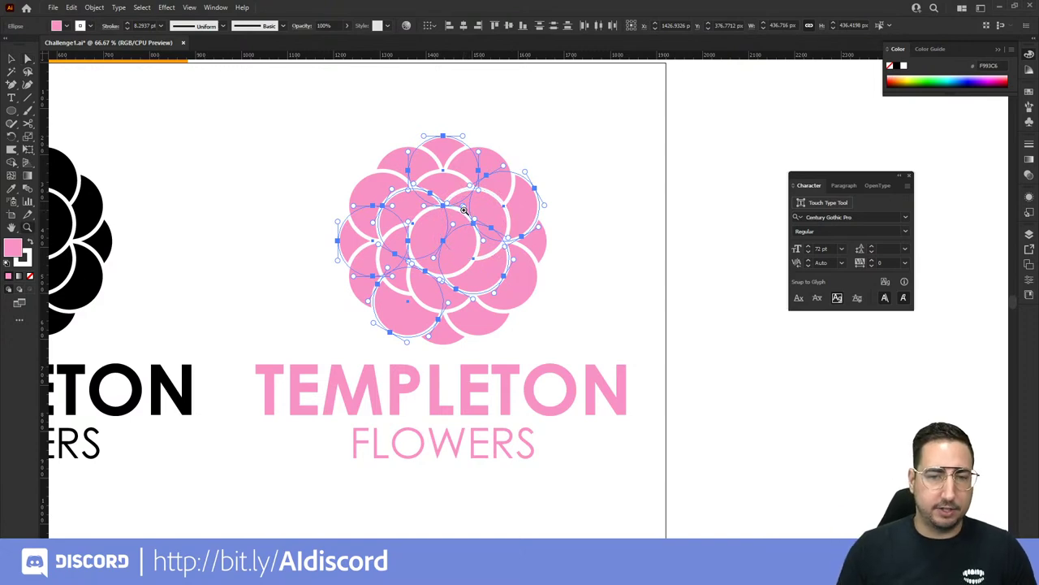
click(465, 214)
click(465, 214)
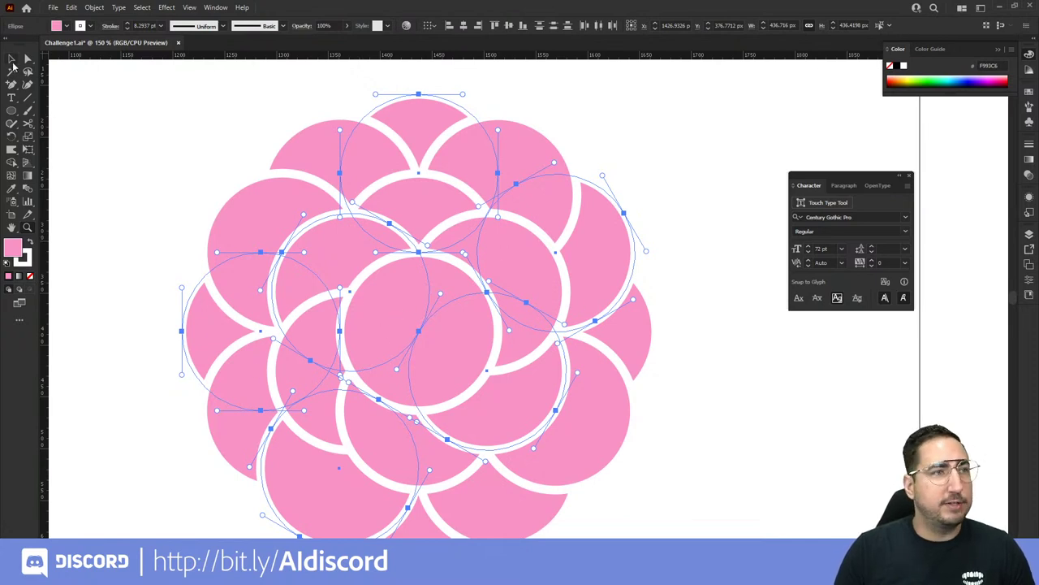
click(12, 60)
click(139, 139)
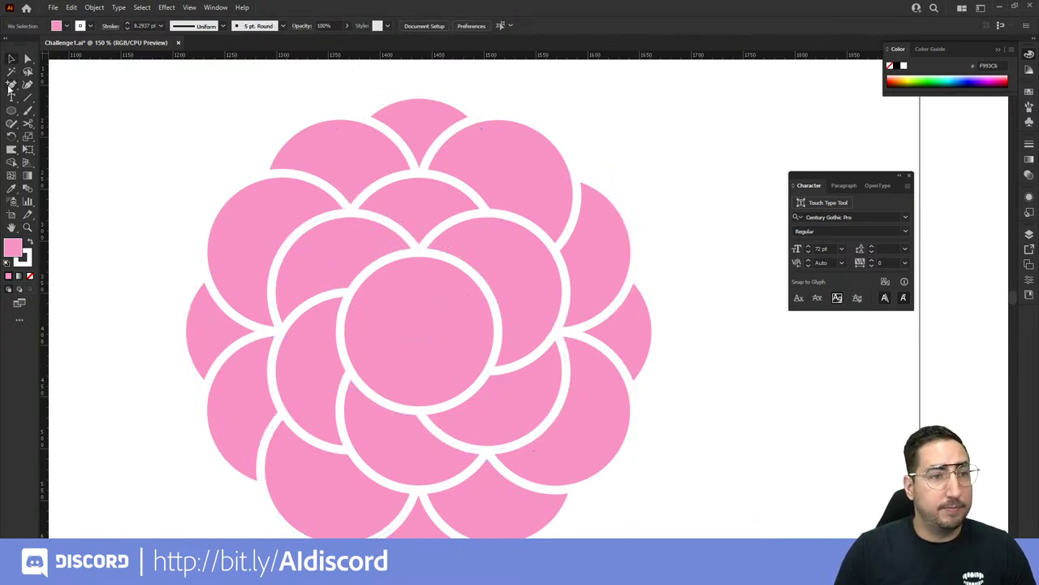
click(421, 138)
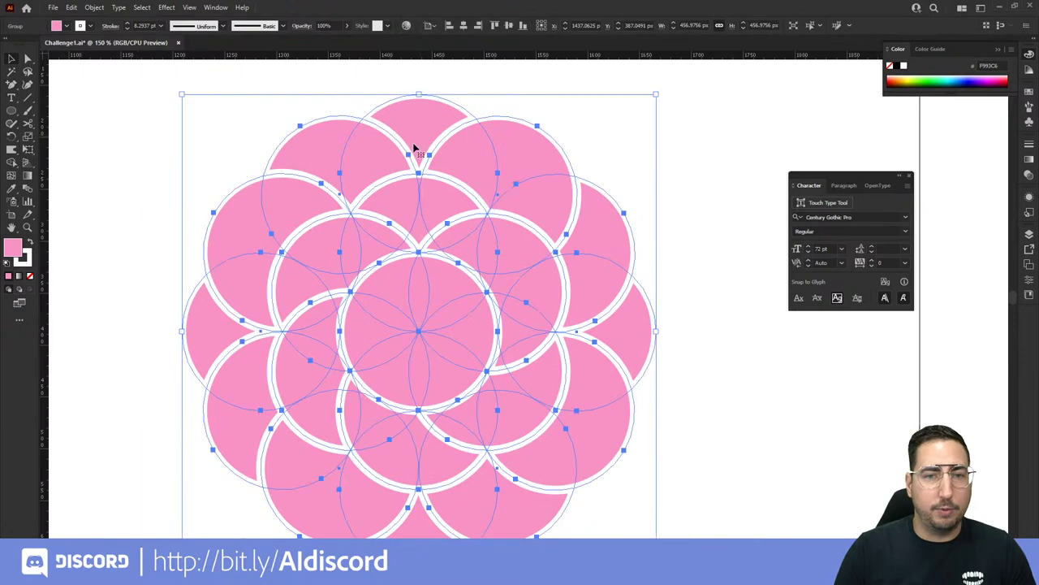
click(90, 104)
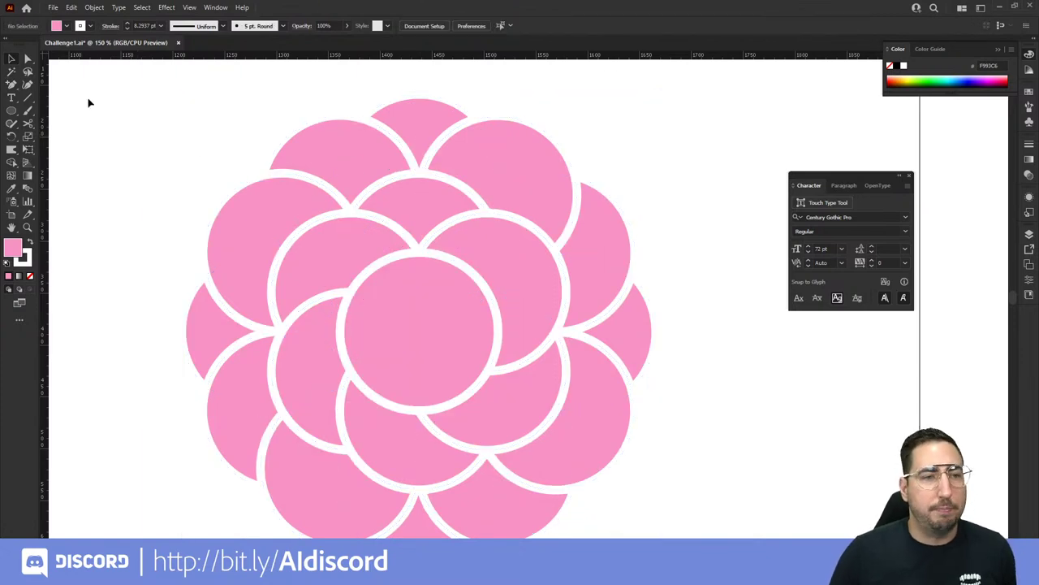
Step: Reselect the alternate petal circles and bring up their fill Color Picker
click(420, 135)
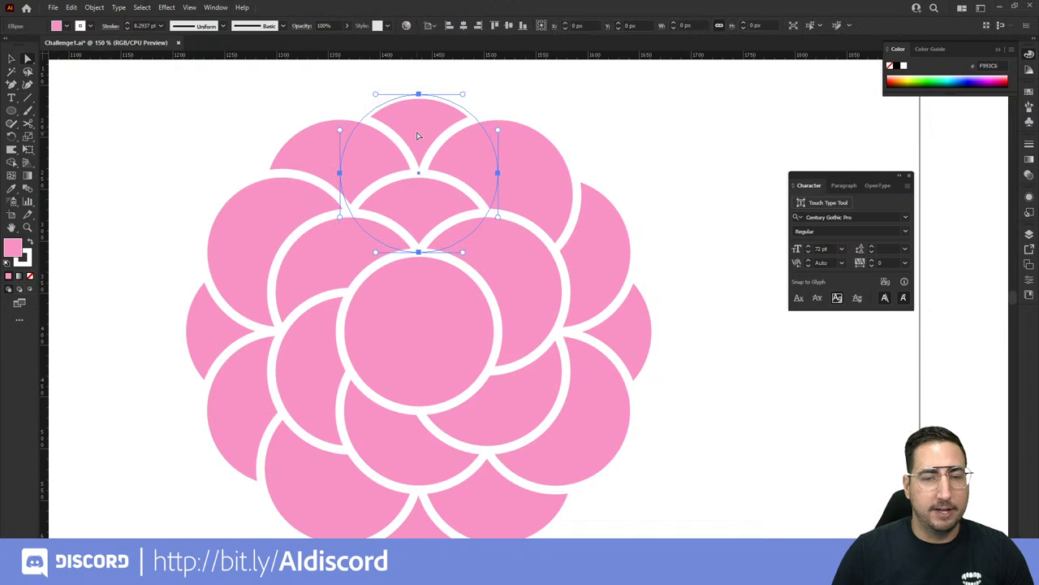
shift+click(600, 284)
shift+click(396, 446)
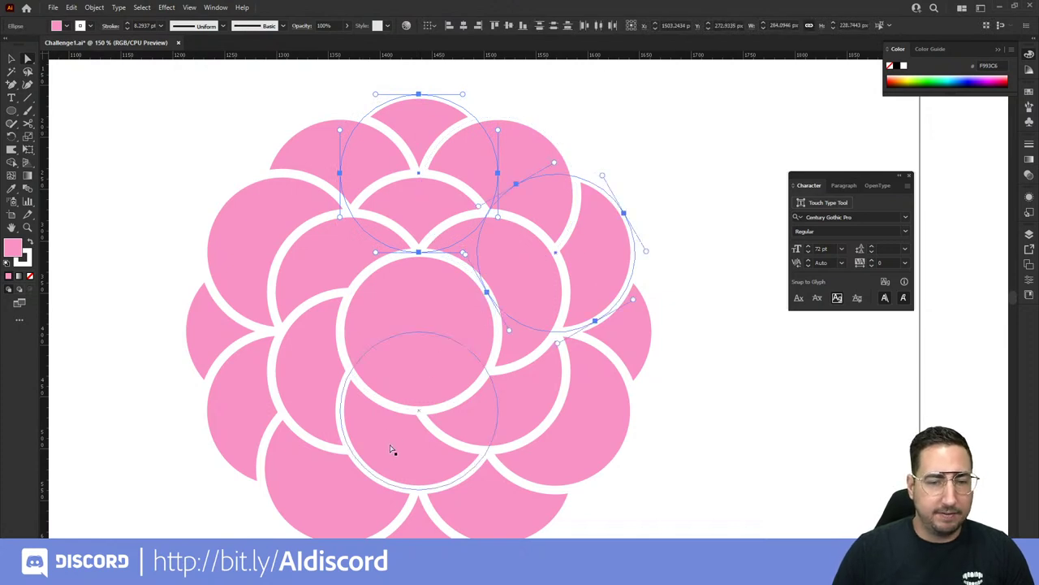
shift+click(320, 267)
shift+click(244, 401)
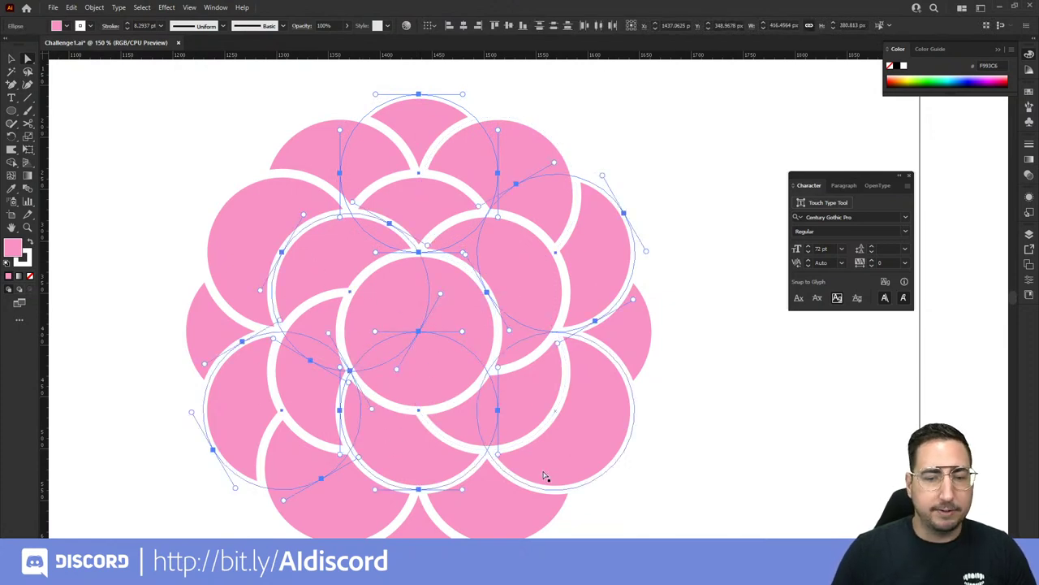
shift+click(584, 441)
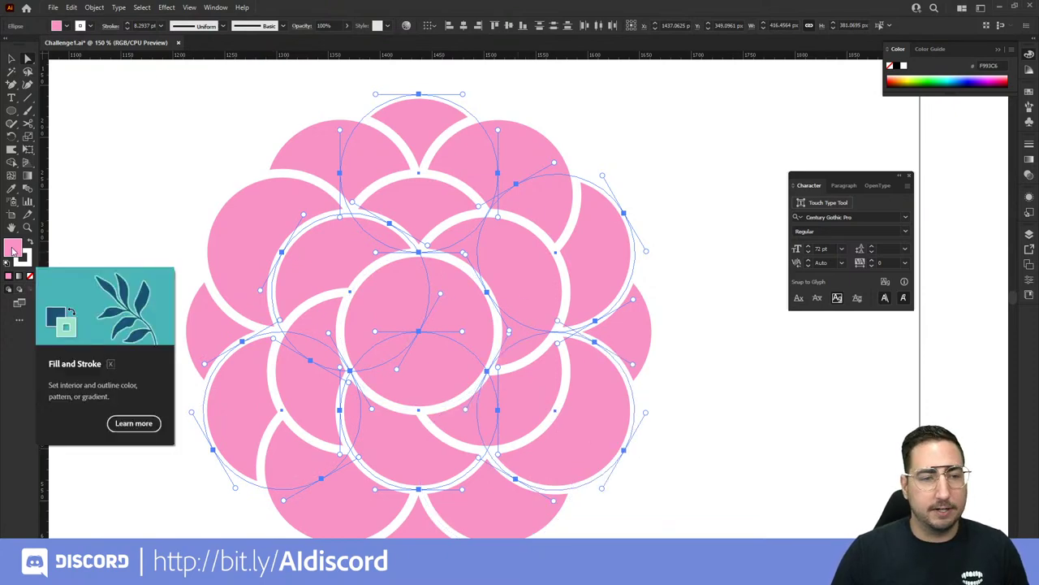
double_click(13, 250)
Step: Fill the selected petals with dark pink DD62A6 and deselect them
click(640, 176)
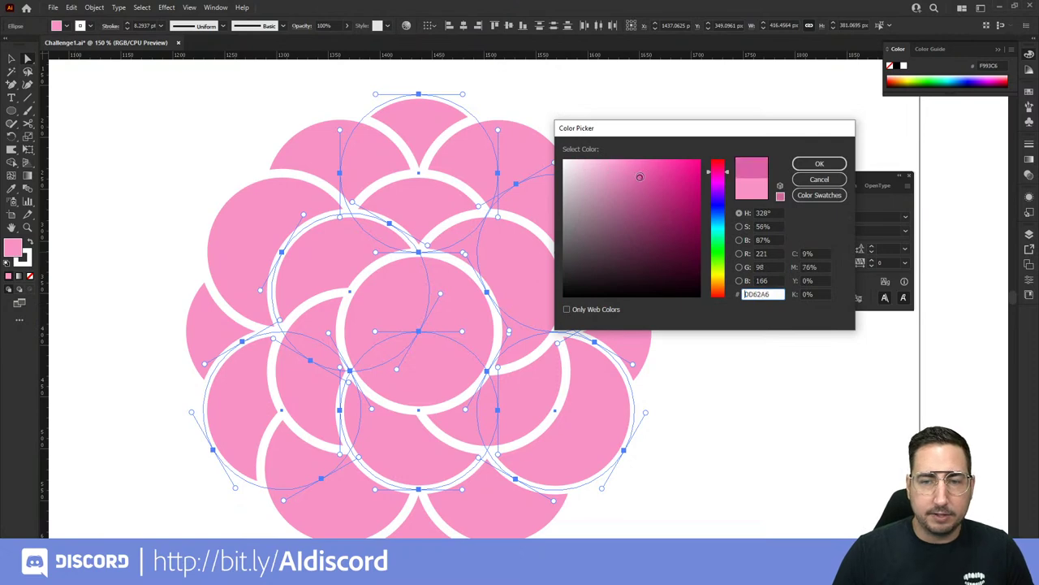
click(814, 164)
click(693, 122)
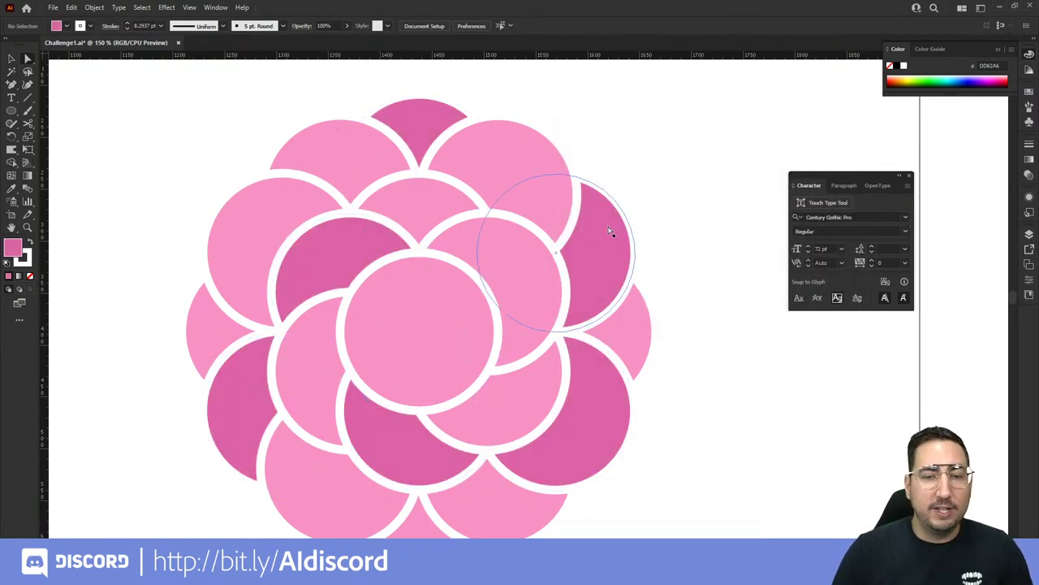
Step: Eyedropper the dark pink DD62A6 onto another light pink petal, then zoom out
click(527, 281)
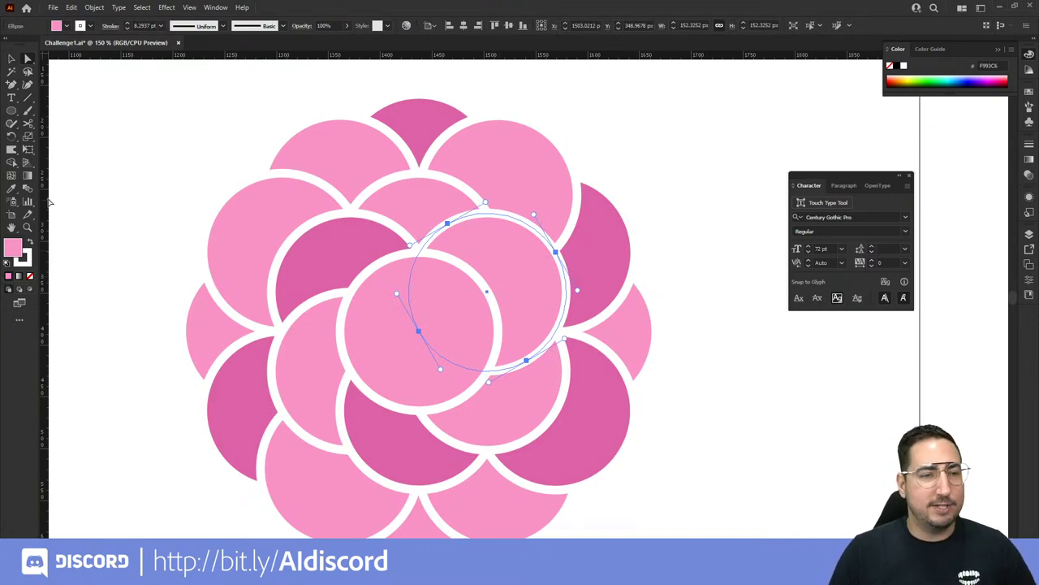
click(11, 190)
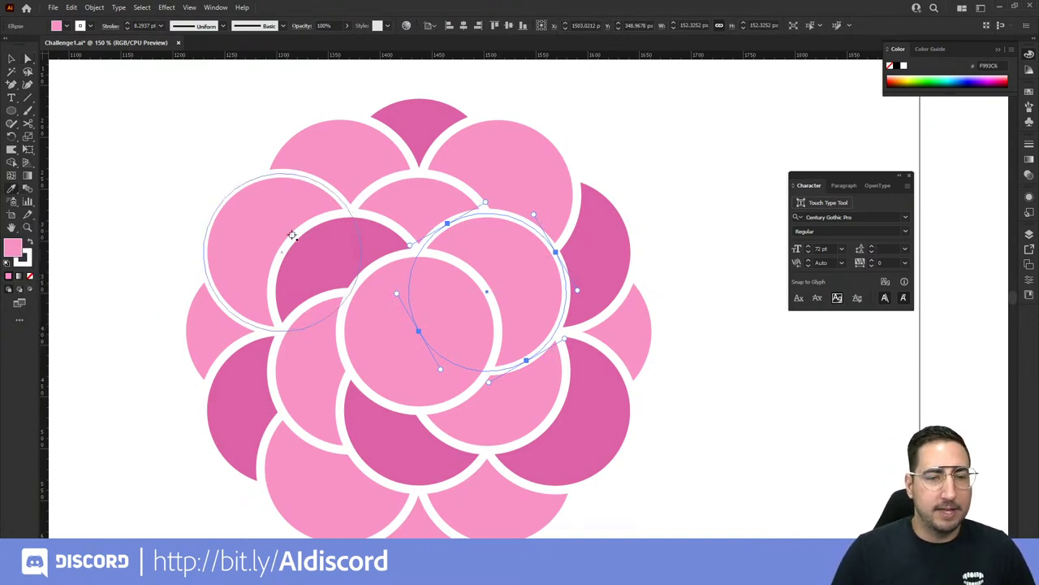
click(332, 240)
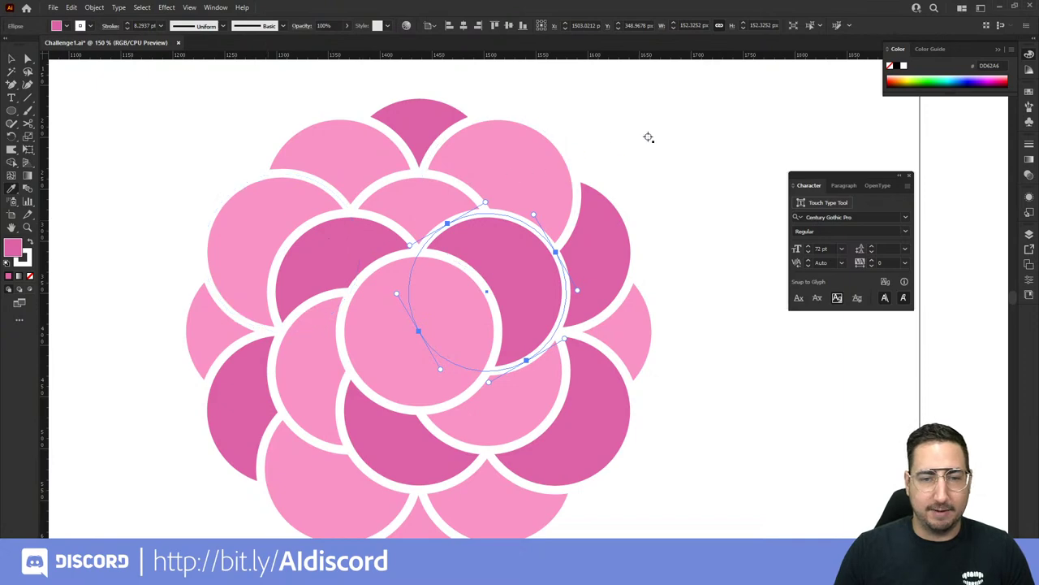
key(ctrl+shift+a)
alt+click(501, 333)
Step: Zoom out to show both logos and select the pink FLOWERS text
alt+click(493, 348)
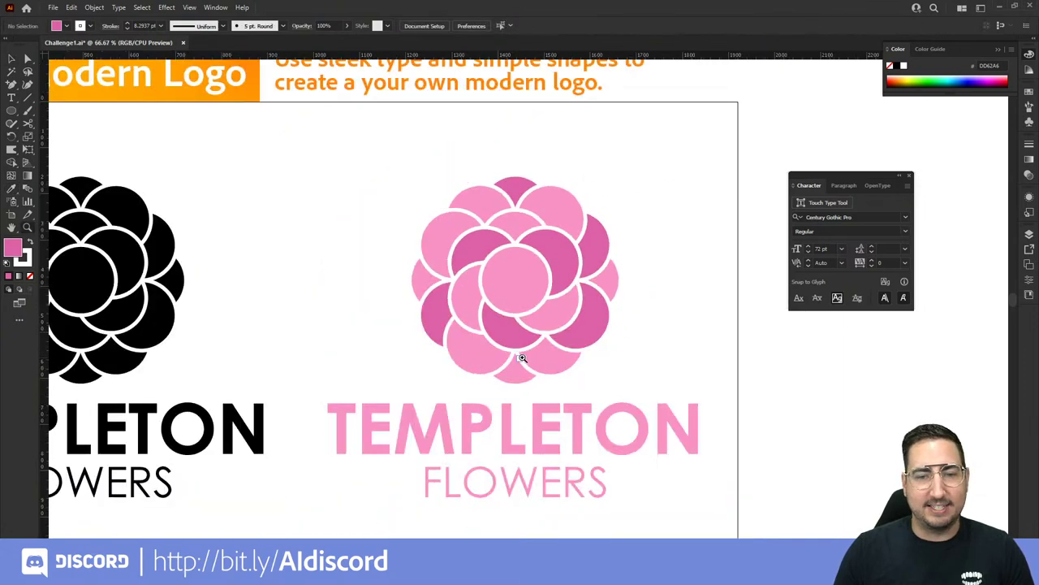
alt+click(522, 357)
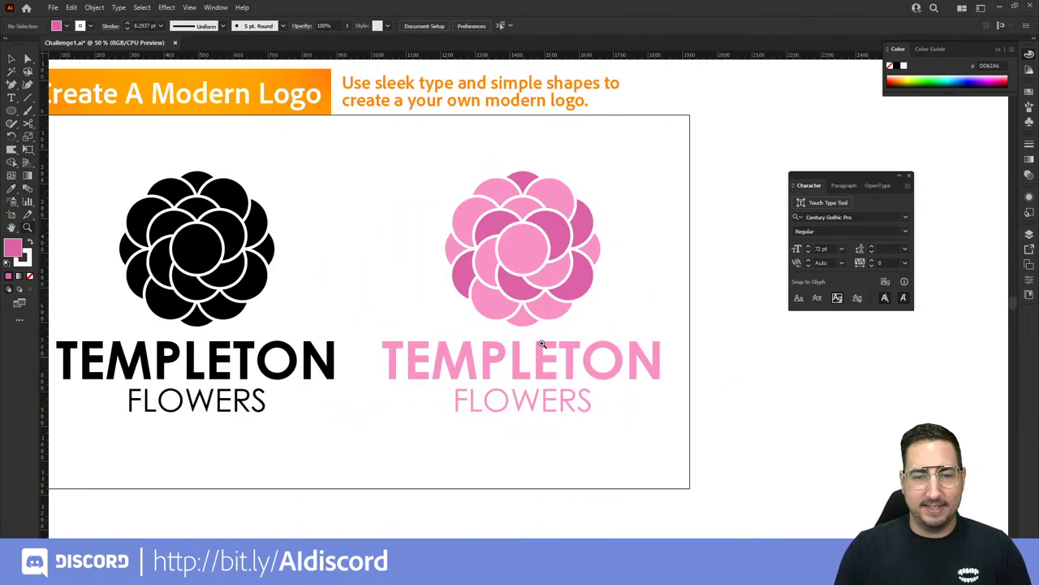
key(a)
click(524, 322)
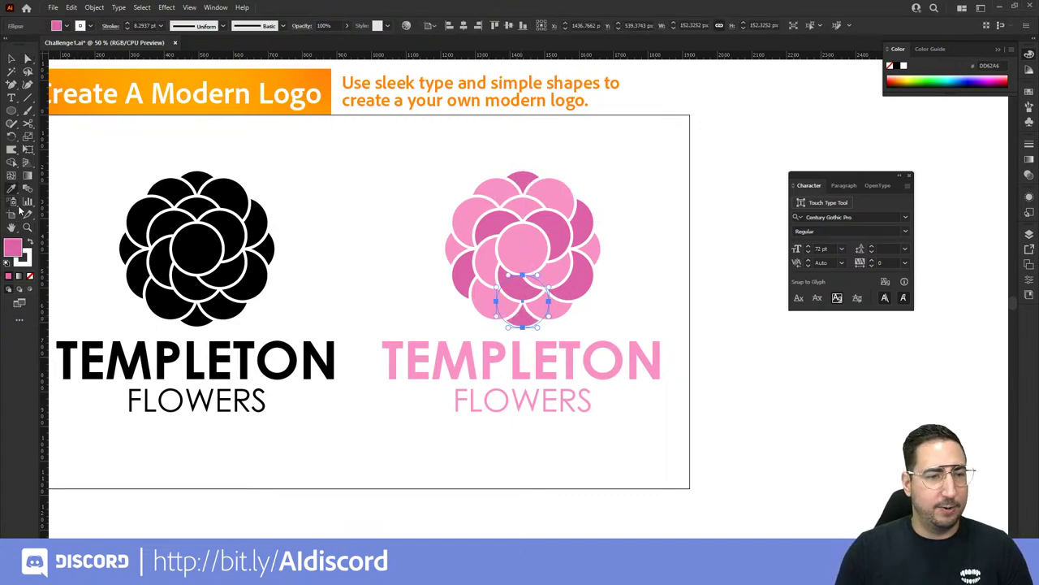
click(342, 189)
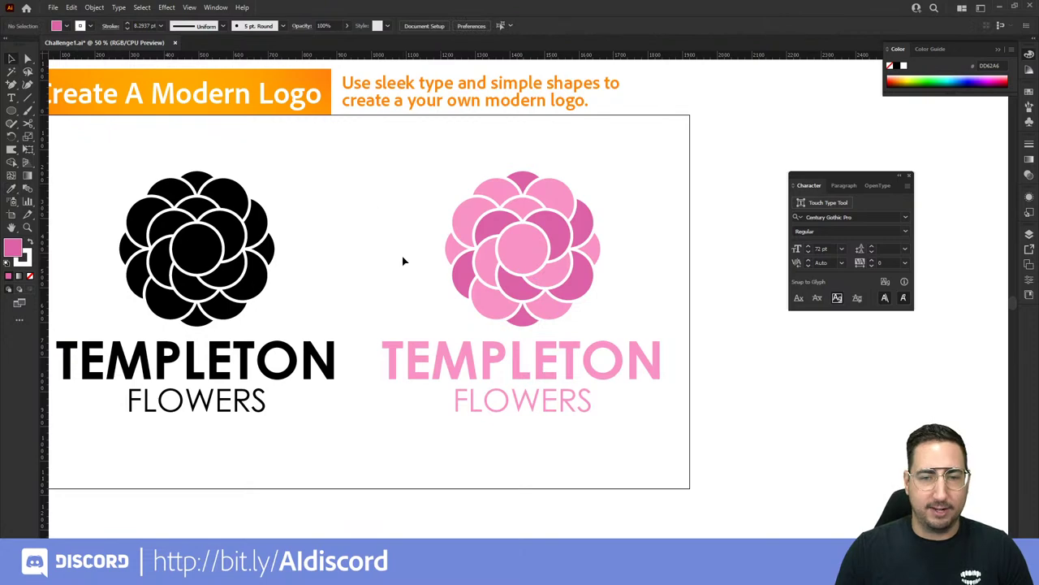
click(524, 410)
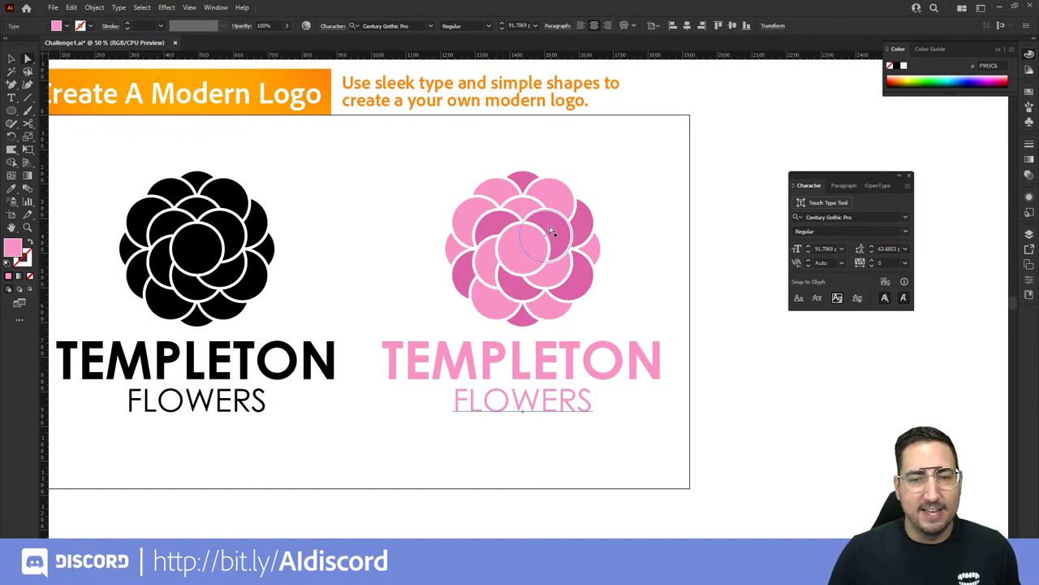
Step: Eyedropper the light petal pink F993C6 onto the FLOWERS text
click(13, 187)
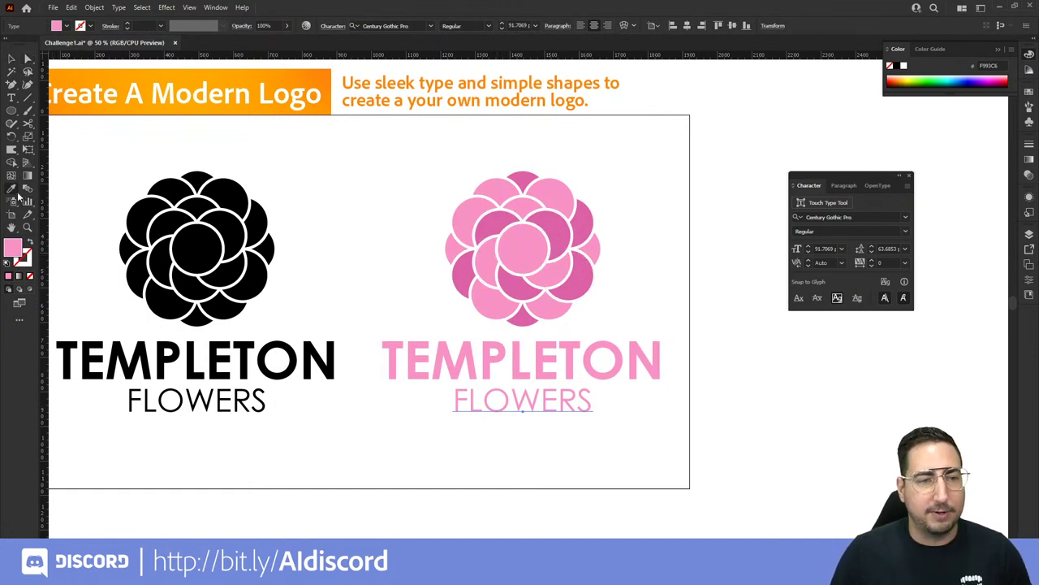
click(550, 230)
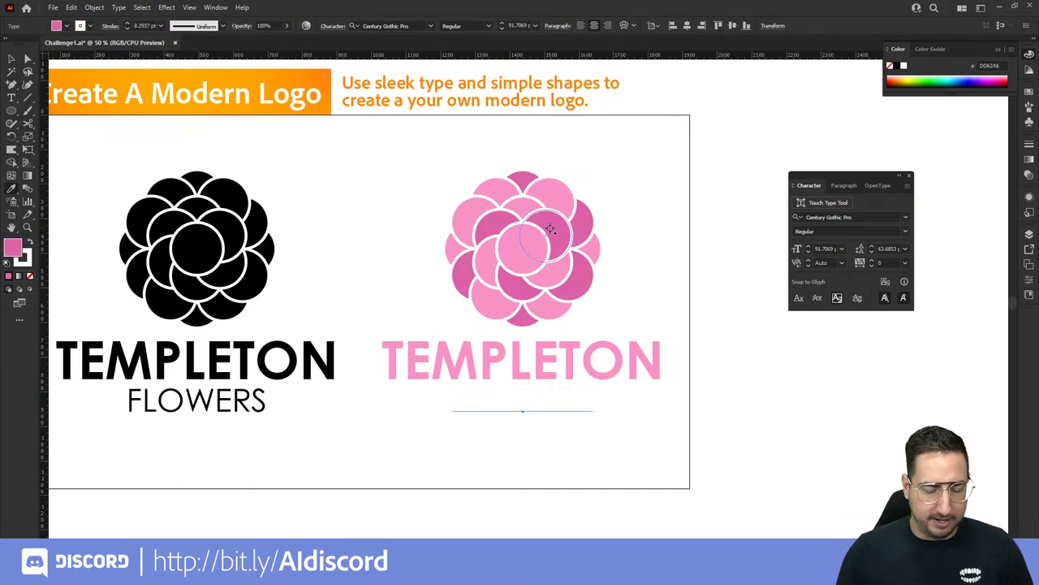
click(551, 230)
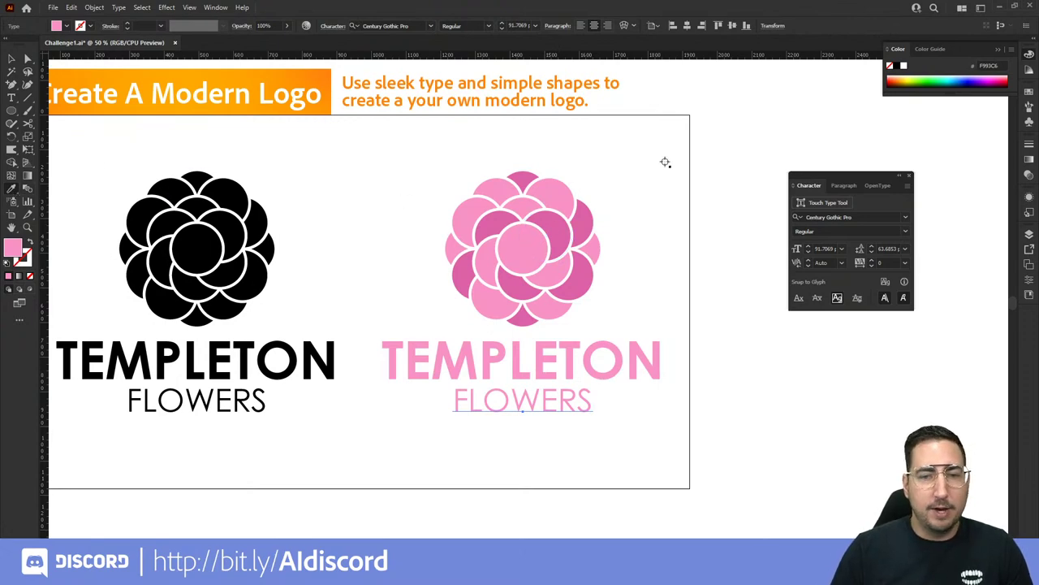
click(559, 230)
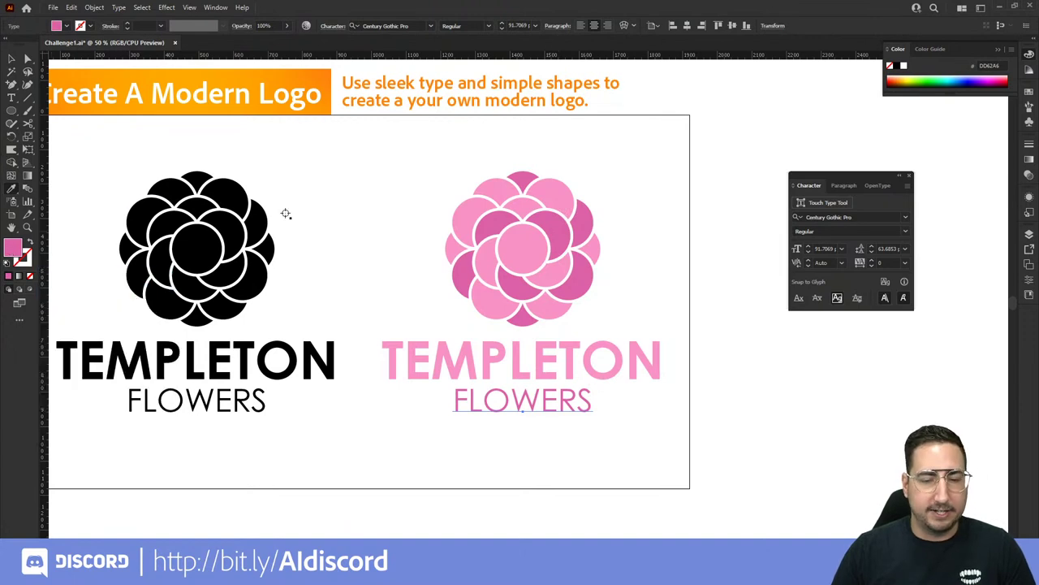
Step: Give TEMPLETON the dark pink DD62A6 from a petal, deselect, and zoom out
click(476, 360)
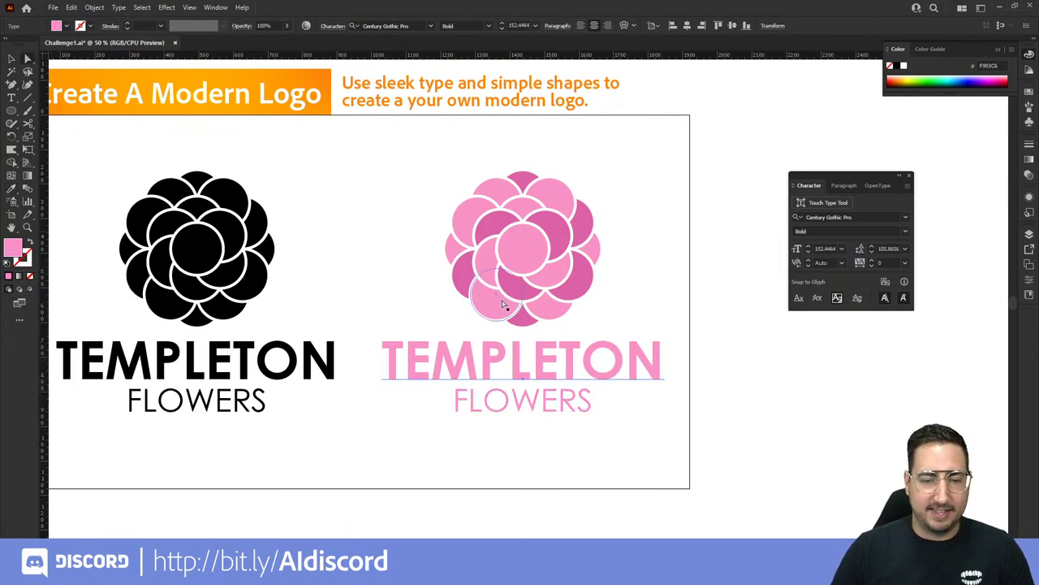
key(i)
click(557, 231)
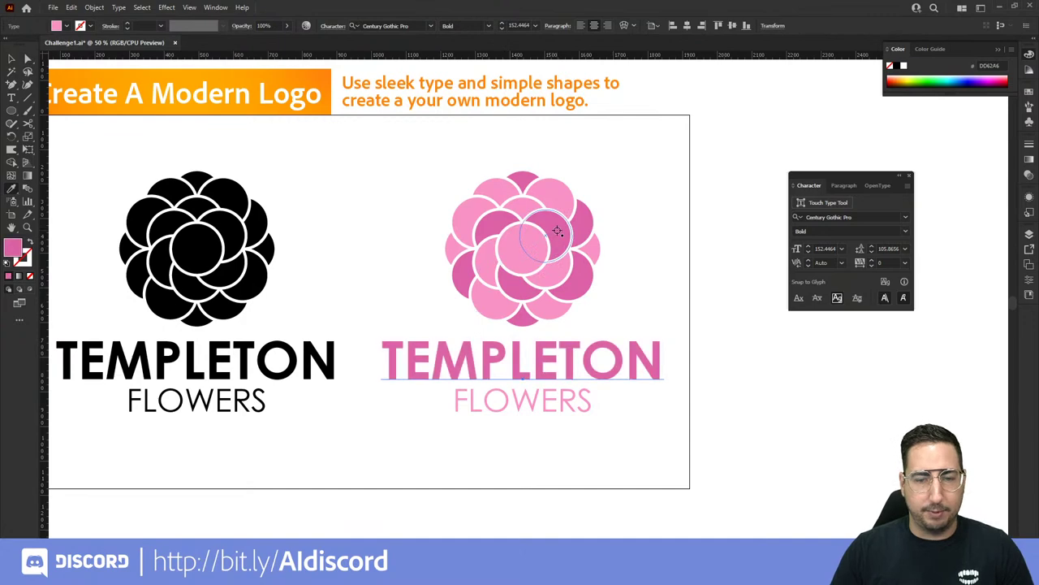
key(v)
click(660, 242)
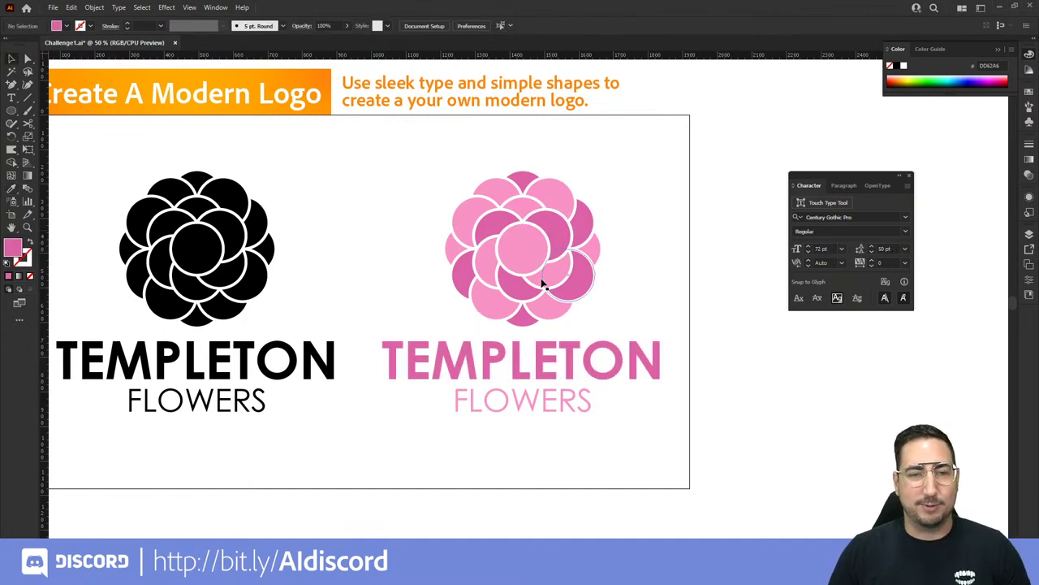
key(z)
alt+click(466, 290)
Step: Center both logos at 50%, close the Character panel, and switch to Discord
click(471, 292)
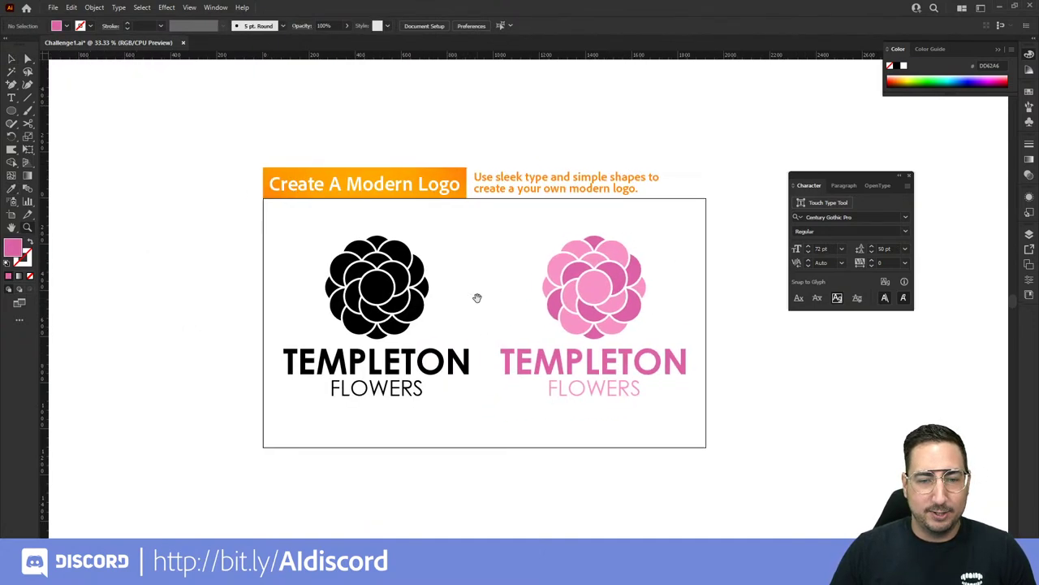
drag(494, 293, 460, 267)
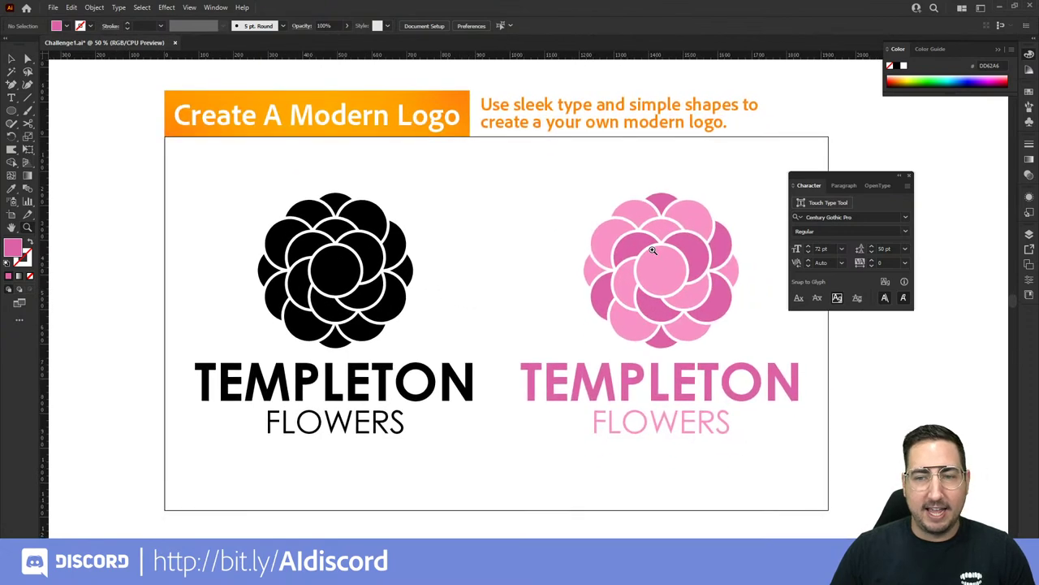
click(908, 176)
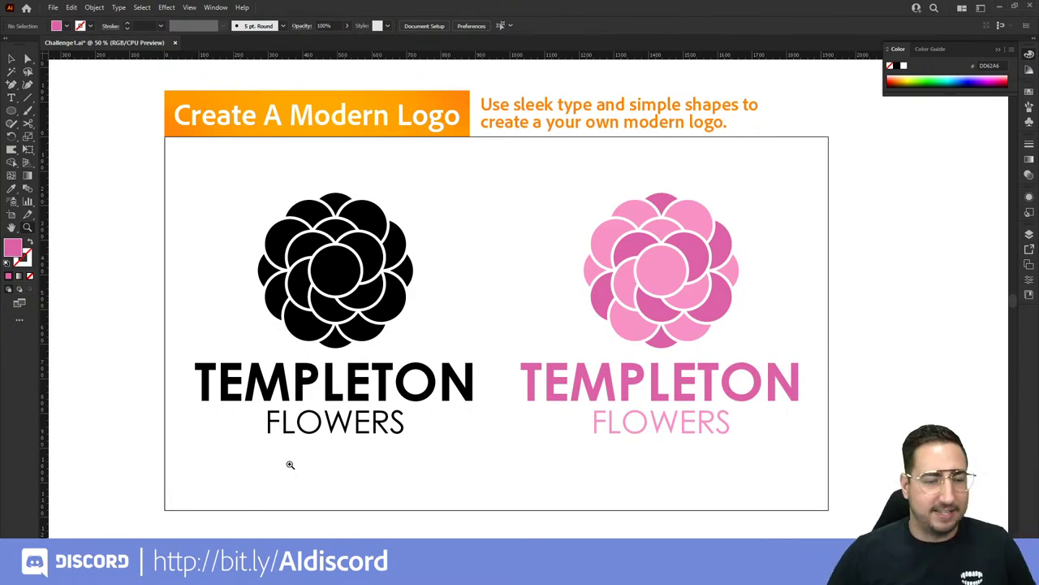
click(223, 572)
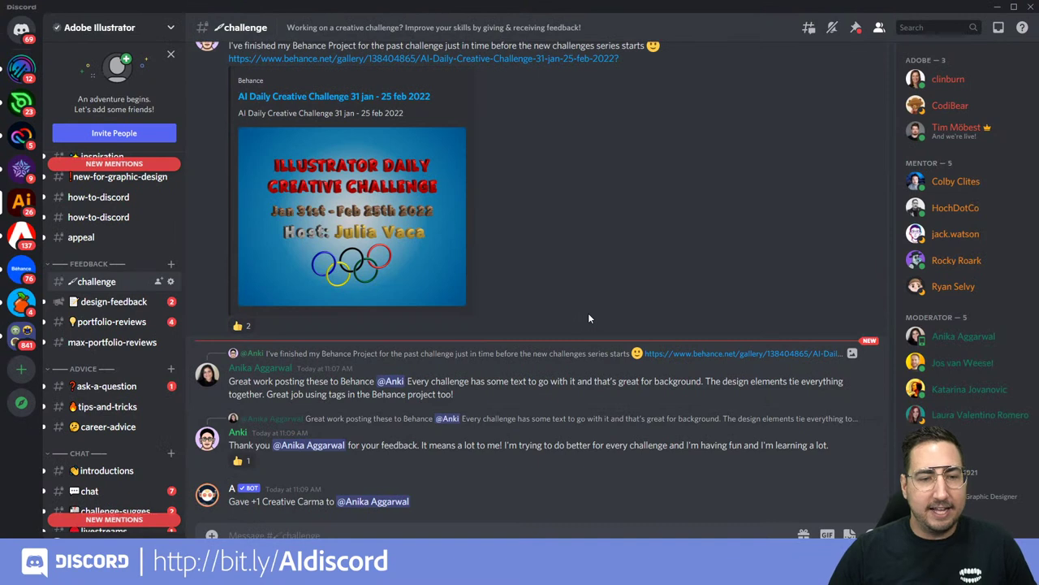